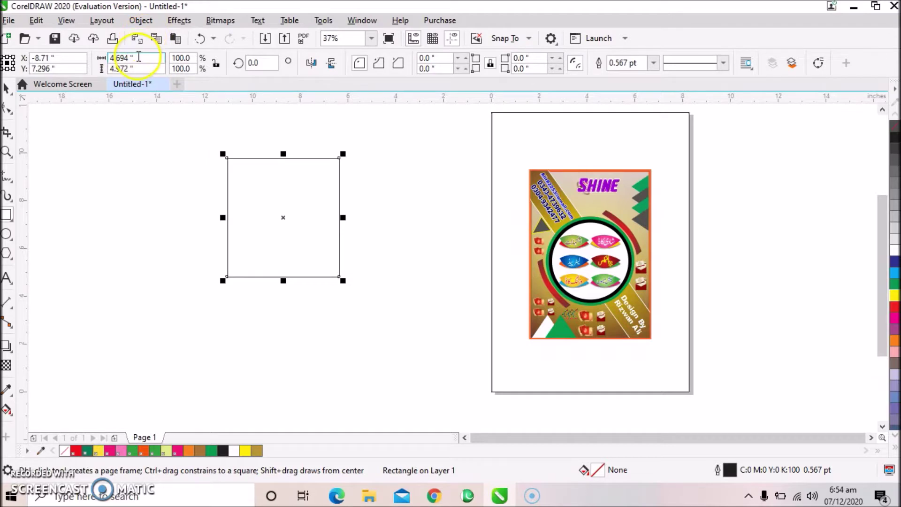
Size the rectangle to 5.0 inches wide by 7.0 inches tall, then deselect it.
type("5")
left_click(112, 68)
type("7")
key("Return")
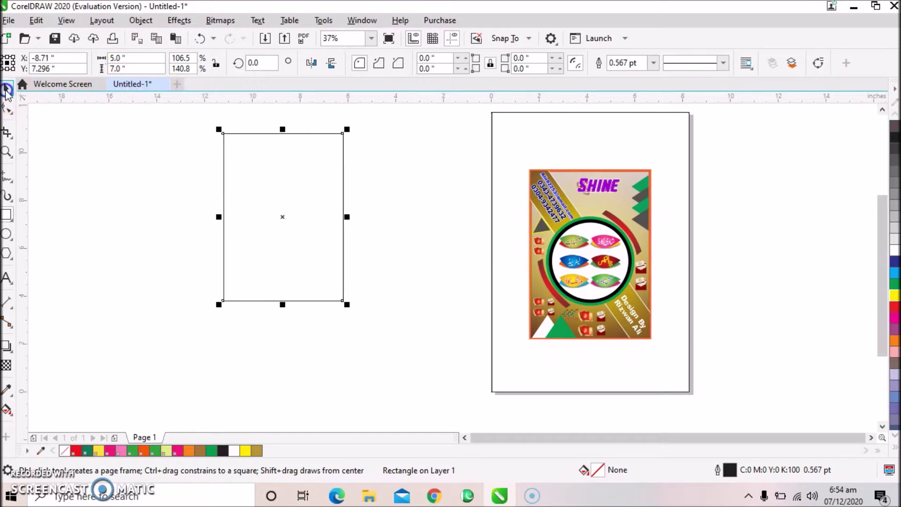
left_click(7, 90)
left_click(412, 127)
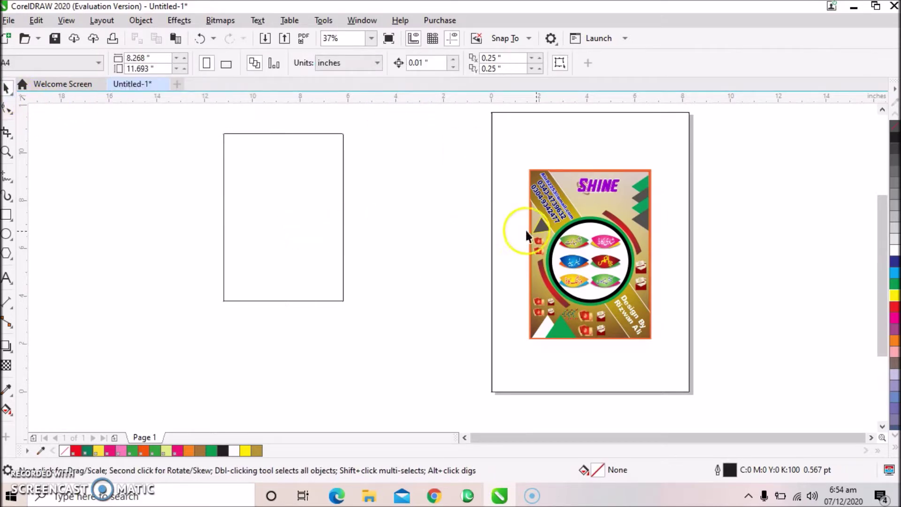
Fill the rectangle with the flyer's brown (C:17 M:43 Y:82 K:26), sampled by eyedropper in Edit Fill.
left_click(337, 215)
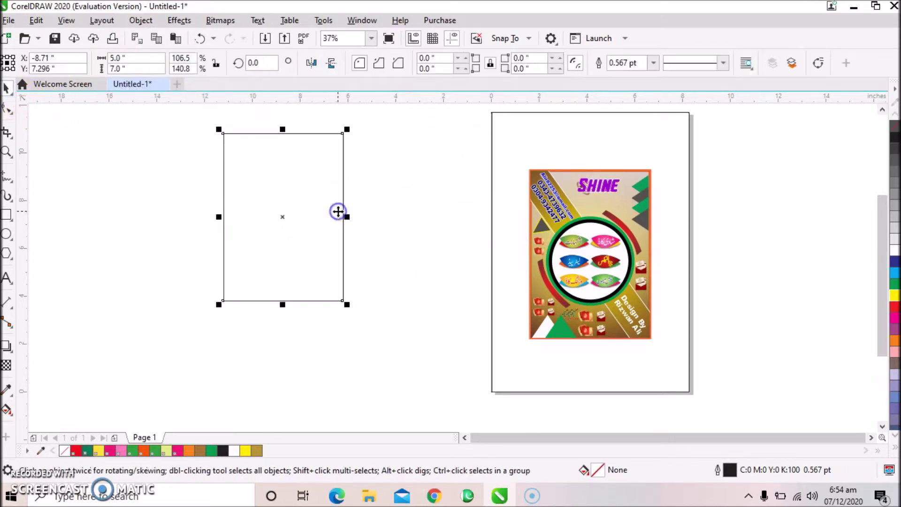
left_click(895, 296)
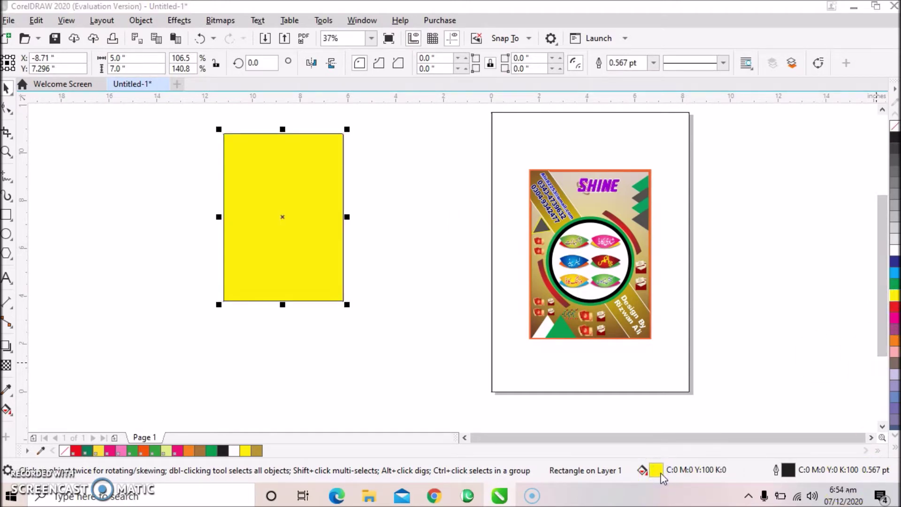
double_click(656, 469)
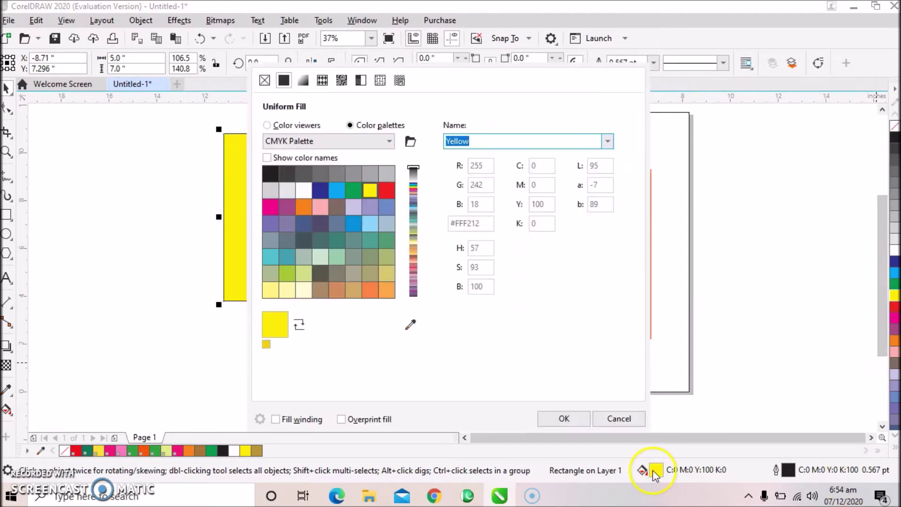
left_click(270, 125)
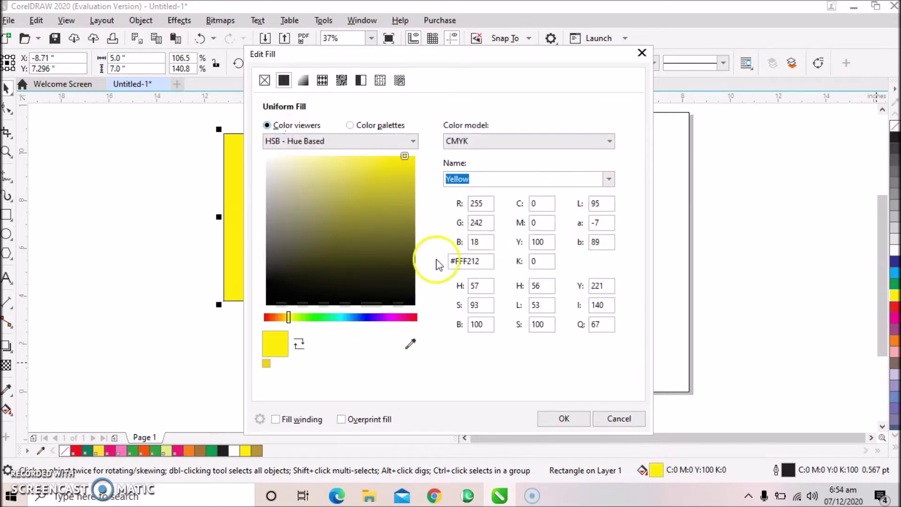
left_click_drag(536, 56, 362, 62)
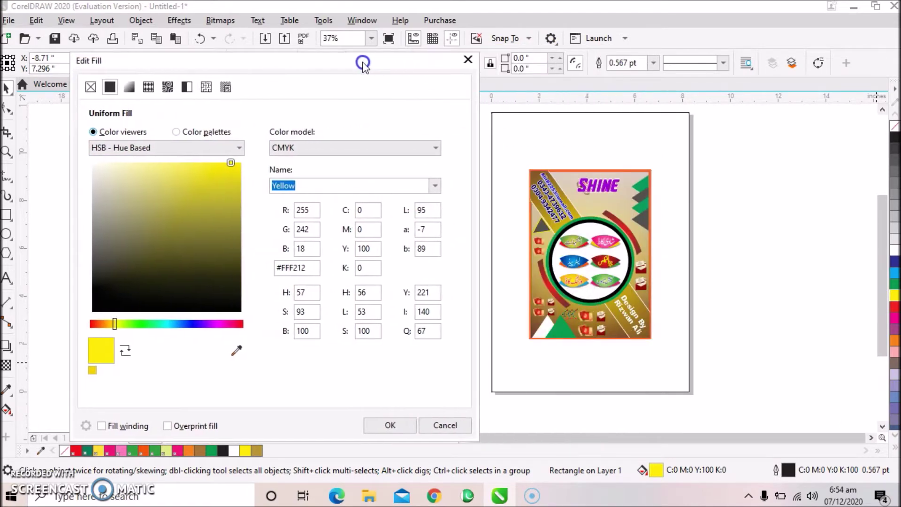
left_click(239, 351)
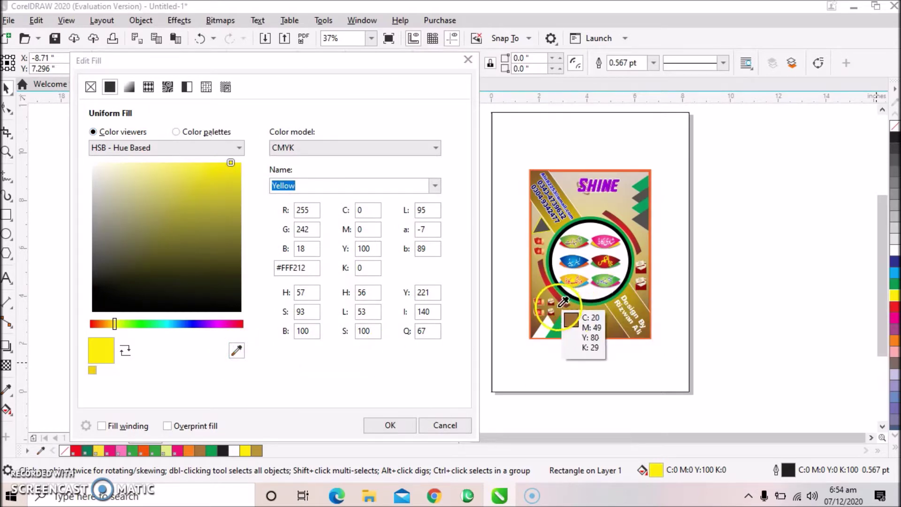
left_click(593, 306)
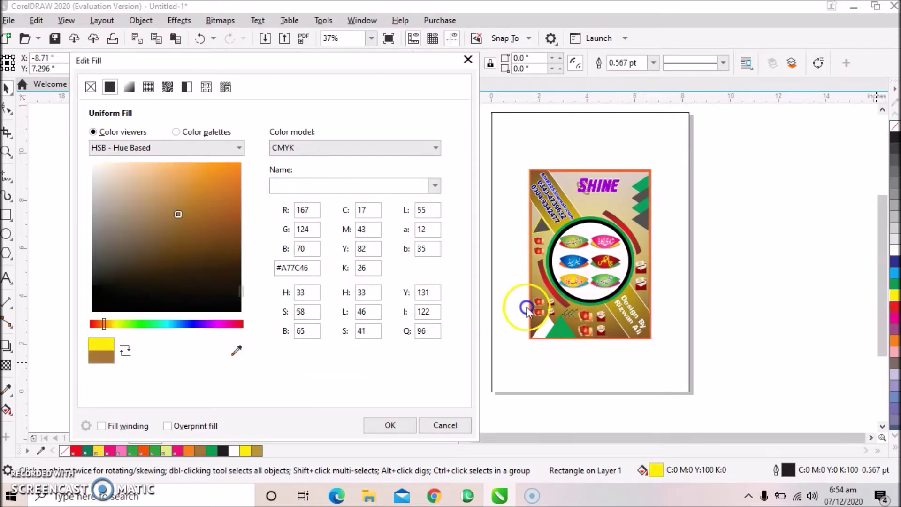
left_click(390, 424)
left_click(313, 223)
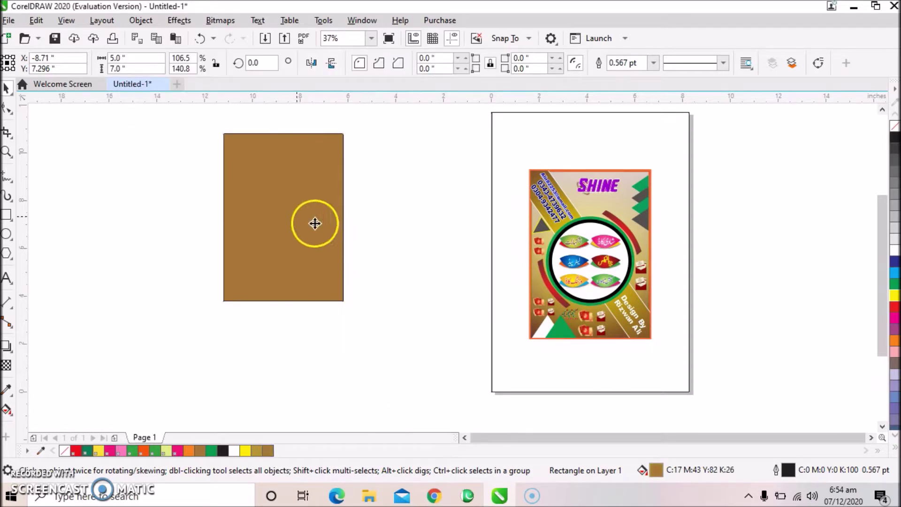
left_click(7, 407)
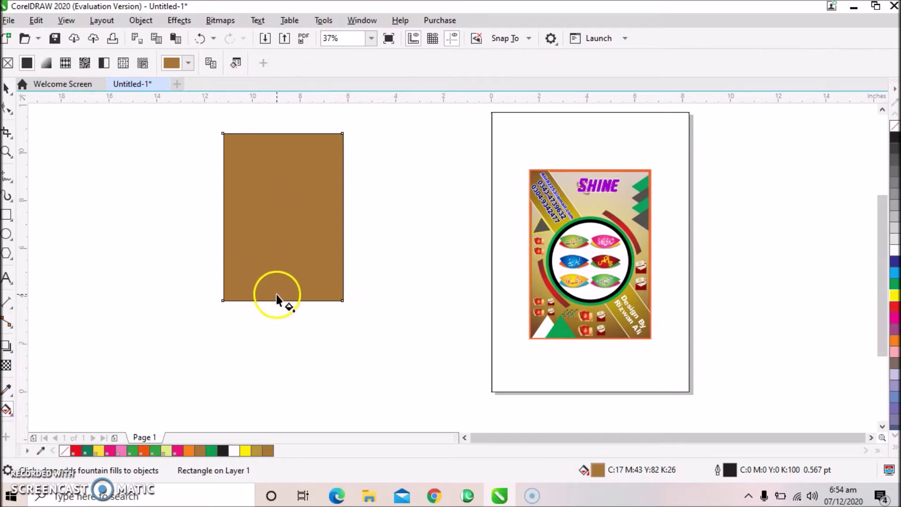
Add a vertical fountain fill from pale cream at top to brown at bottom, with the midpoint raised.
left_click_drag(280, 273, 280, 141)
left_click_drag(280, 273, 280, 288)
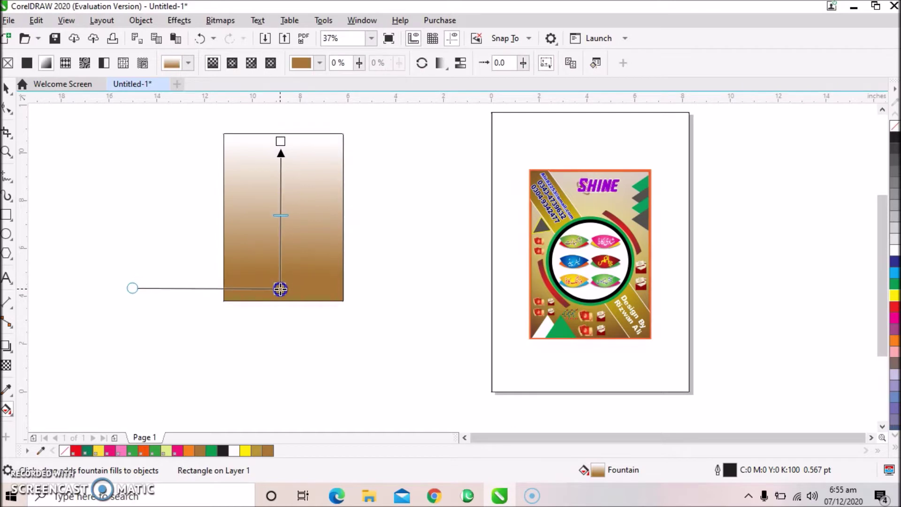
left_click(282, 214)
left_click_drag(283, 214, 284, 176)
left_click_drag(280, 141, 283, 195)
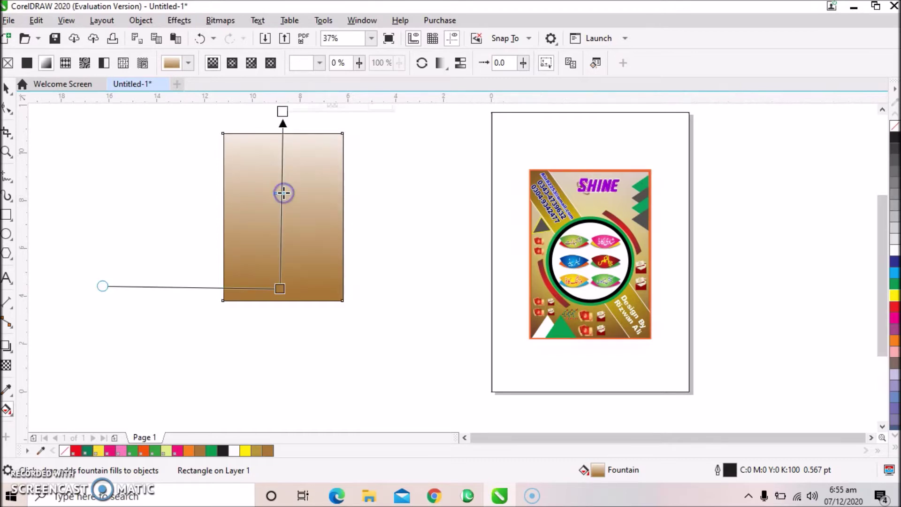
left_click(6, 87)
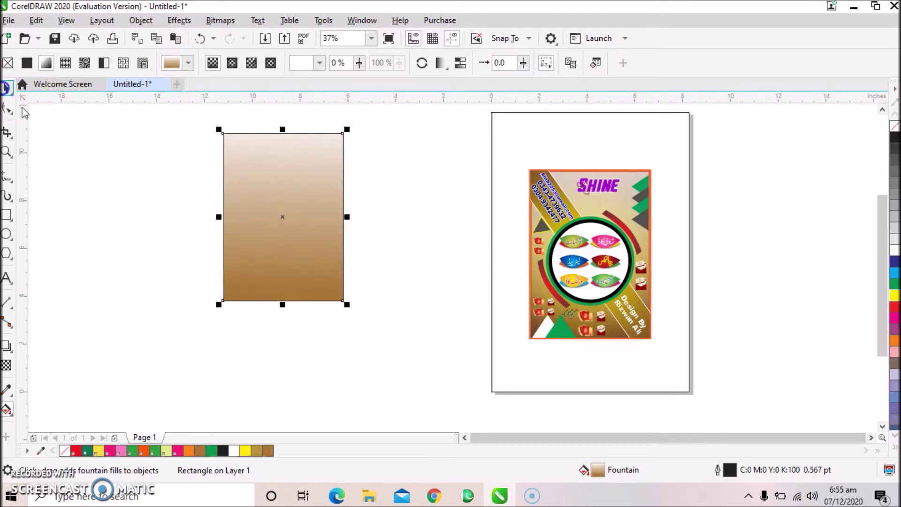
left_click(93, 156)
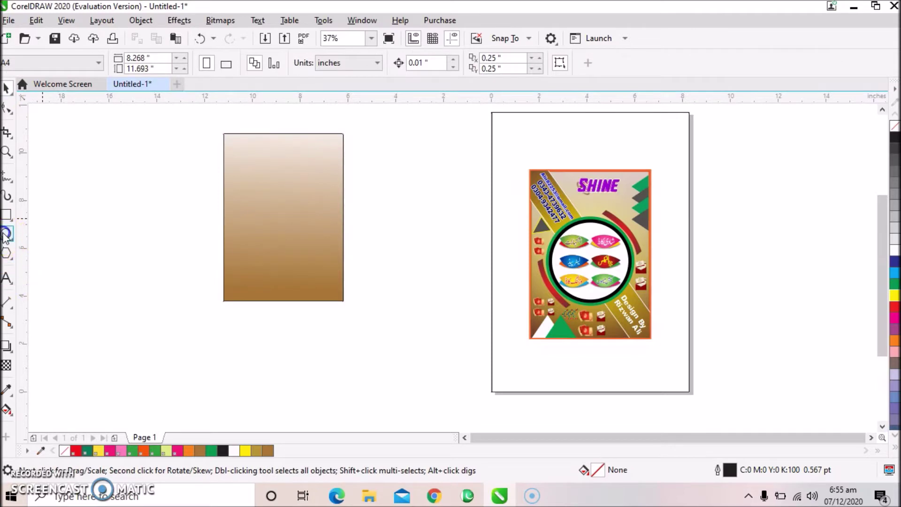
Draw a circle, move it onto the rectangle, and centre it horizontally on the rectangle.
left_click(6, 233)
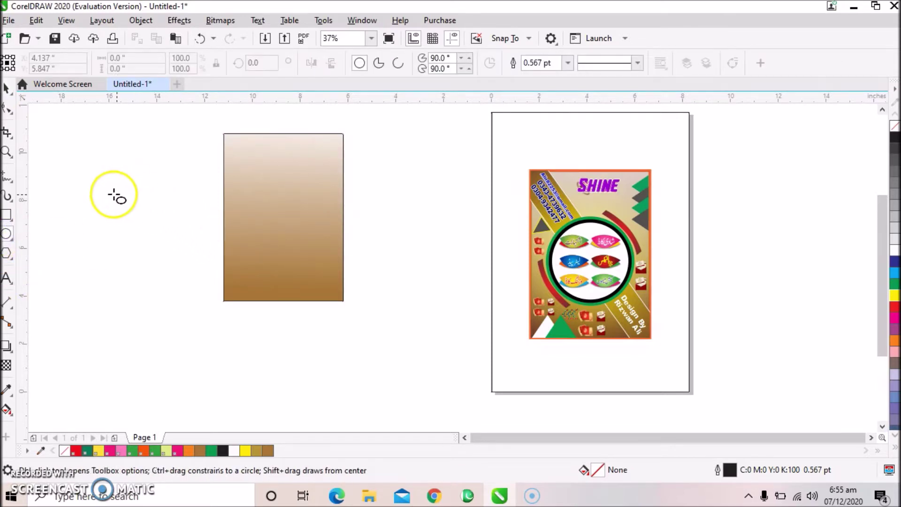
left_click_drag(92, 189, 198, 299)
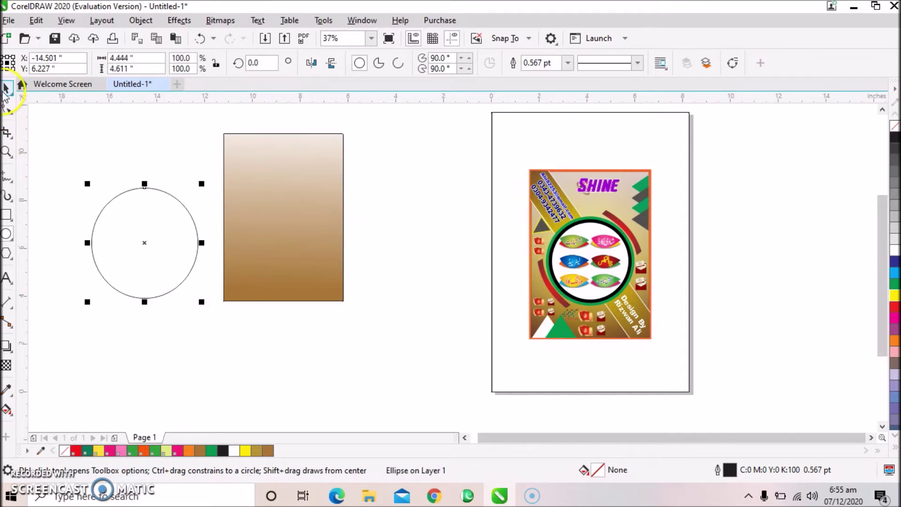
left_click(6, 87)
left_click(76, 133)
left_click(126, 230)
left_click_drag(224, 220, 274, 207)
left_click_drag(337, 281, 334, 273)
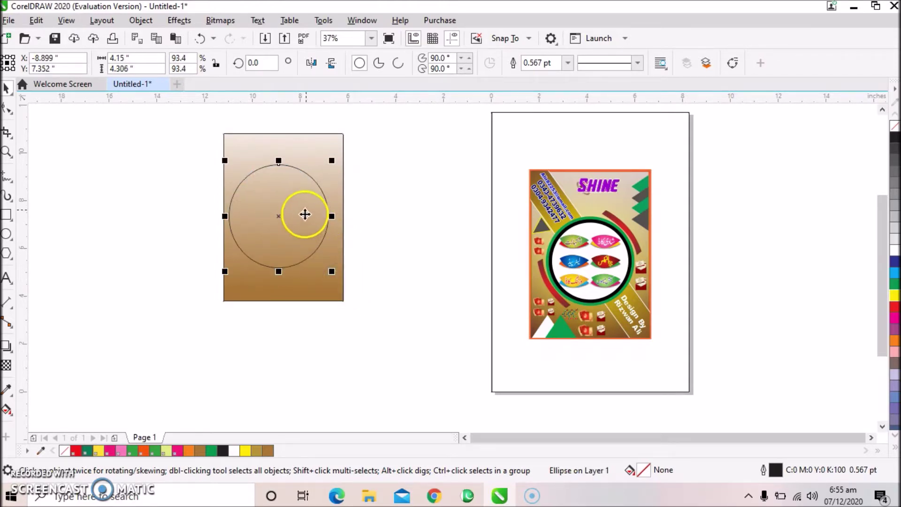
left_click(299, 150, "shift")
key("c")
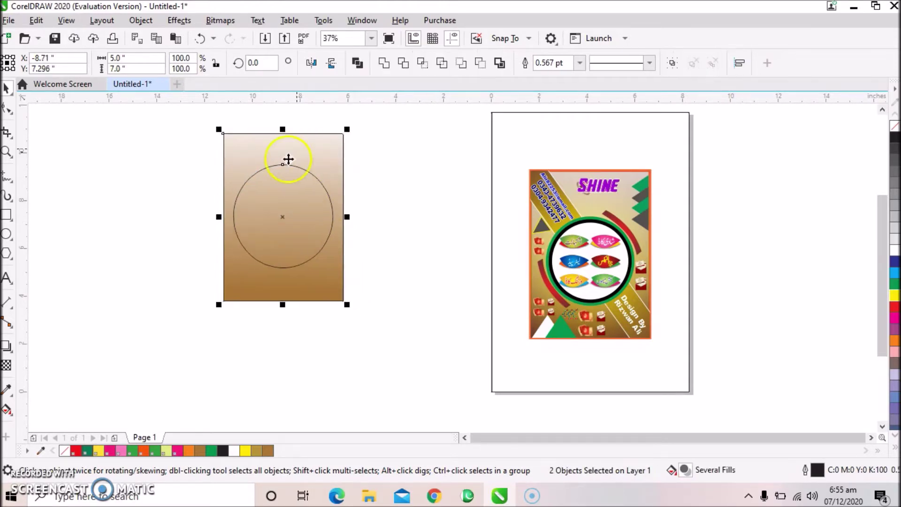
left_click(176, 190)
Scale smaller concentric copies of the circle, the innermost 3.481 by 3.611 inches.
scroll(266, 205, "up", 2)
left_click(291, 212)
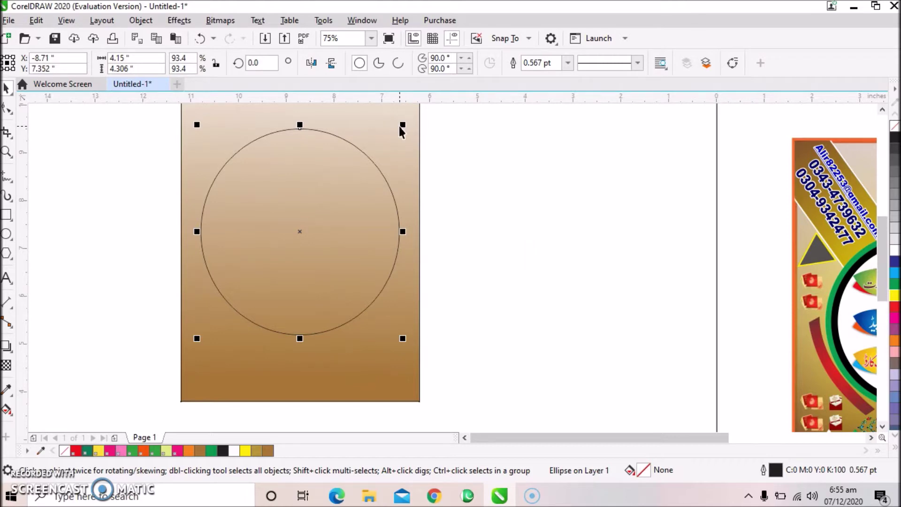
left_click_drag(404, 127, 390, 139)
left_click(467, 161)
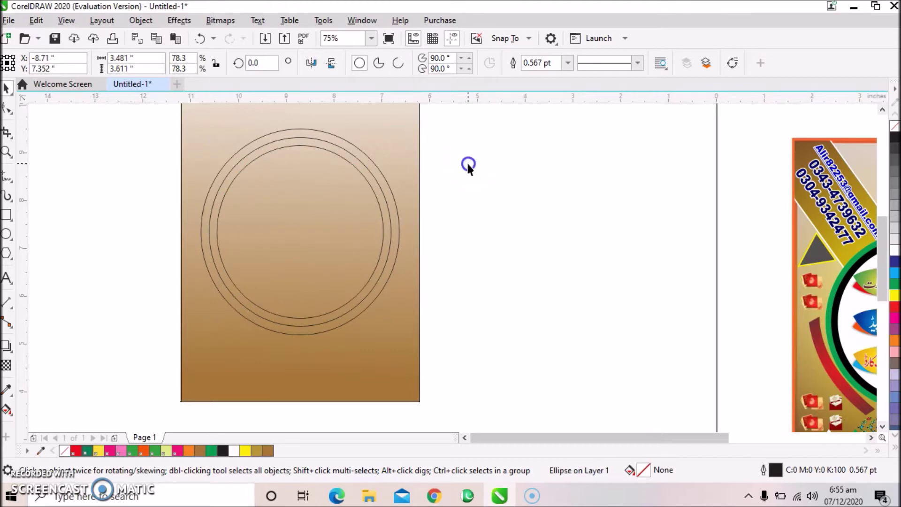
Fill the outer circle green, the middle circle black and the innermost circle white.
left_click(368, 153)
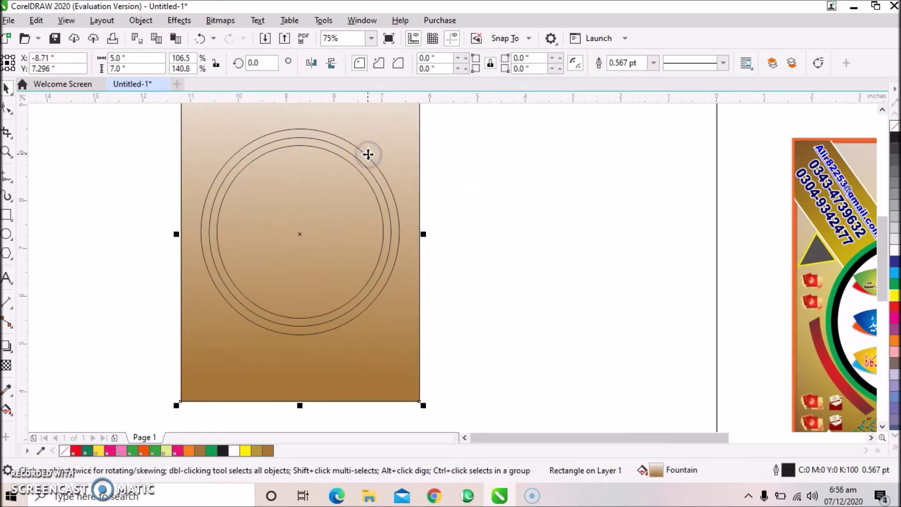
left_click(368, 159)
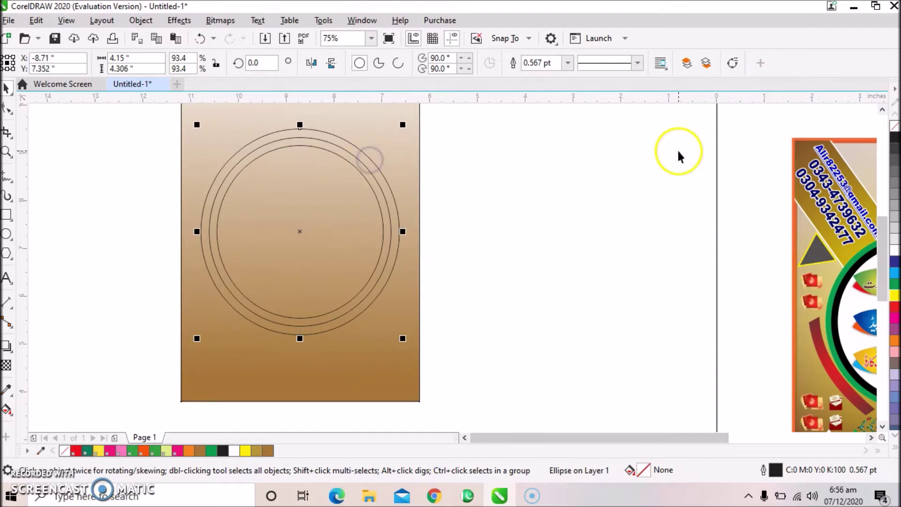
left_click(893, 281)
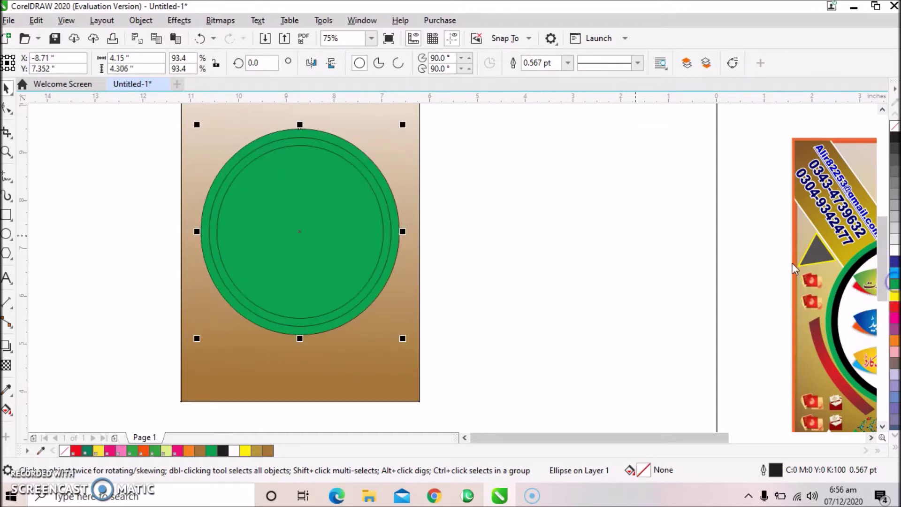
left_click(375, 185)
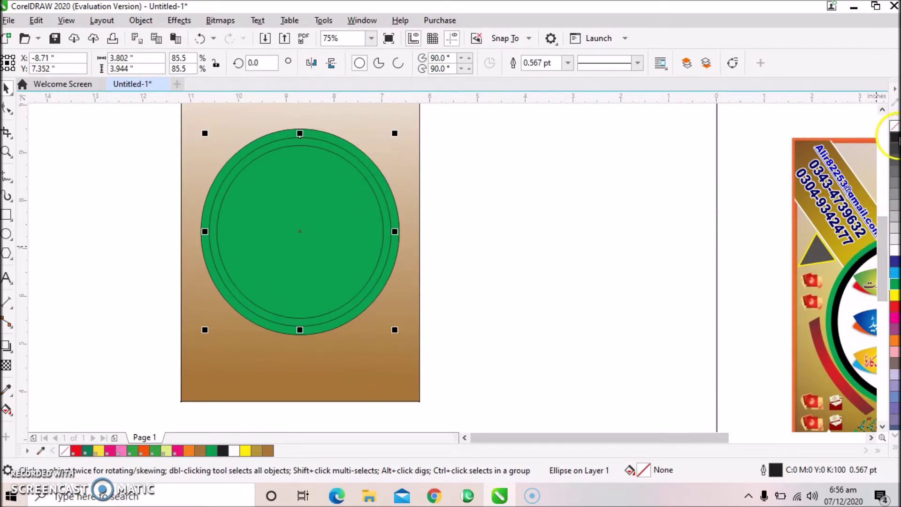
left_click(895, 137)
left_click(363, 224)
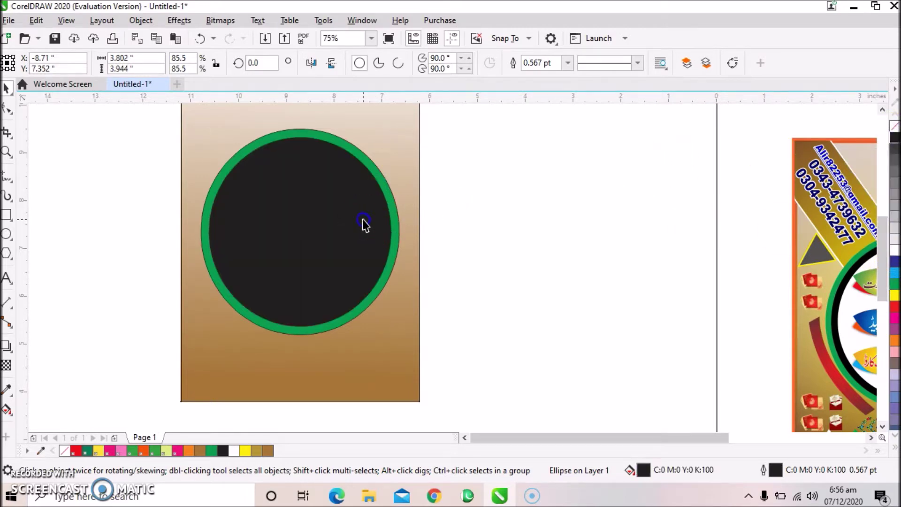
left_click(895, 251)
left_click(671, 229)
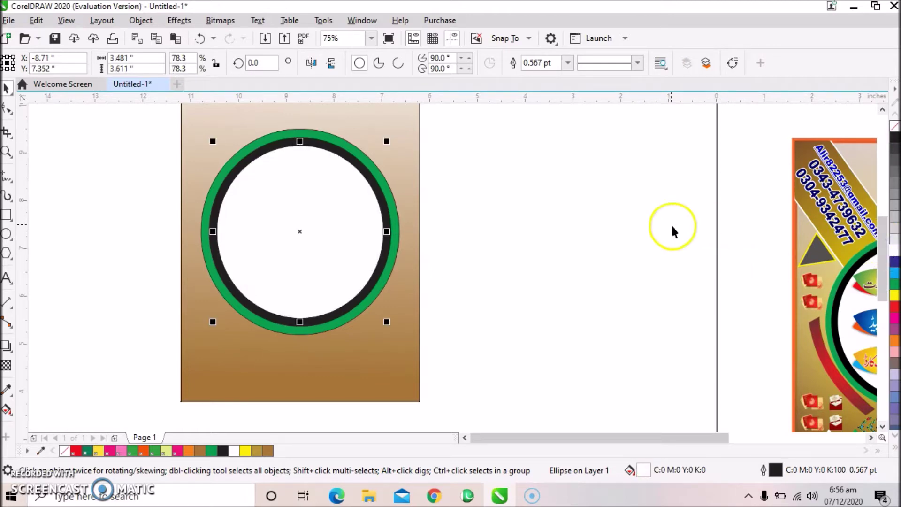
left_click(643, 236)
scroll(643, 235, "down", 1)
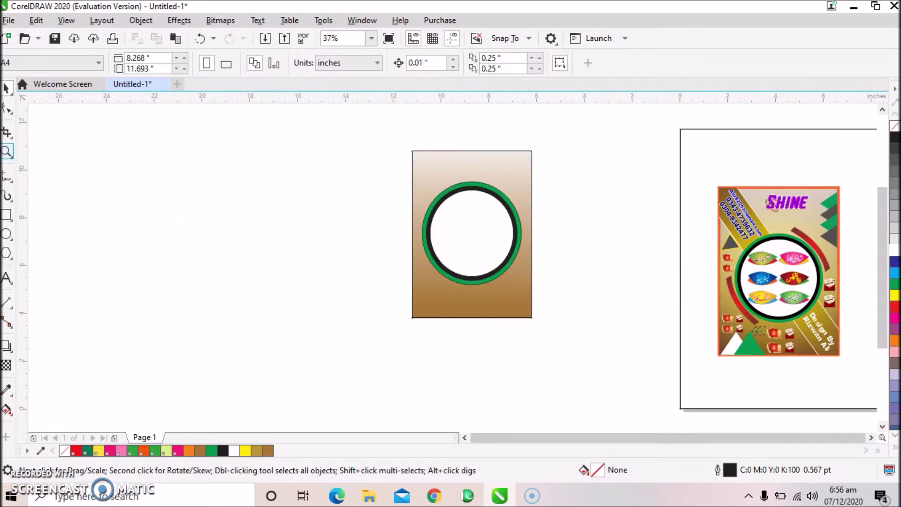
Draw a tall rectangle, rotate it about 26°, and move it across the brown card.
left_click(6, 215)
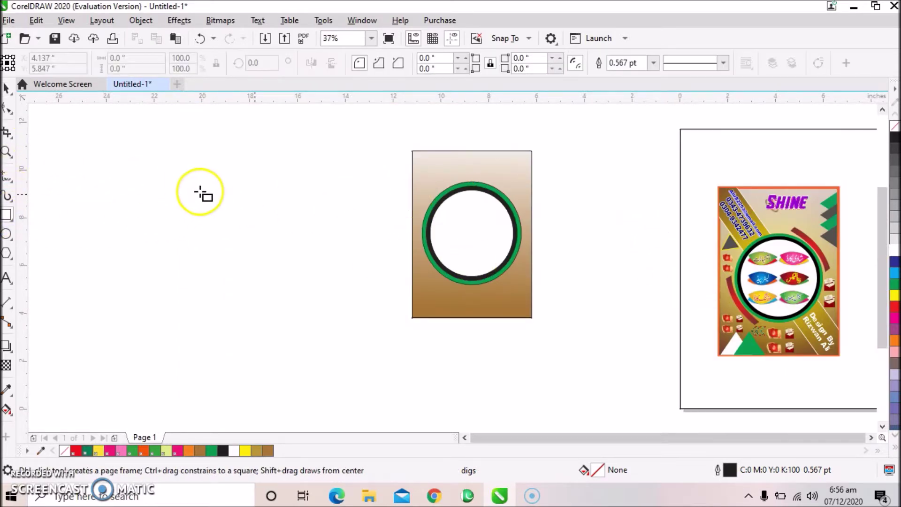
left_click_drag(140, 171, 188, 375)
left_click(6, 88)
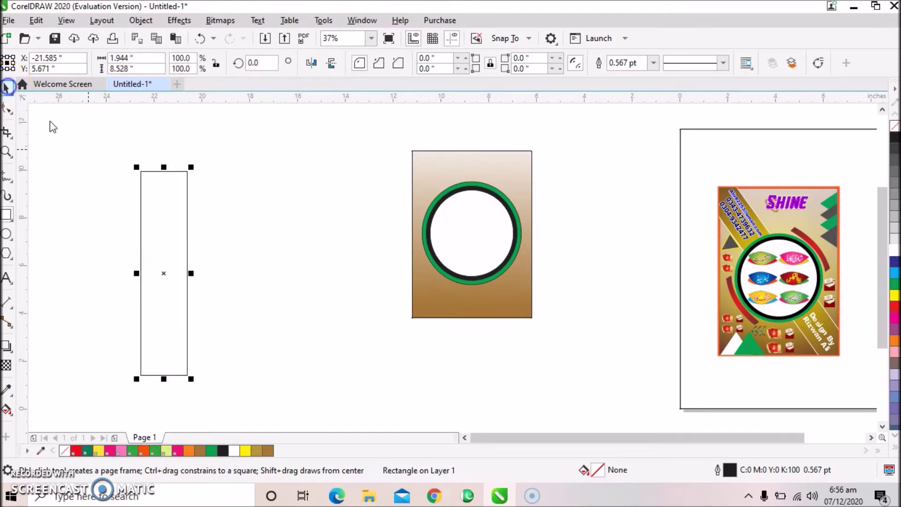
left_click(224, 156)
left_click(168, 263)
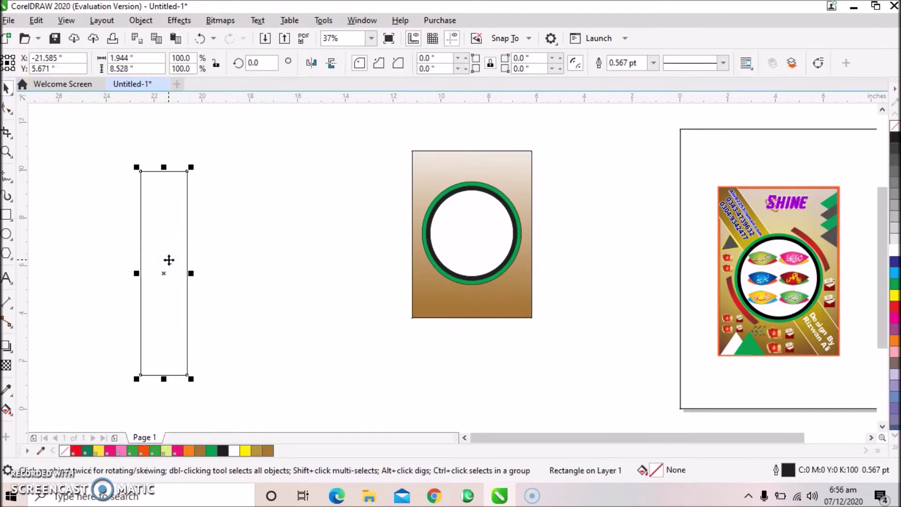
left_click(169, 261)
left_click_drag(195, 382, 242, 361)
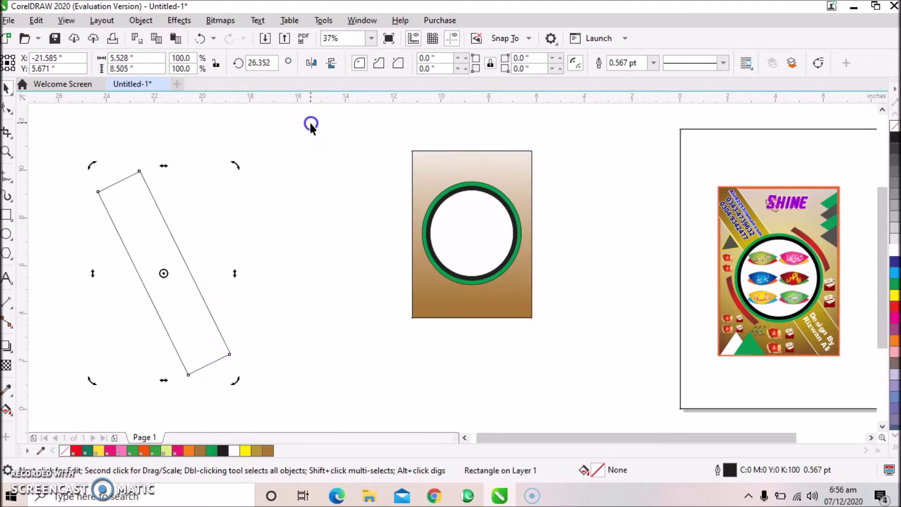
left_click_drag(196, 291, 494, 256)
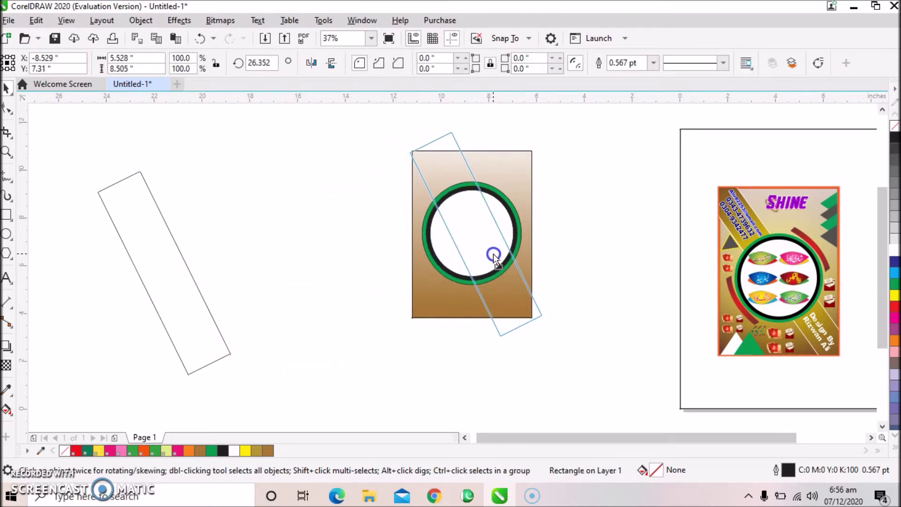
left_click_drag(494, 255, 491, 252)
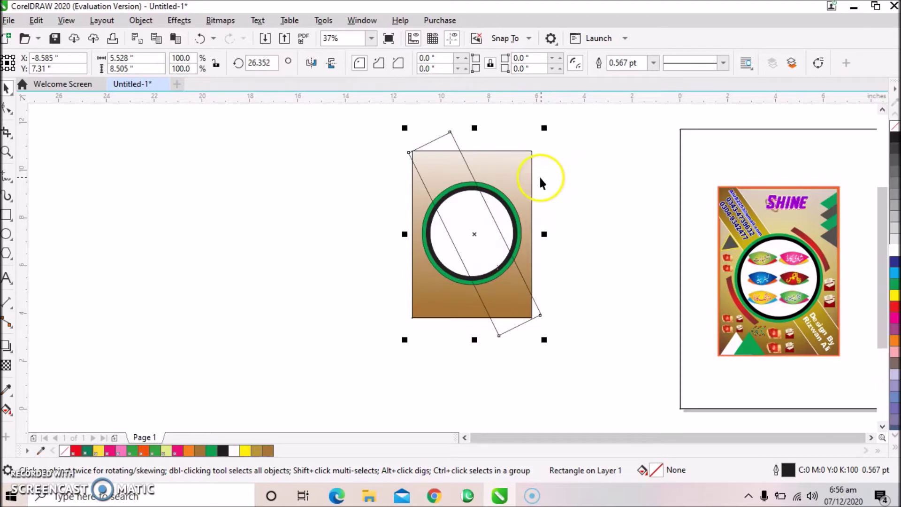
Shrink the three-circle badge to about 84% of its size.
left_click(554, 165)
left_click_drag(554, 166, 388, 305)
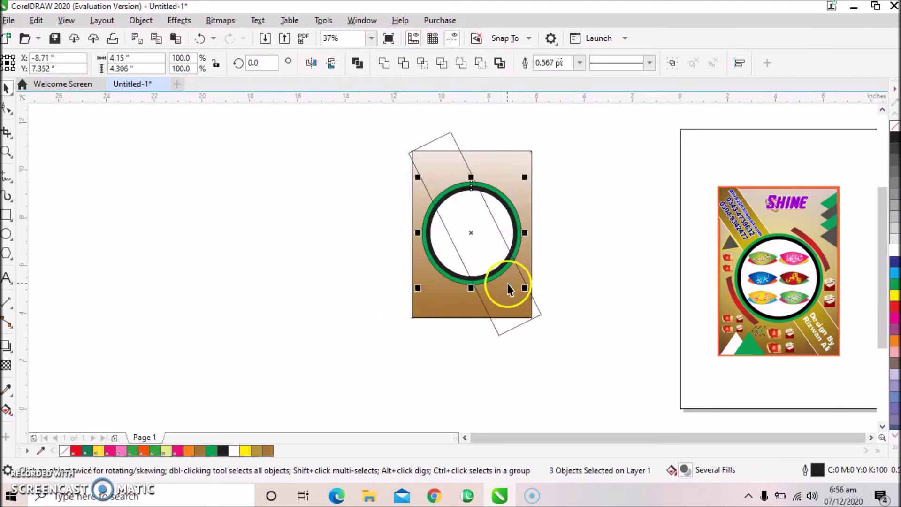
left_click_drag(525, 287, 518, 278)
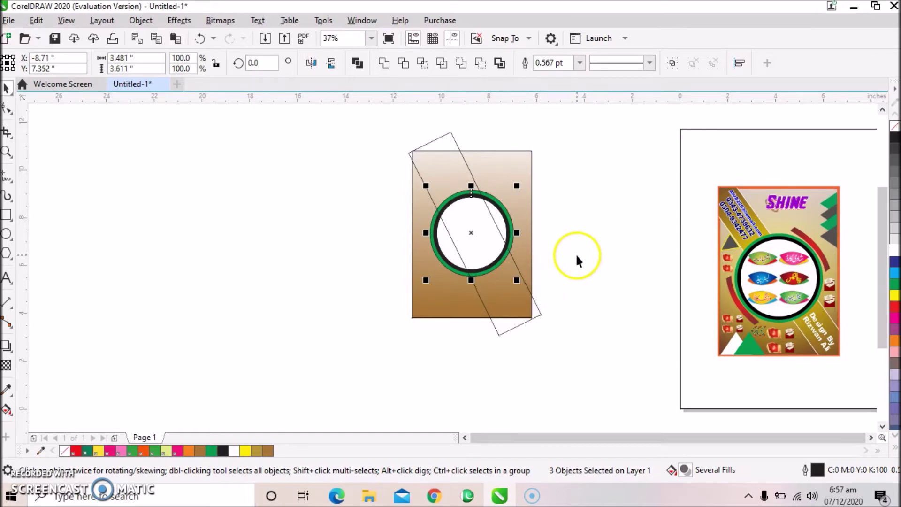
left_click(390, 139)
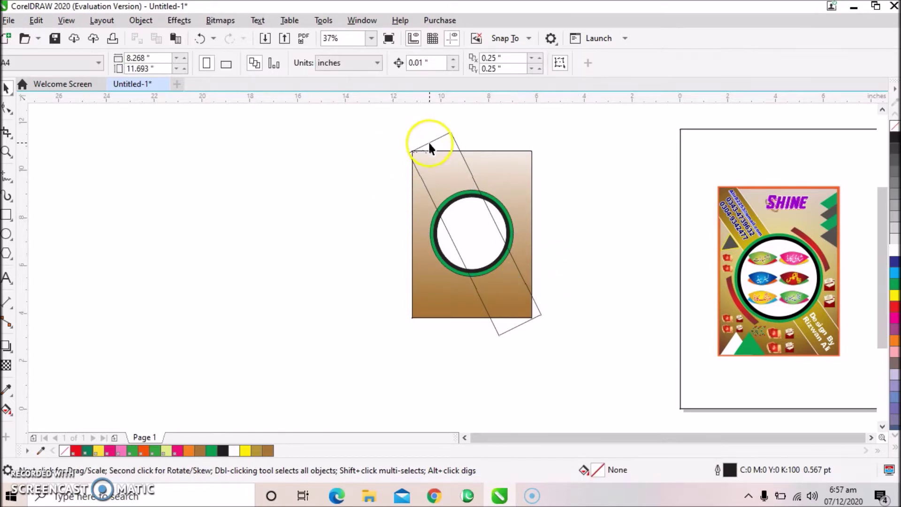
left_click(428, 142)
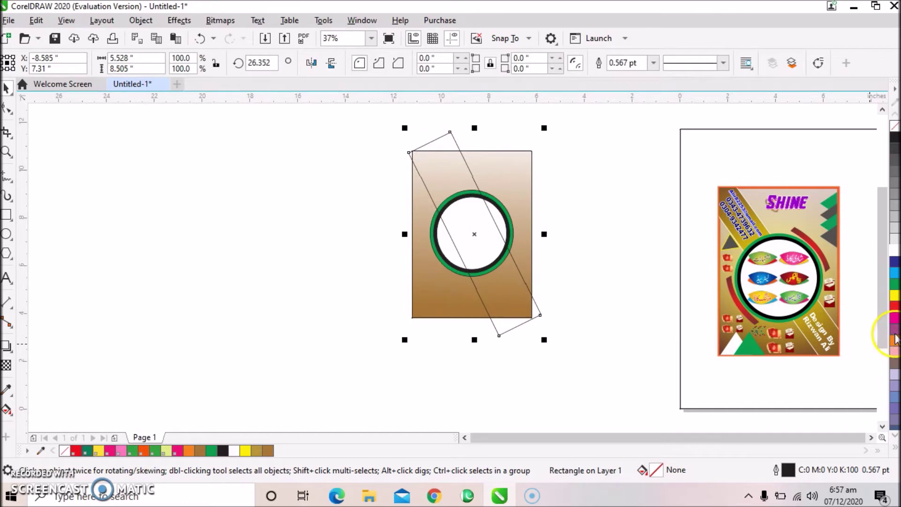
Give the tilted band a yellow fountain fill running top to bottom.
left_click(894, 296)
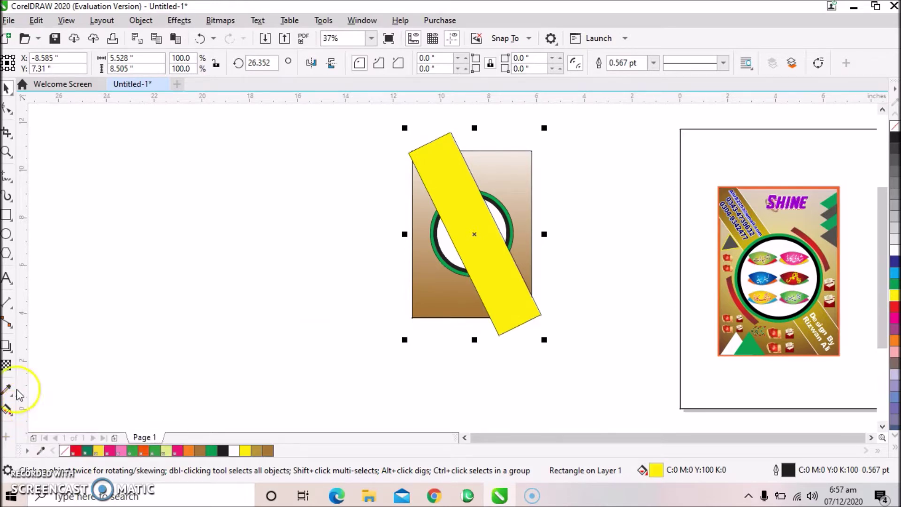
left_click_drag(225, 237, 271, 205)
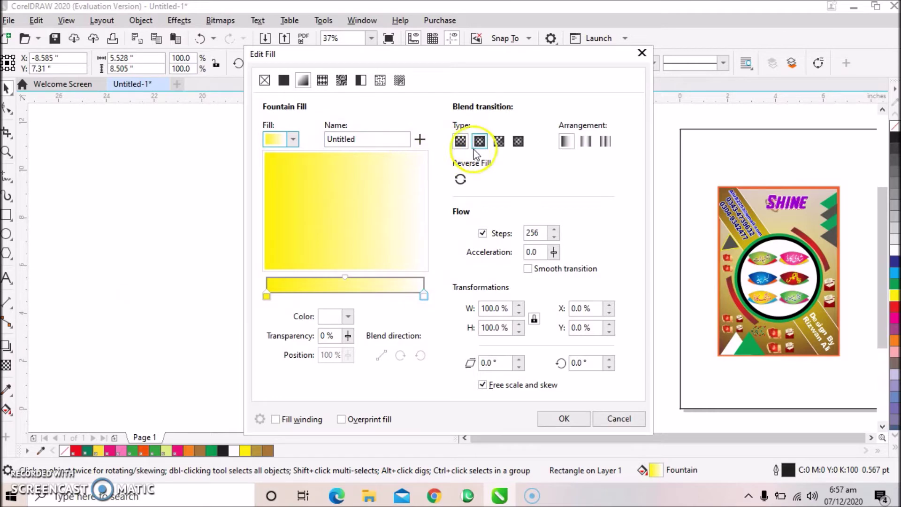
left_click(568, 142)
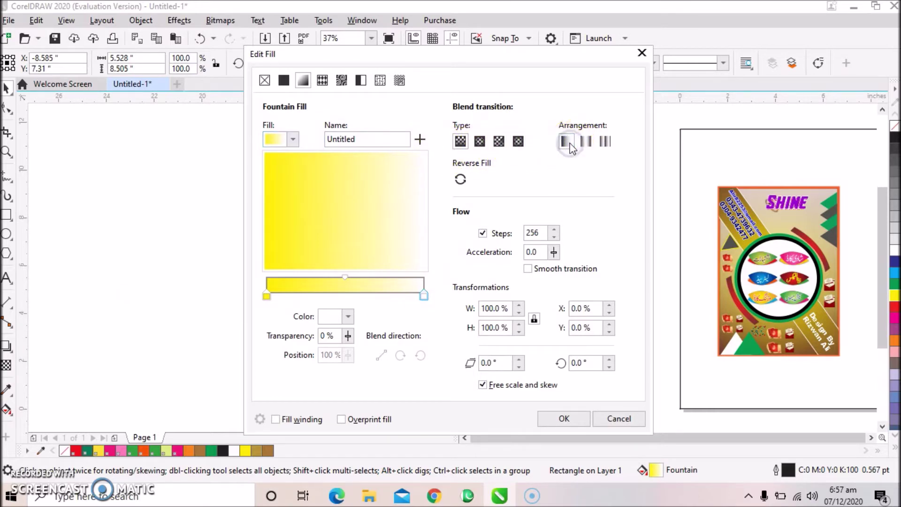
left_click(424, 295)
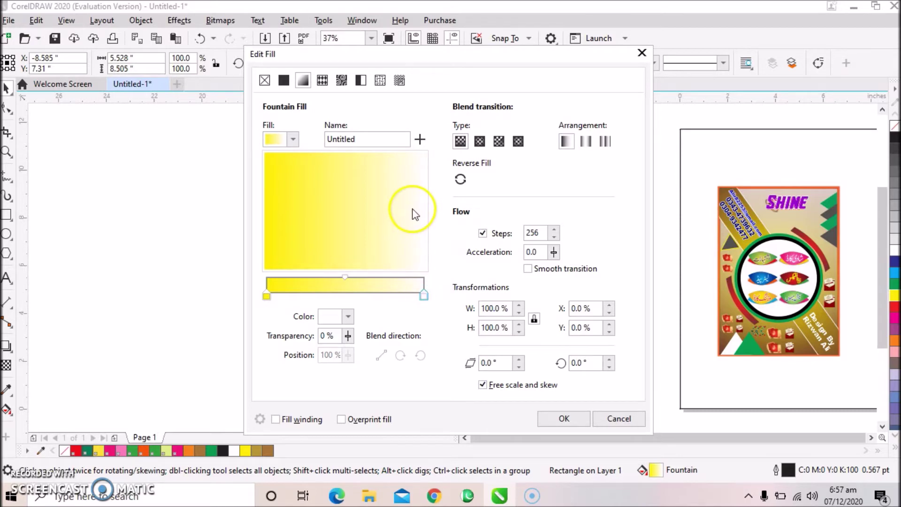
left_click_drag(345, 277, 395, 220)
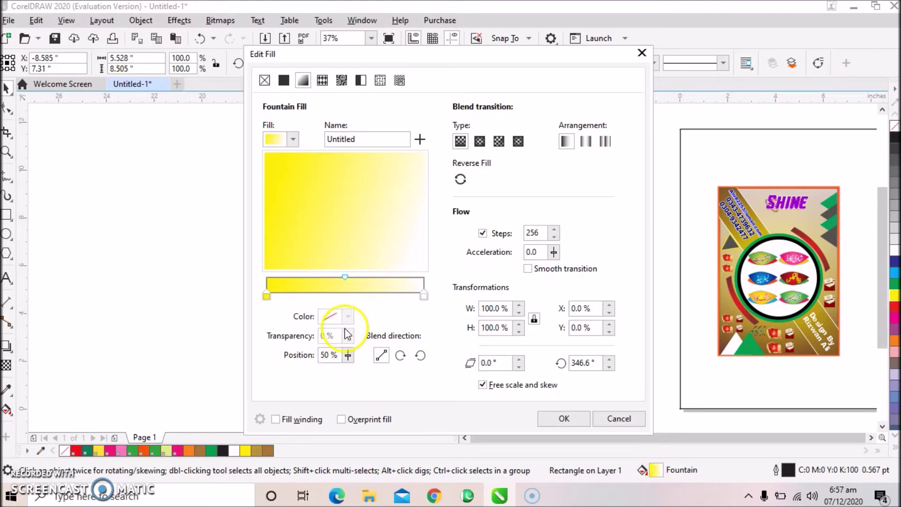
left_click_drag(353, 236, 318, 272)
Set the gradient's end colour to the flyer's gold (C:12 M:30 Y:94 K:18) and apply it.
left_click(276, 296)
left_click(422, 295)
left_click(343, 318)
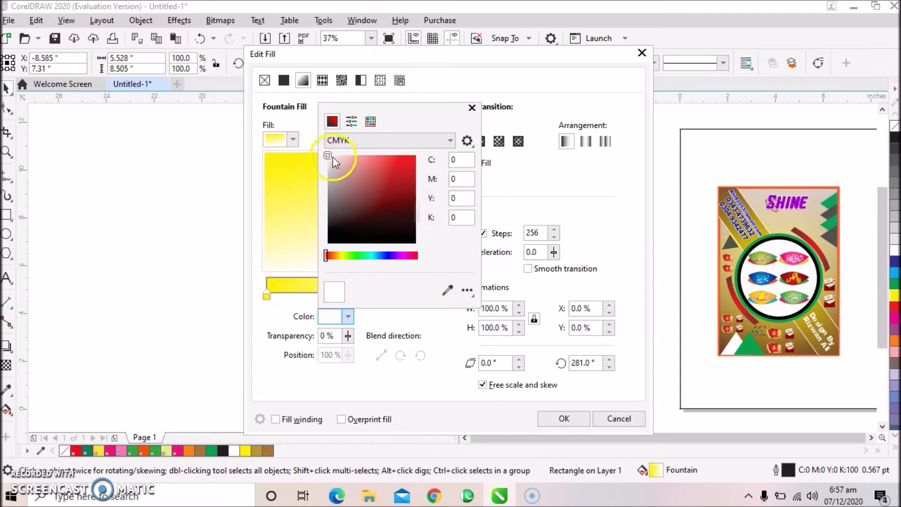
left_click(447, 289)
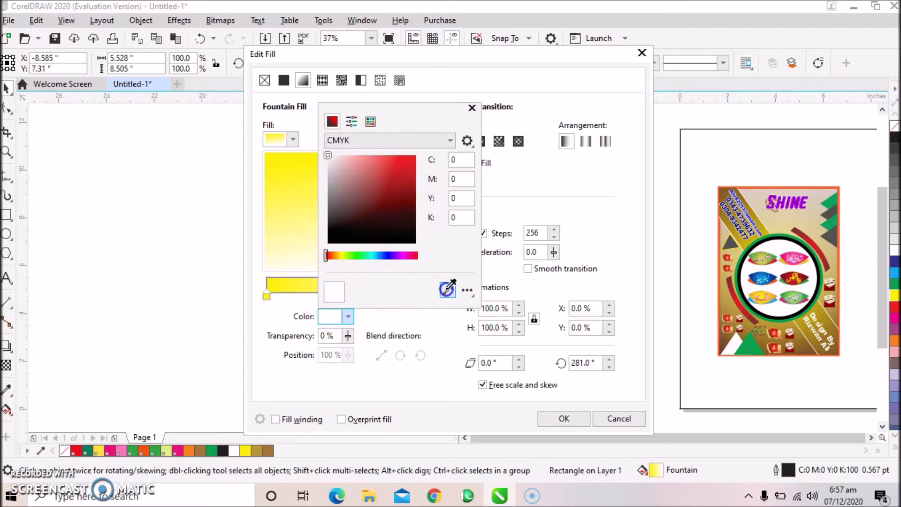
left_click(738, 237)
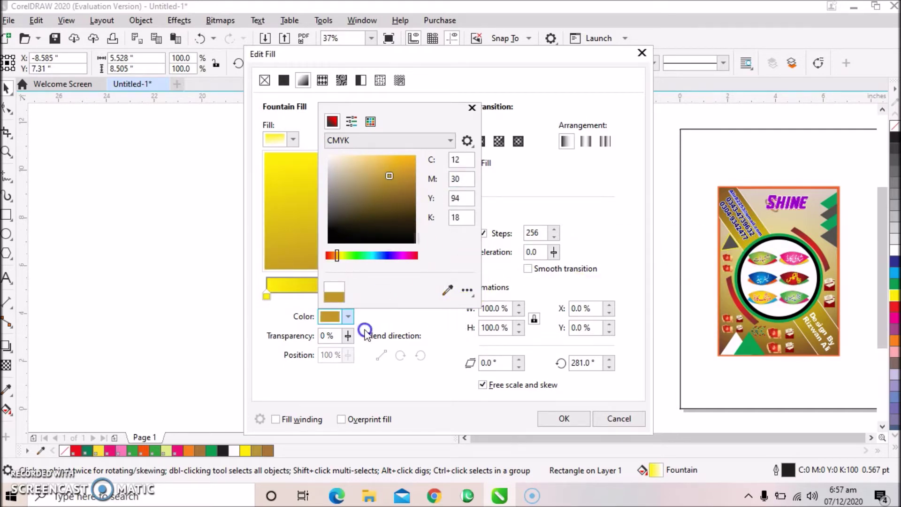
left_click(612, 235)
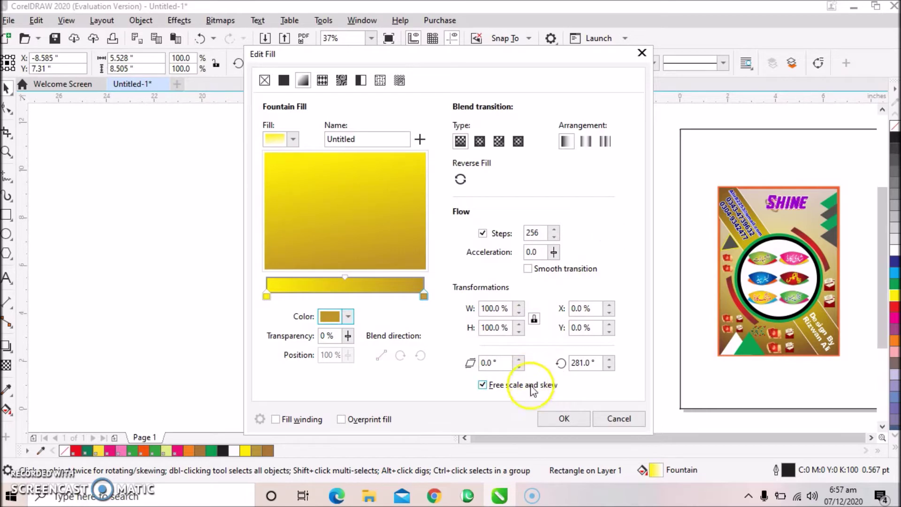
left_click(561, 418)
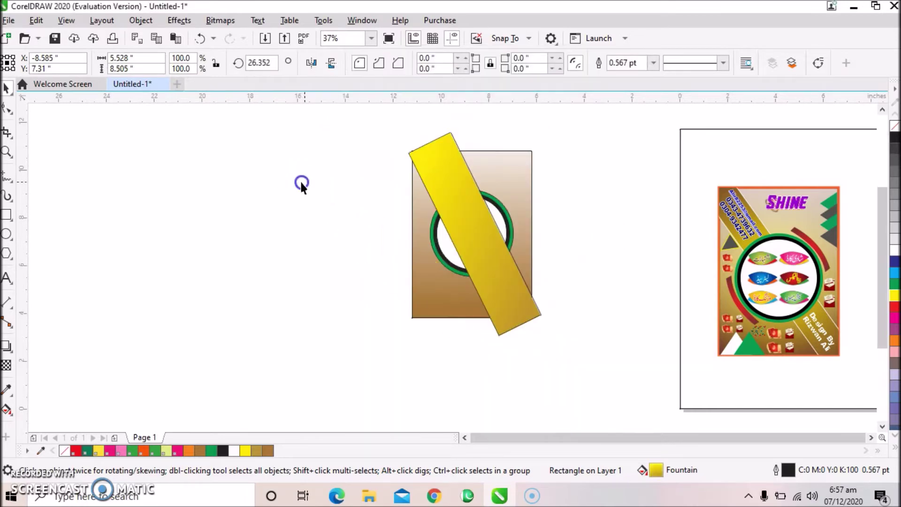
Enlarge the yellow band to 104% and tilt it slightly further.
left_click(461, 177)
left_click_drag(404, 133, 398, 119)
left_click(443, 182)
left_click_drag(549, 344, 551, 345)
left_click(565, 179)
Bring the ringed circle to the front of the page with Order > To Front of Page.
left_click_drag(563, 162, 403, 288)
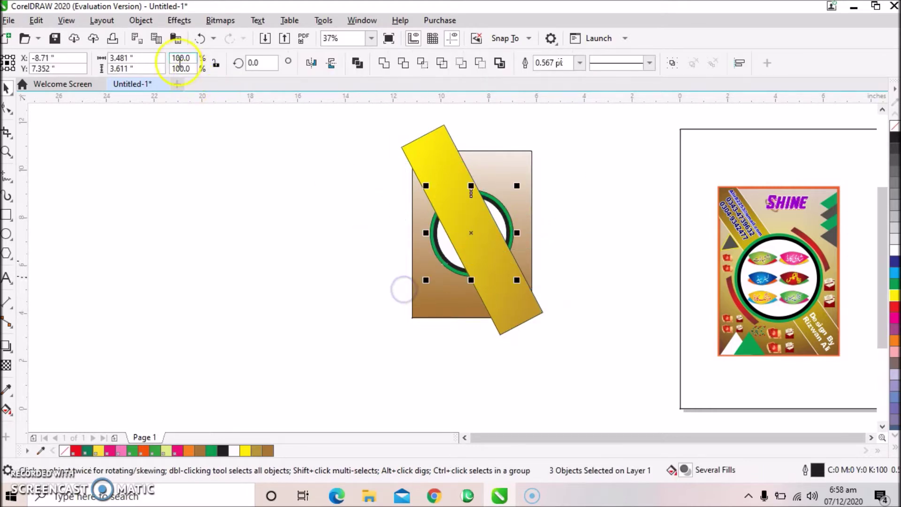
left_click(140, 20)
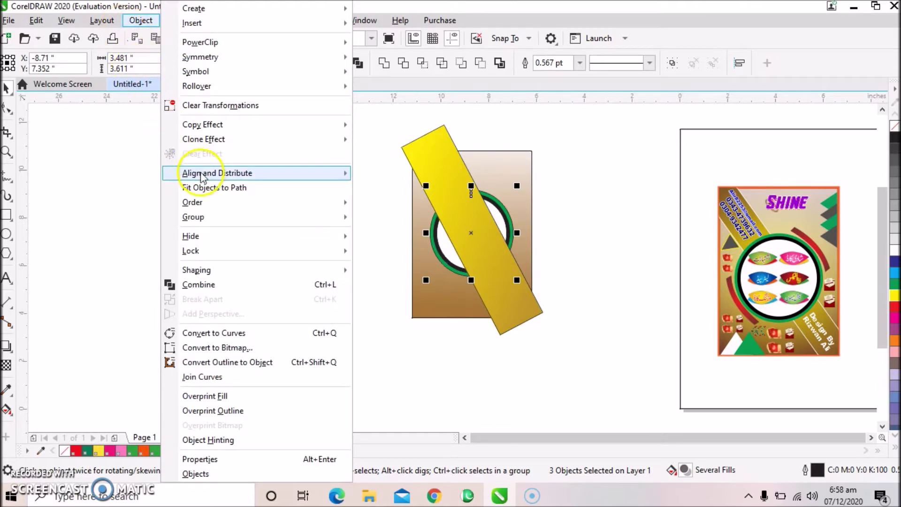
mouse_move(306, 207)
left_click(375, 205)
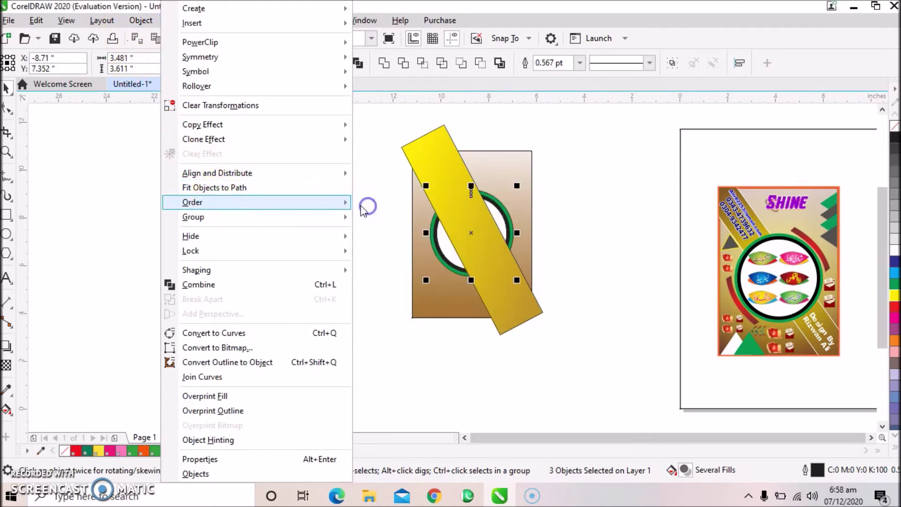
left_click(317, 202)
PowerClip the yellow band inside the brown card rectangle.
left_click(432, 168)
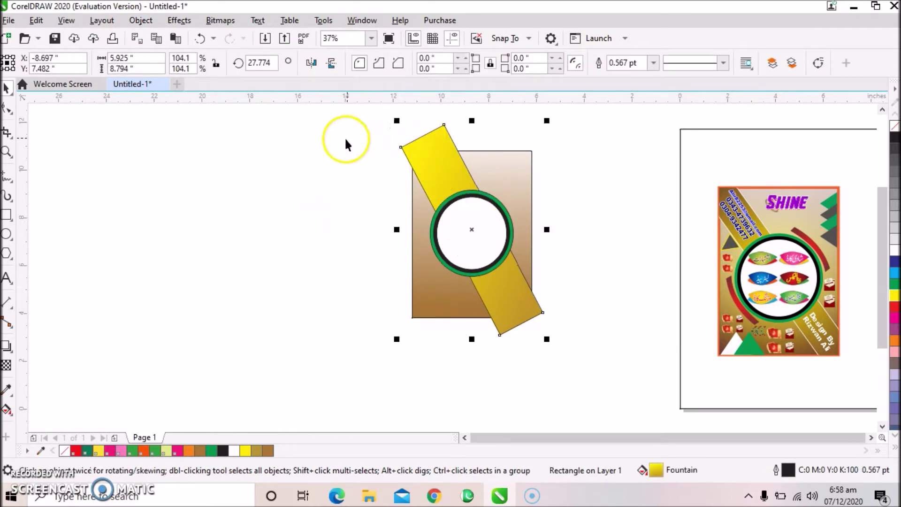
left_click(415, 147)
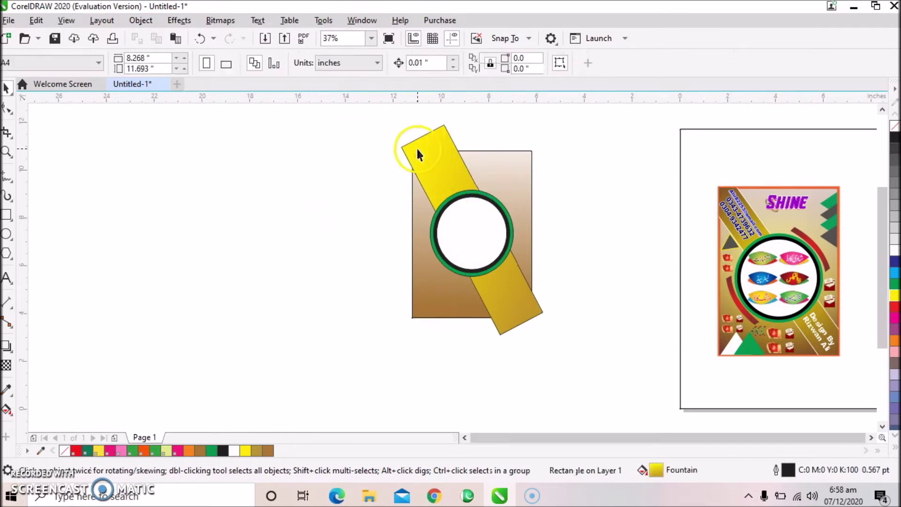
left_click(141, 20)
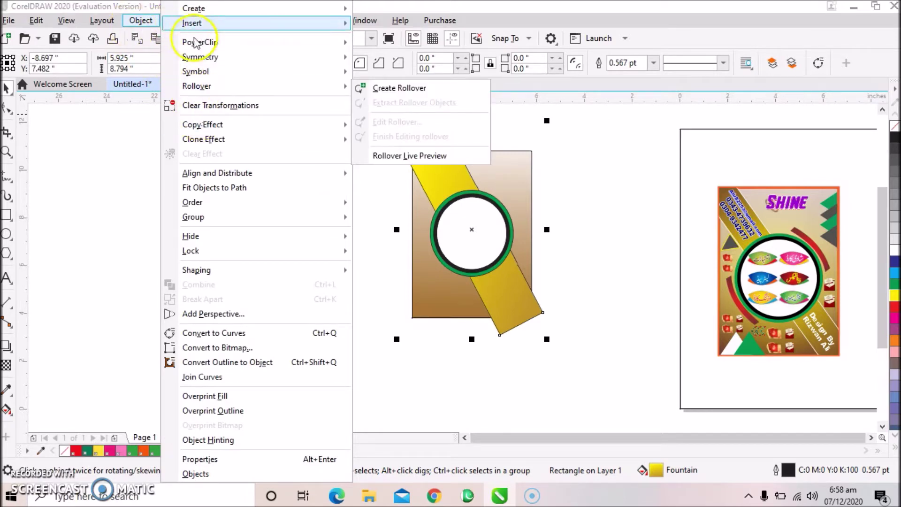
mouse_move(290, 45)
left_click(396, 44)
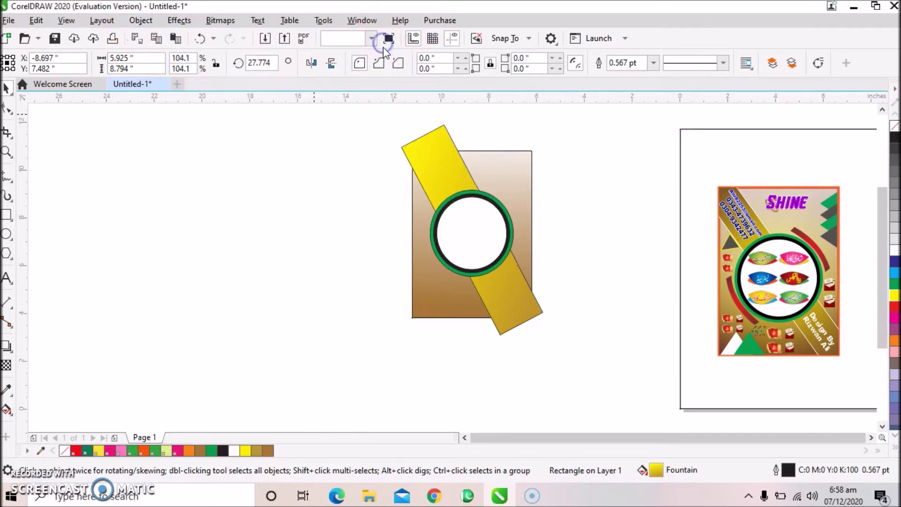
left_click(419, 201)
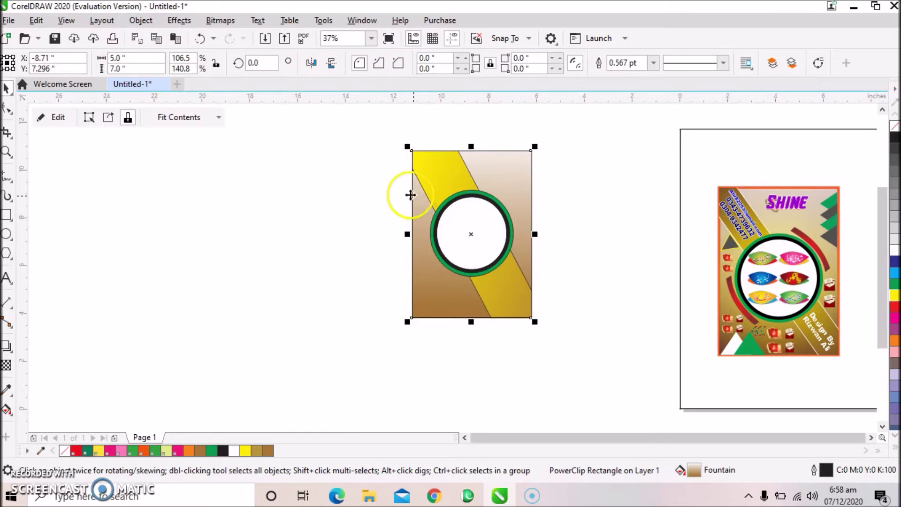
left_click(321, 174)
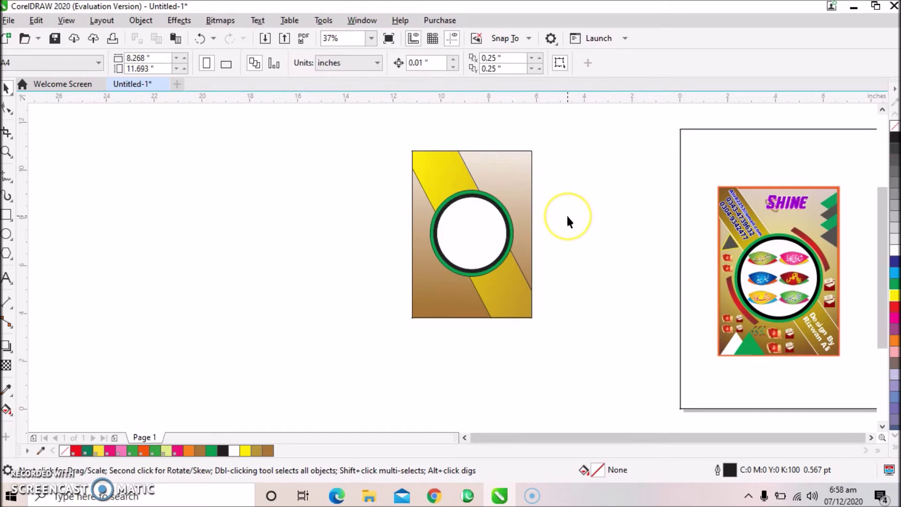
Draw a polygon left of the flyer and set it to 3 sides, making a triangle.
scroll(568, 220, "up", 2)
scroll(568, 221, "down", 2)
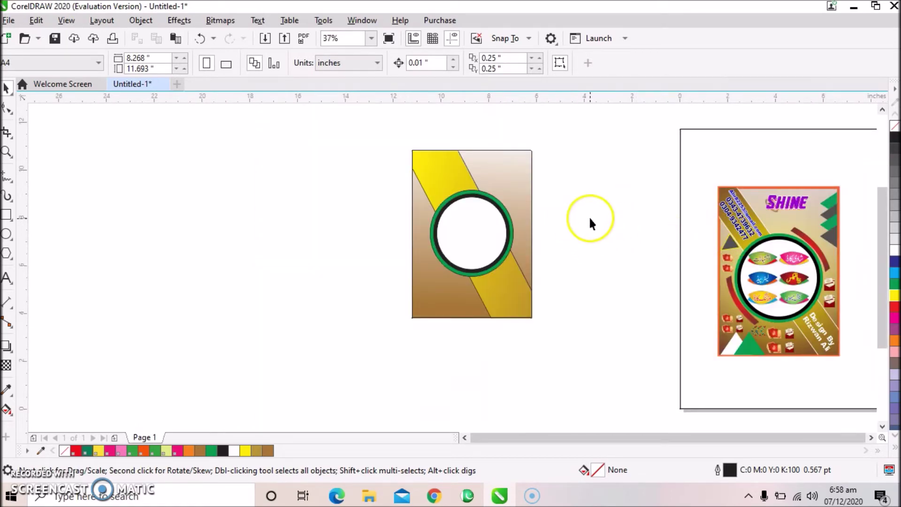
left_click(8, 216)
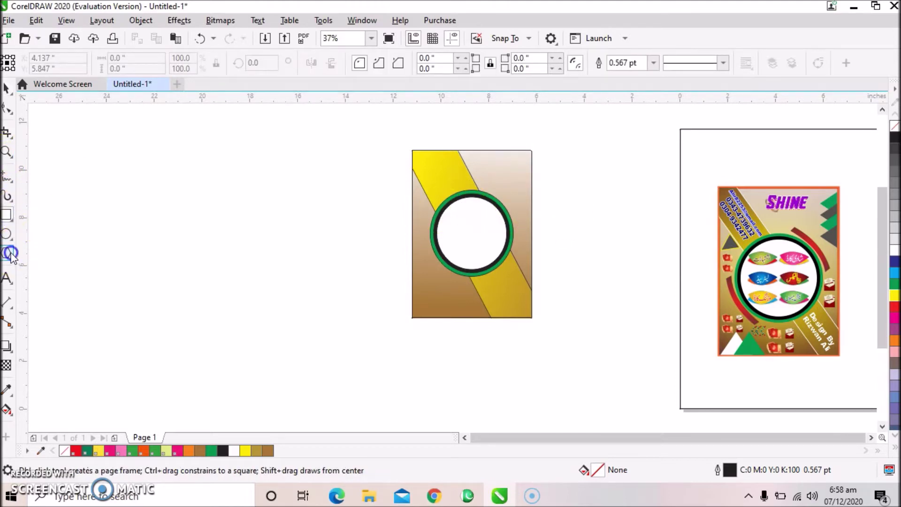
left_click(8, 254)
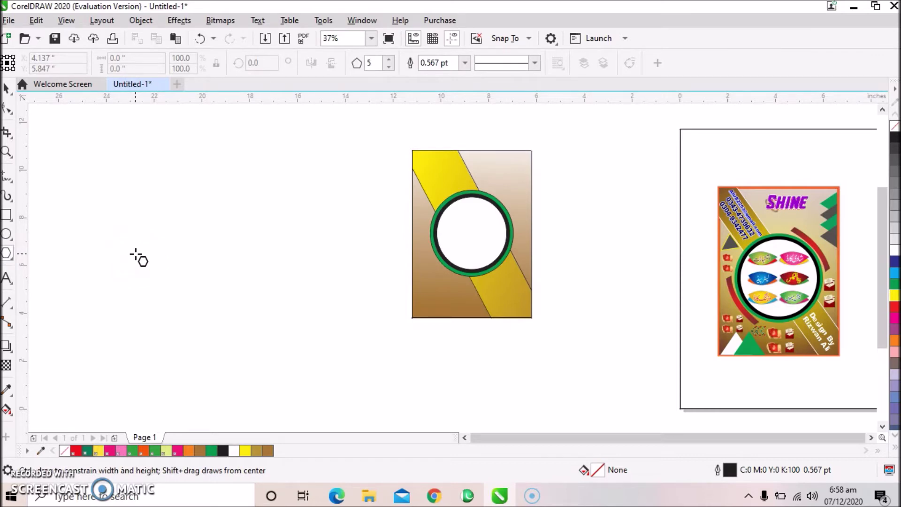
left_click(99, 233)
left_click(125, 224)
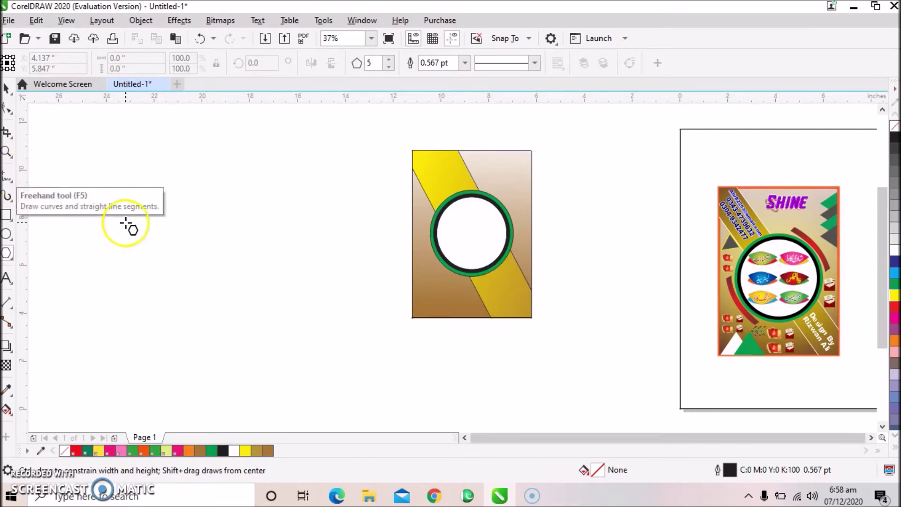
left_click_drag(125, 223, 161, 256)
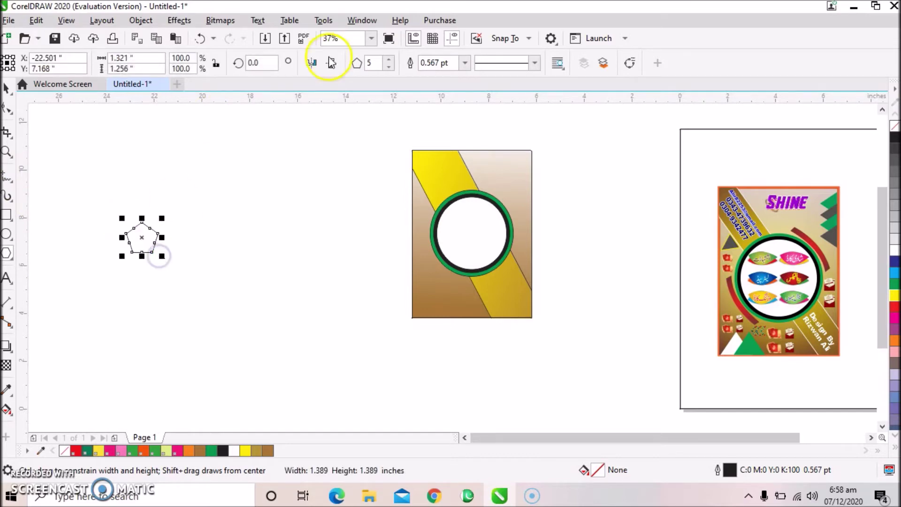
left_click(371, 63)
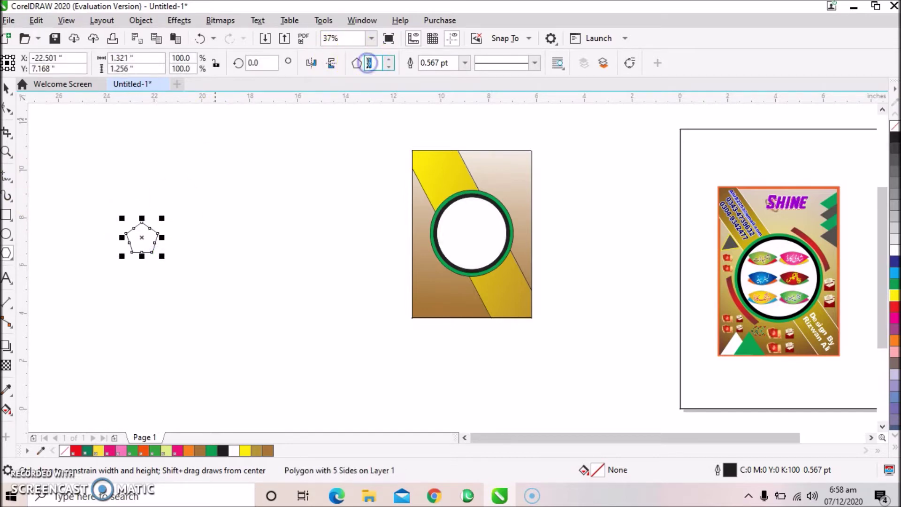
type("3")
key("Return")
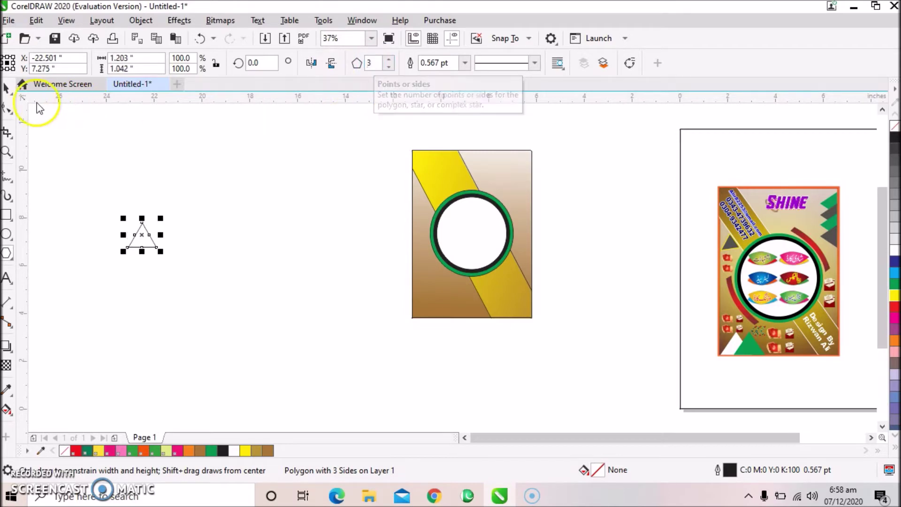
Rotate the triangle roughly 90 degrees so it points sideways.
left_click(7, 88)
left_click(149, 234)
left_click_drag(164, 252, 170, 205)
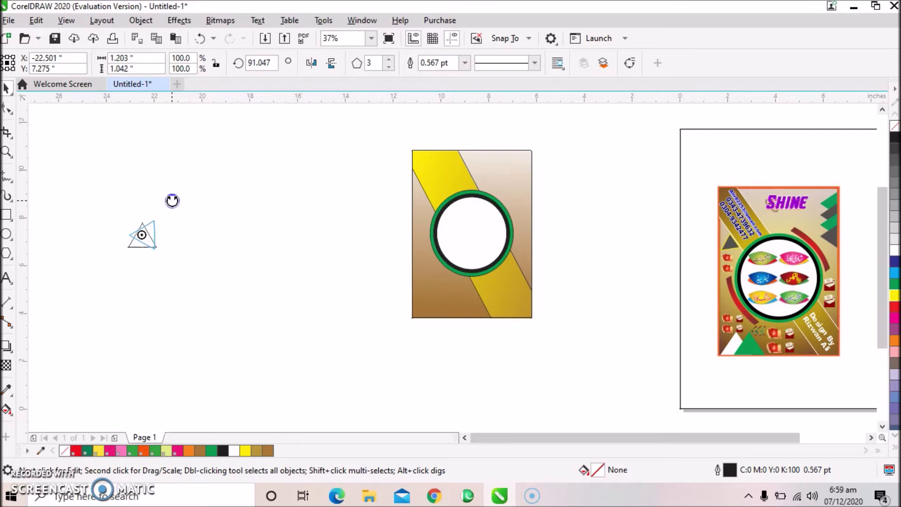
Set the triangle's rotation to exactly 90.0° and fill it green.
left_click(261, 63)
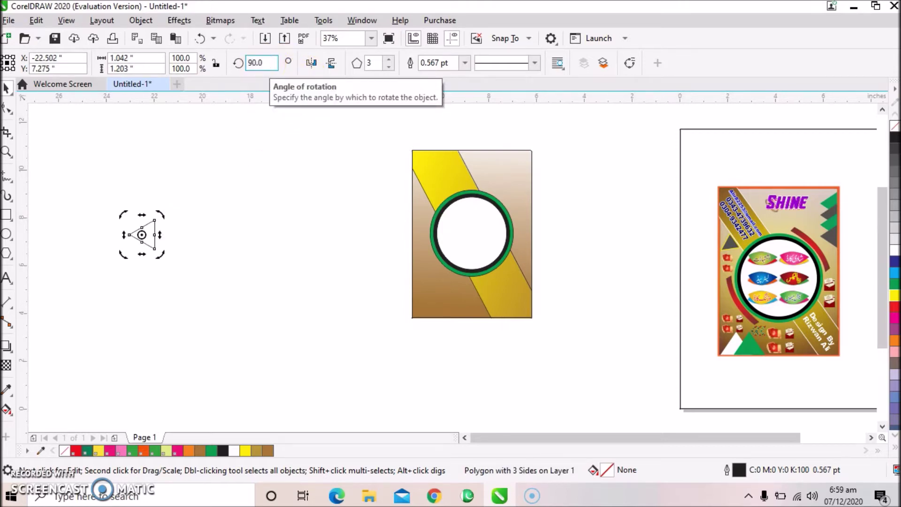
type("90.0")
left_click(215, 191)
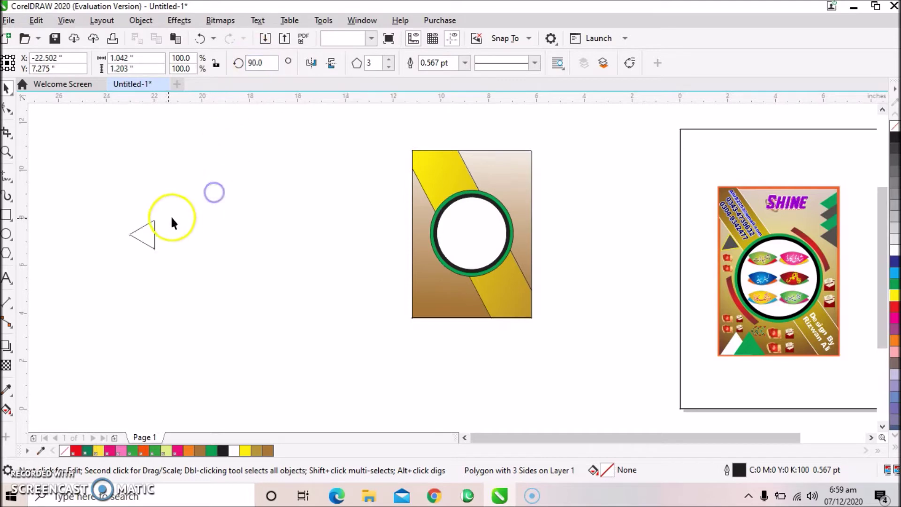
left_click(153, 234)
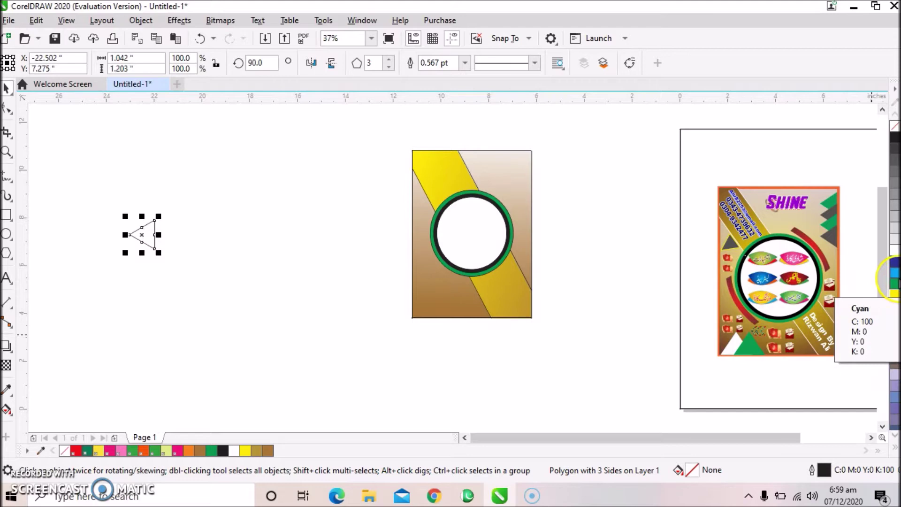
left_click(895, 284)
Place a copy of the triangle just below and fill it dark grey #52514F, sampled by eyedropper.
left_click(201, 211)
left_click(141, 240)
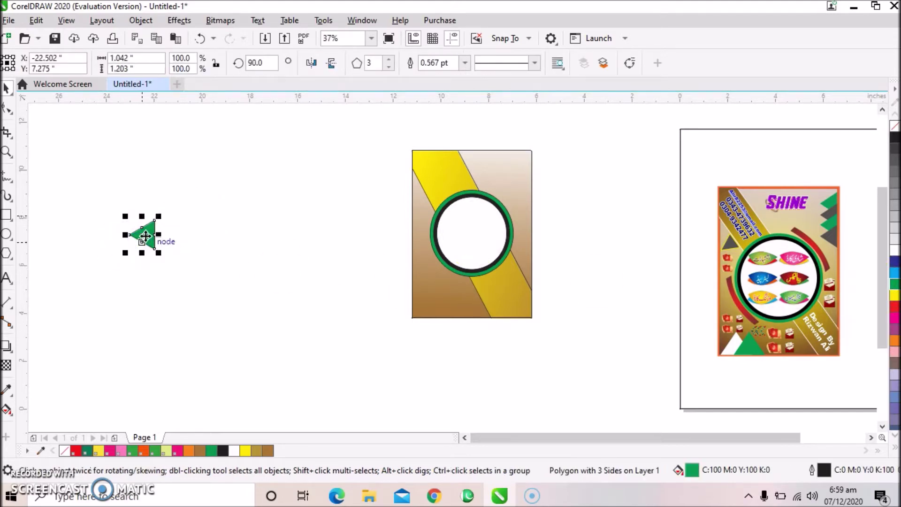
left_click_drag(145, 236, 145, 236)
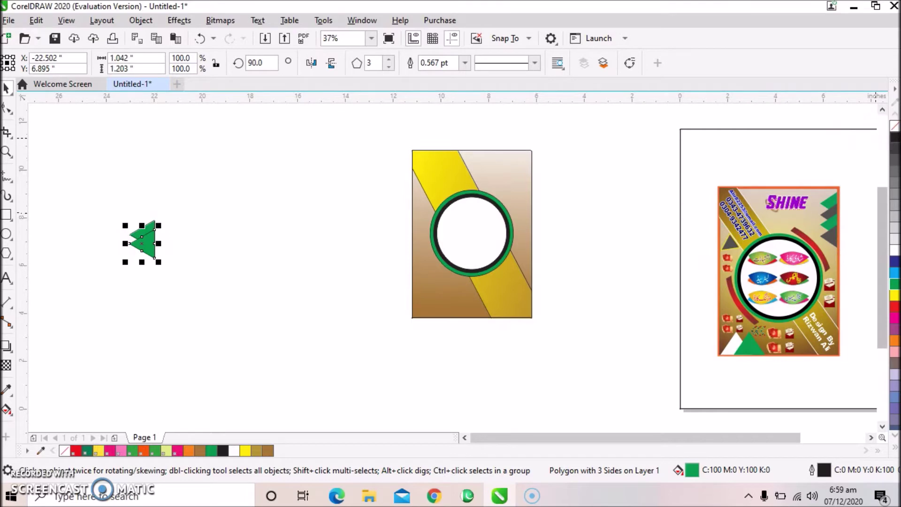
left_click(895, 140)
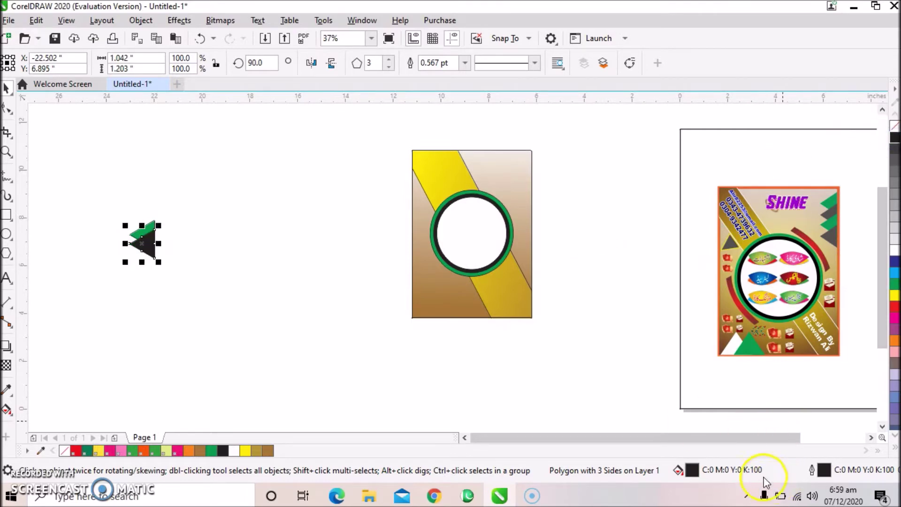
double_click(692, 470)
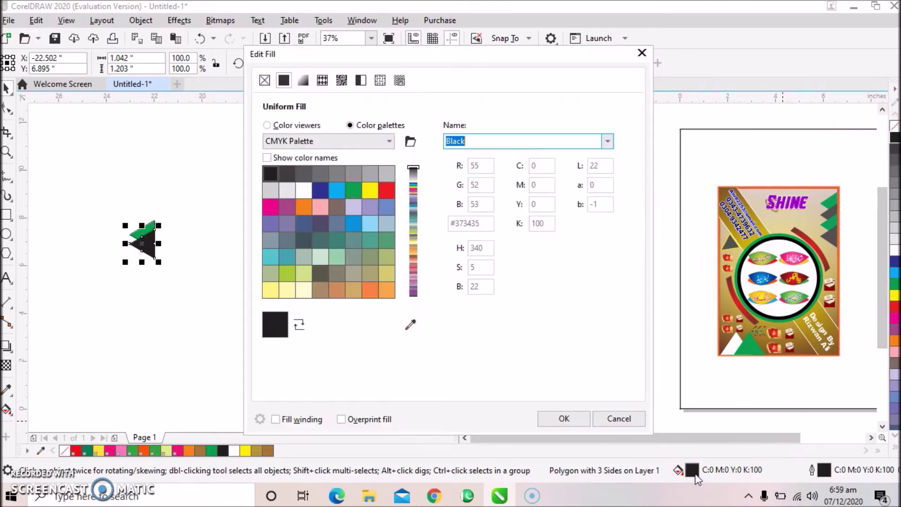
left_click(297, 125)
left_click(409, 345)
left_click(821, 219)
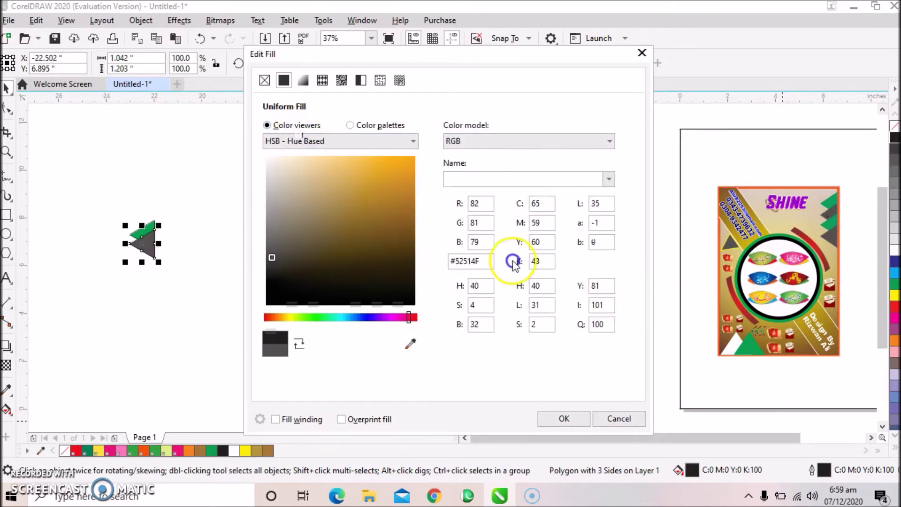
left_click(561, 417)
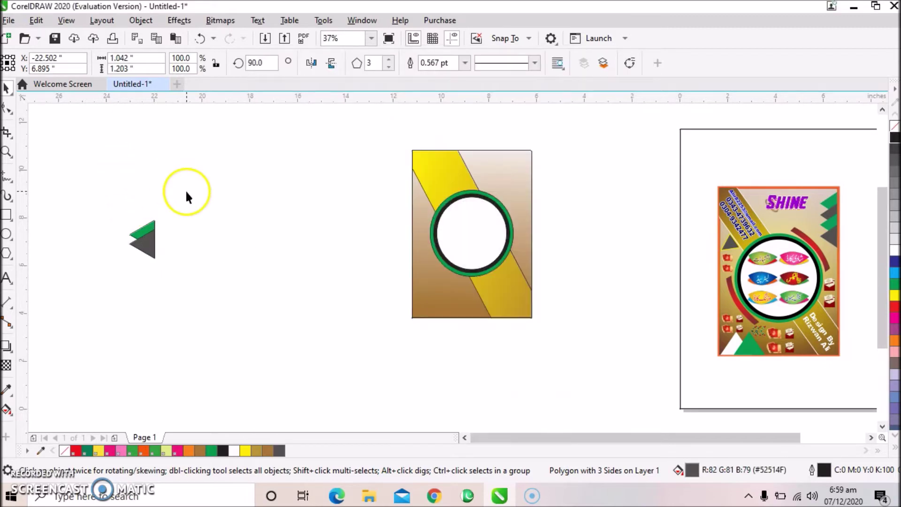
left_click(188, 191)
Duplicate the green and grey triangle pair downward into a four-triangle sawtooth column.
left_click_drag(190, 187, 120, 275)
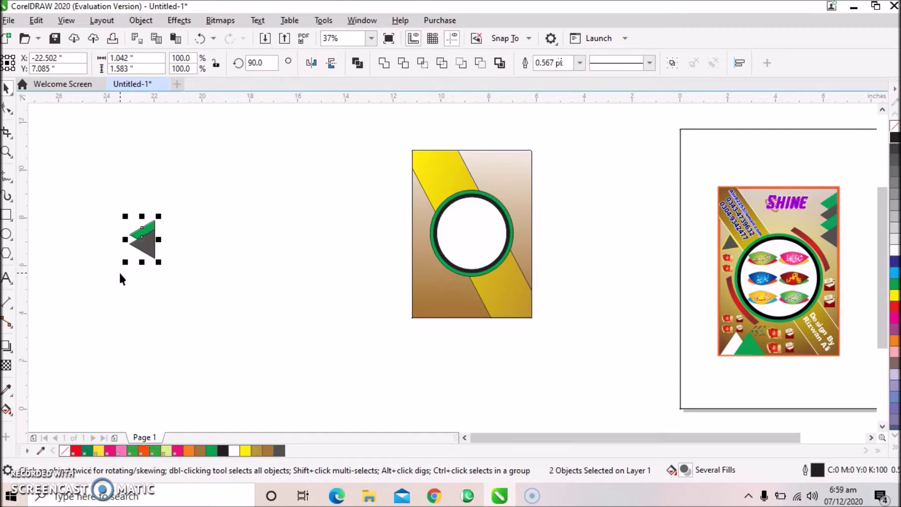
key("plus")
key("Down")
key("plus")
key("Down")
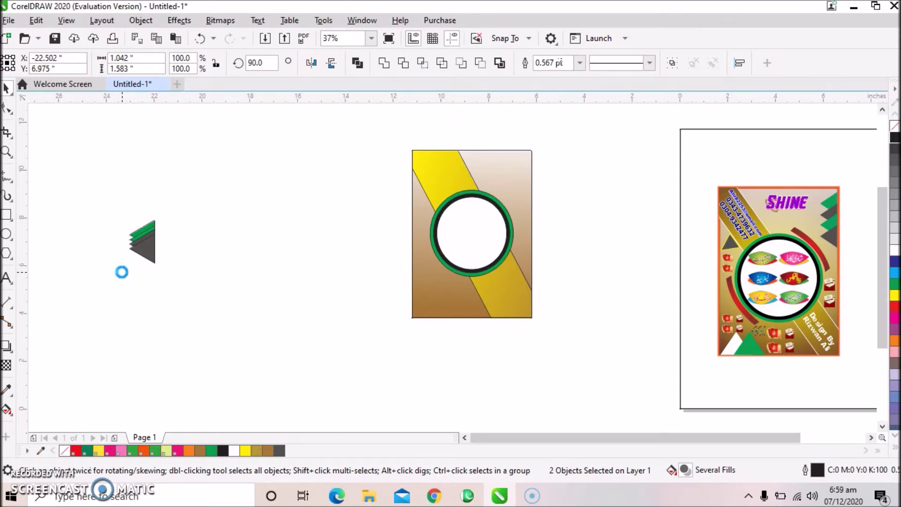
key("plus")
key("Down")
key("plus")
key("Down")
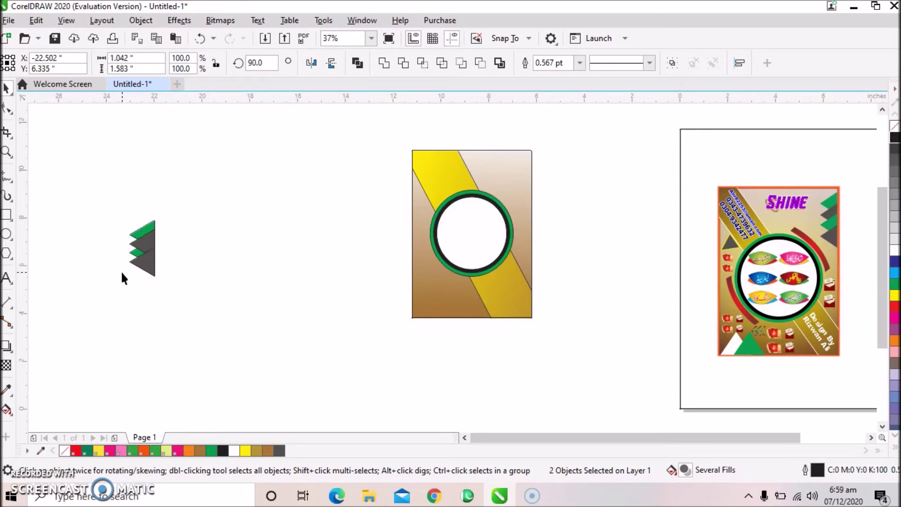
key("Down")
key("Down")
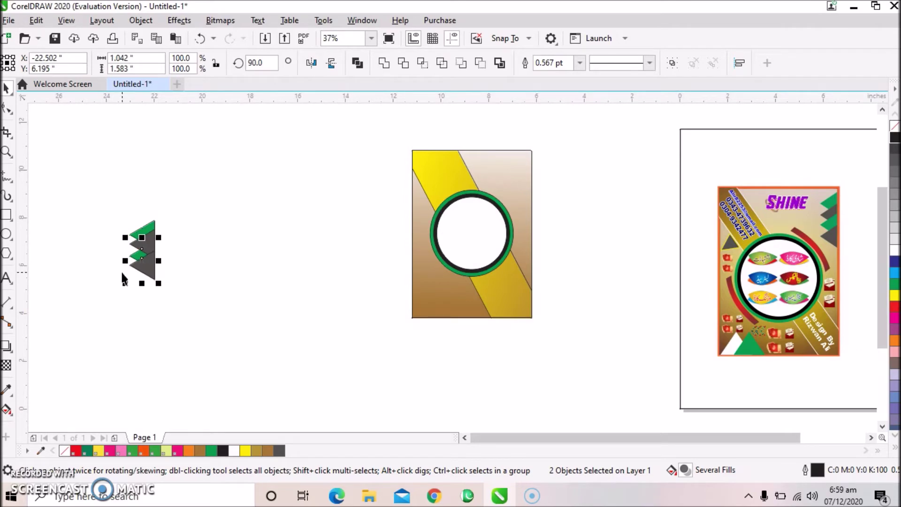
key("Down")
key("Down")
key("Down")
key("Down")
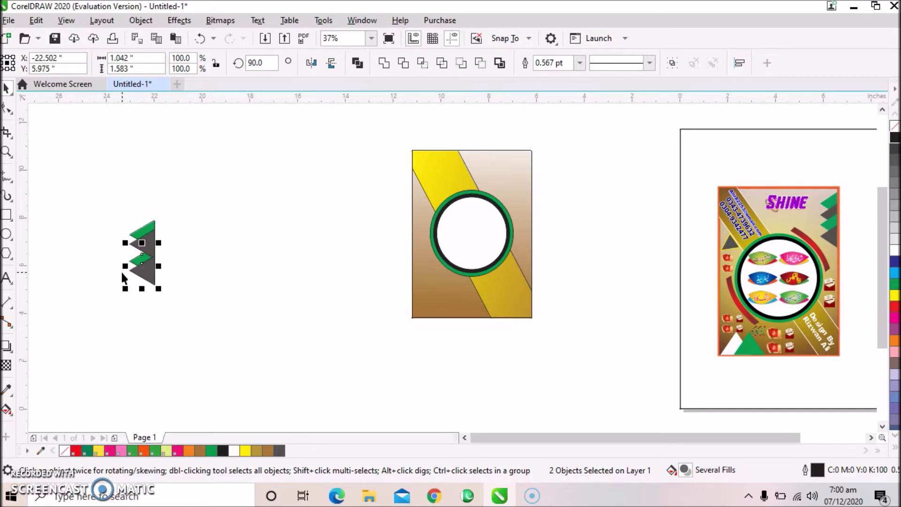
Nudge the lower grey and top green triangles so they line up.
left_click(154, 278)
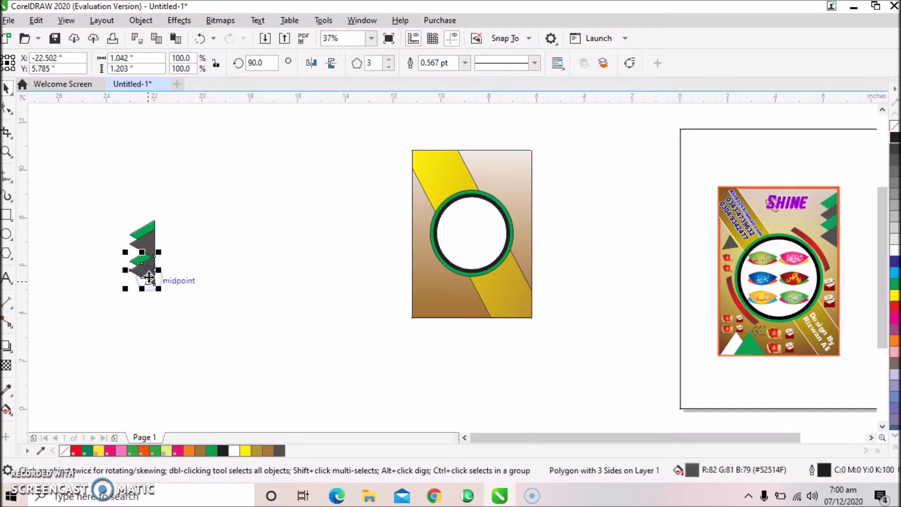
key("Down")
key("Down")
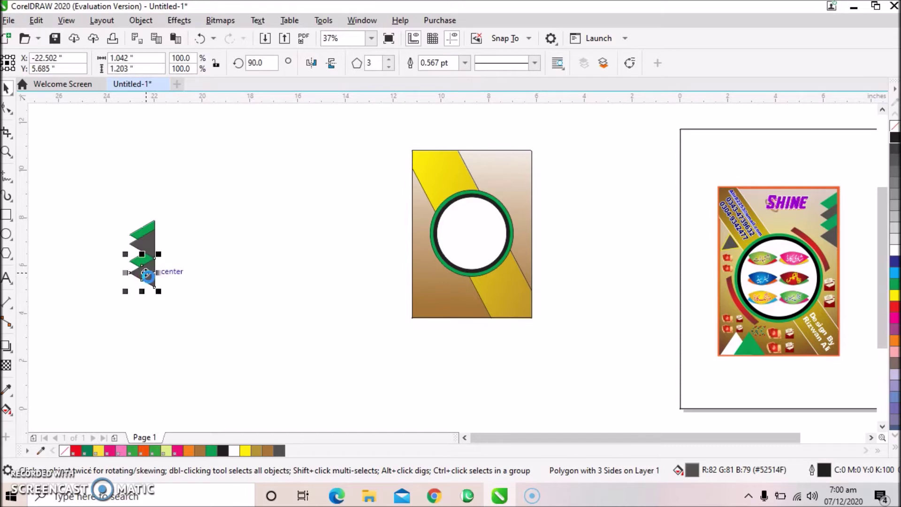
left_click(150, 228)
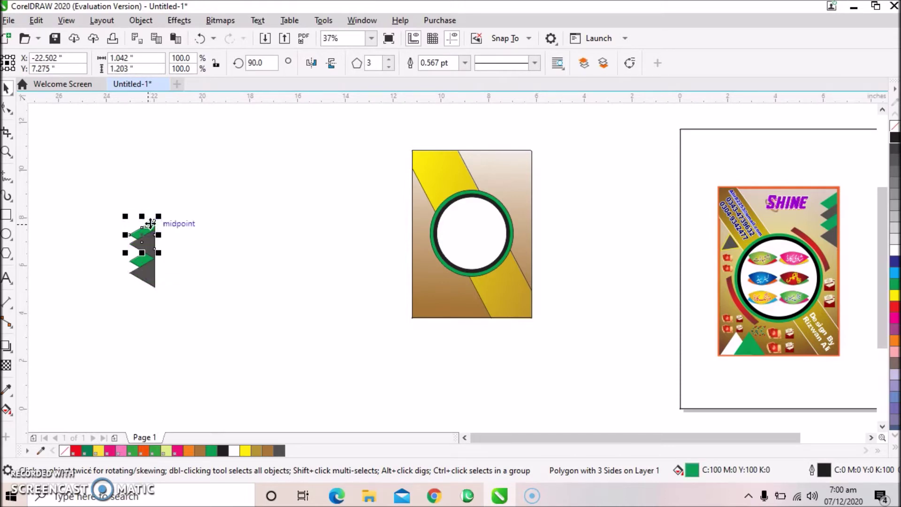
left_click_drag(150, 223, 150, 223)
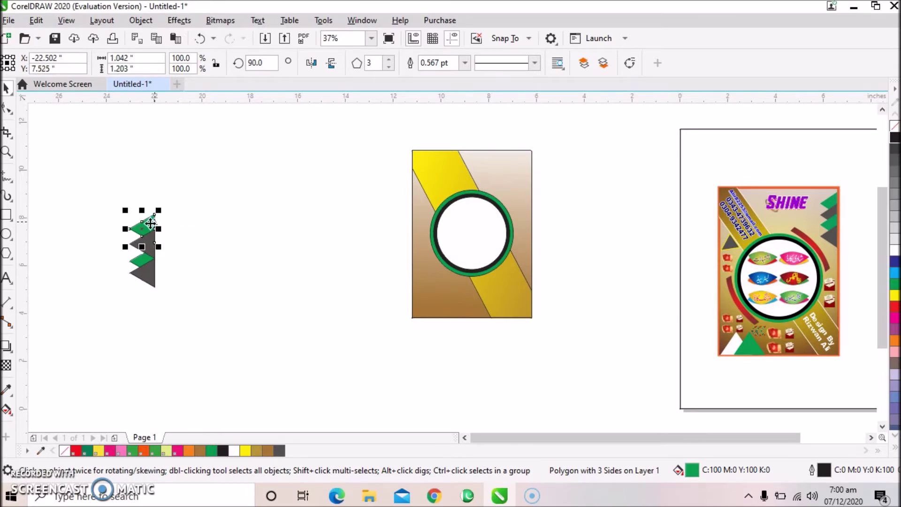
left_click(154, 277)
Align the bottom grey triangle and group all four triangles together.
left_click(154, 277)
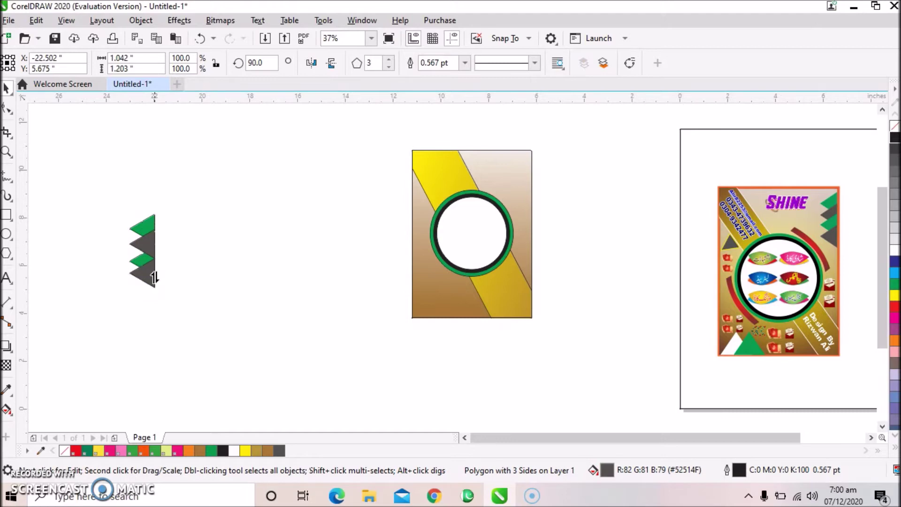
left_click_drag(155, 276, 155, 278)
left_click(184, 225)
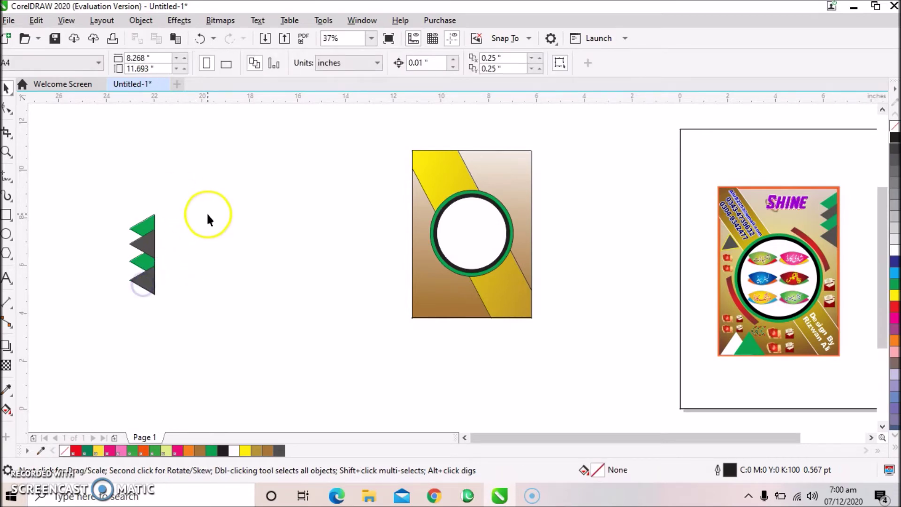
left_click_drag(196, 174, 121, 313)
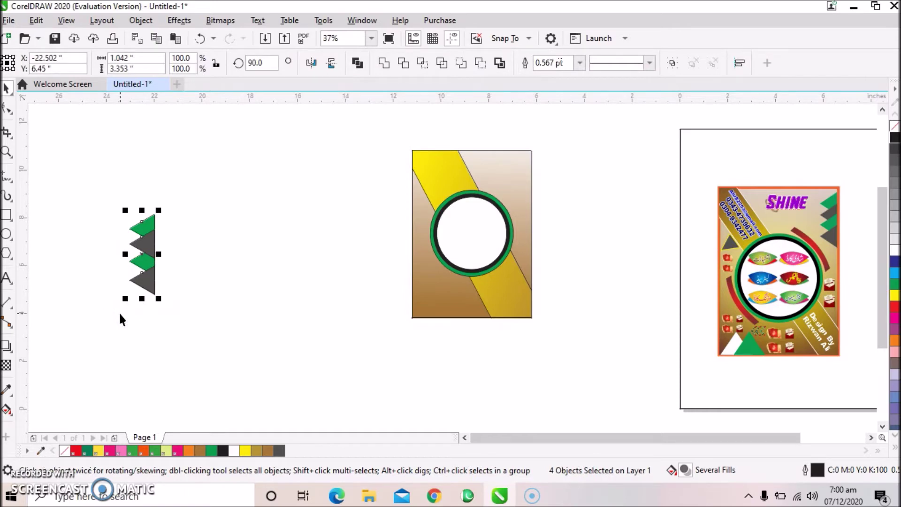
key("ctrl+g")
Move the triangle group to the flyer's top-right edge, finishing PowerClip editing.
left_click_drag(135, 272, 520, 198)
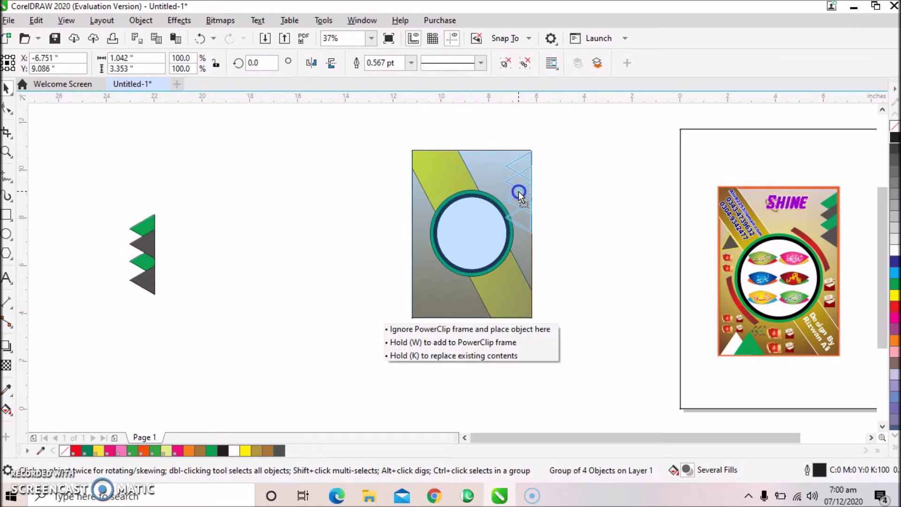
left_click_drag(518, 193, 519, 192)
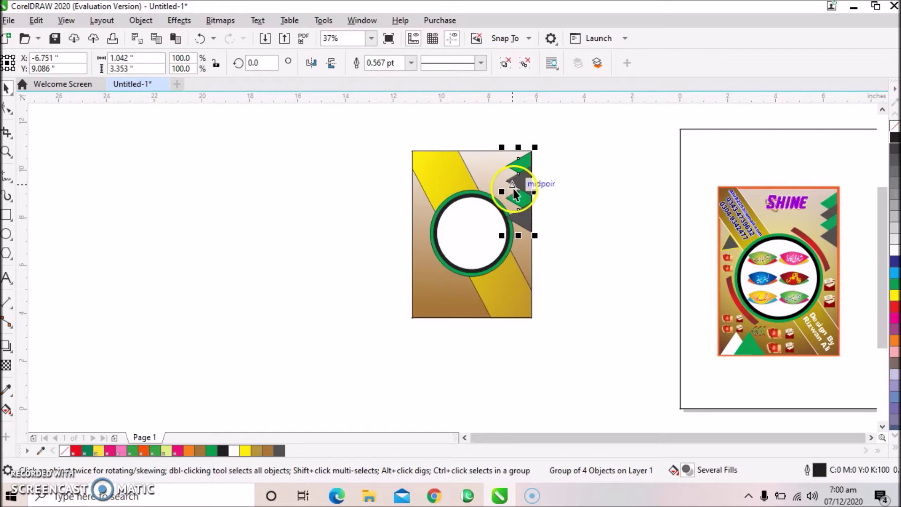
left_click(506, 194)
double_click(506, 194)
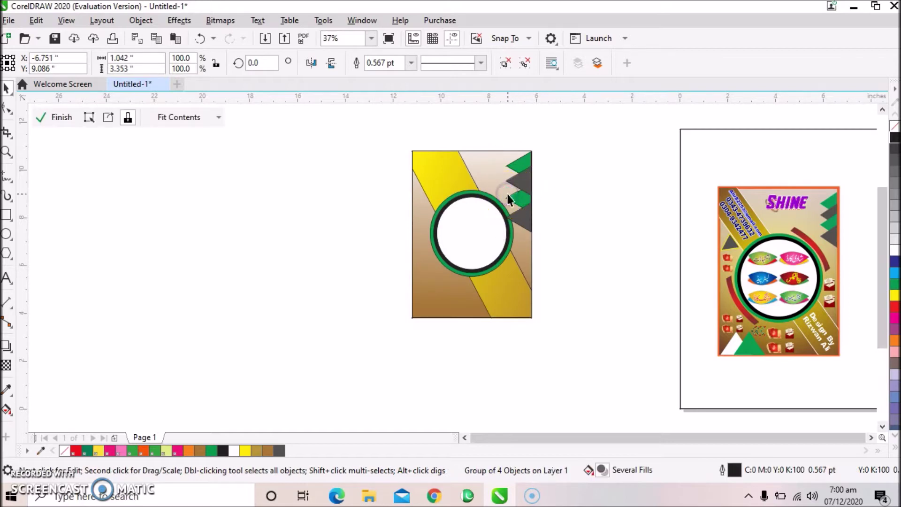
left_click(559, 186)
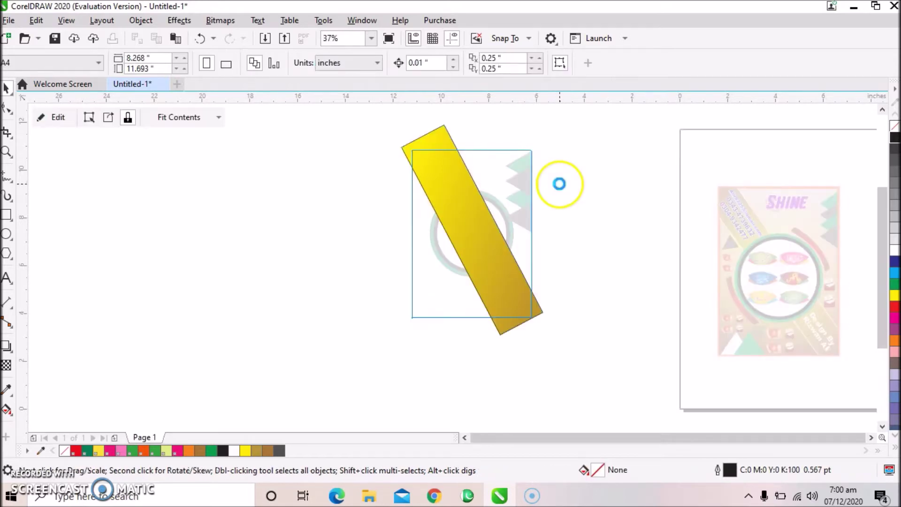
scroll(553, 202, "up", 5)
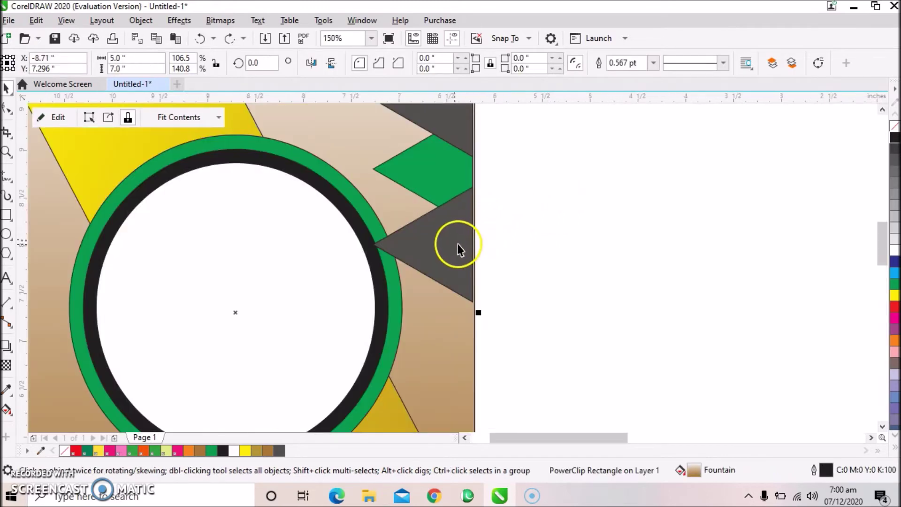
Scale the right-edge triangle group down to 80.7%.
left_click(457, 248)
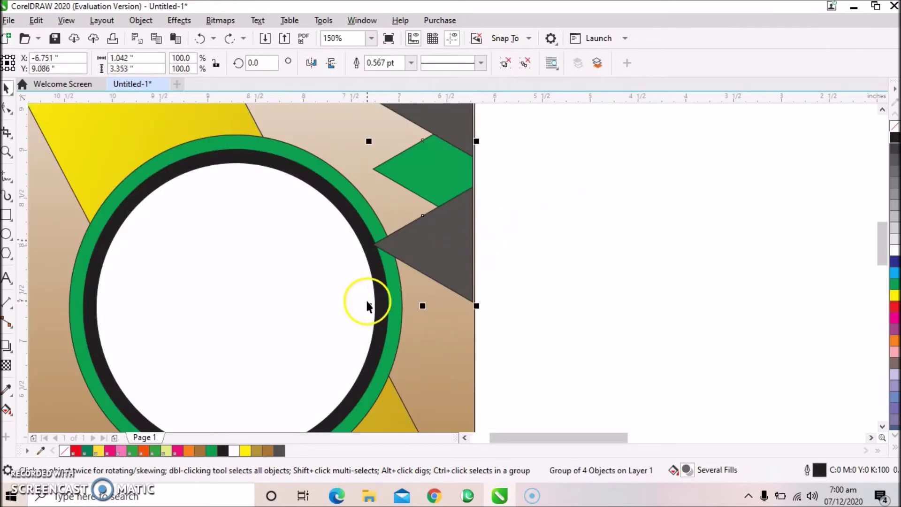
left_click_drag(368, 306, 389, 299)
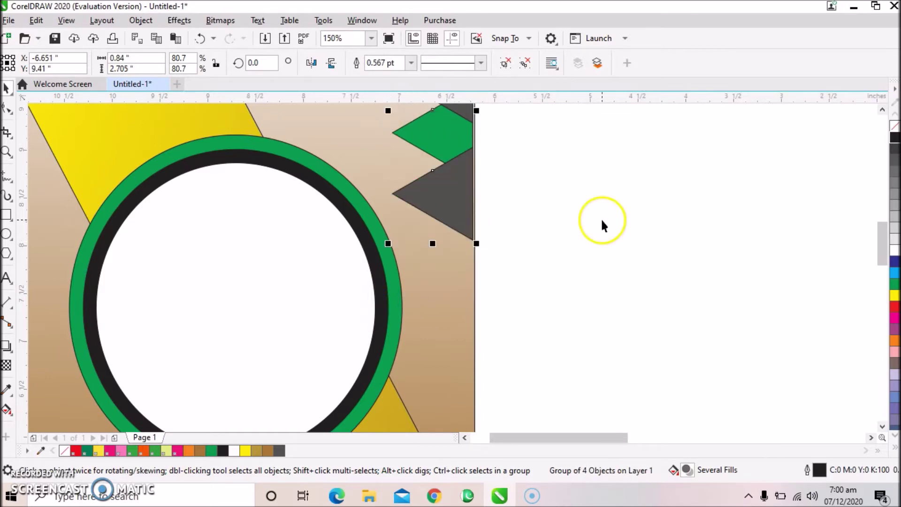
scroll(602, 226, "down", 1)
scroll(602, 225, "down", 1)
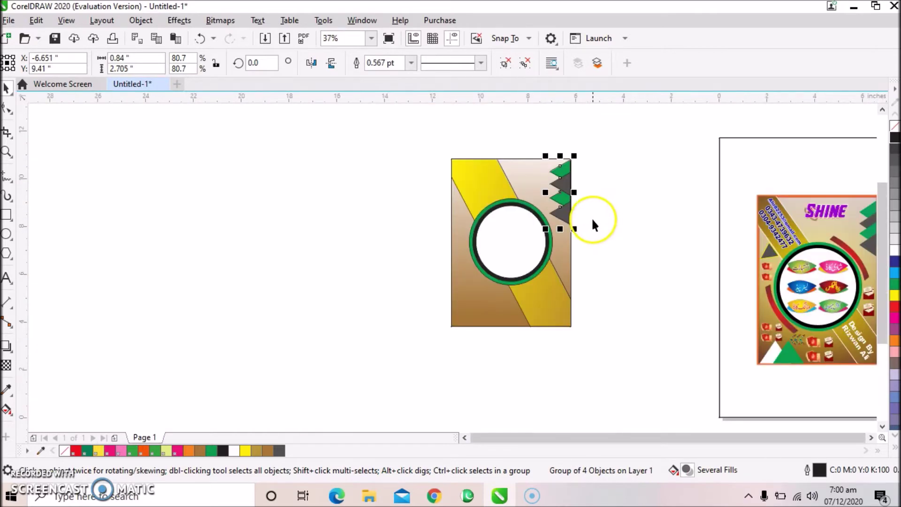
left_click(632, 207)
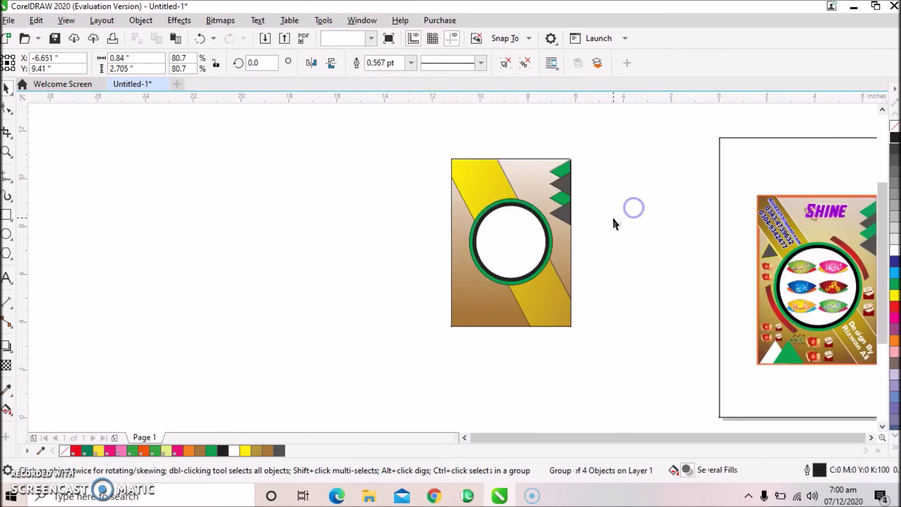
left_click(569, 212)
Ungroup the triangles and move one grey triangle to the circle's left edge.
left_click(504, 67)
left_click(568, 212)
left_click_drag(568, 213, 472, 264)
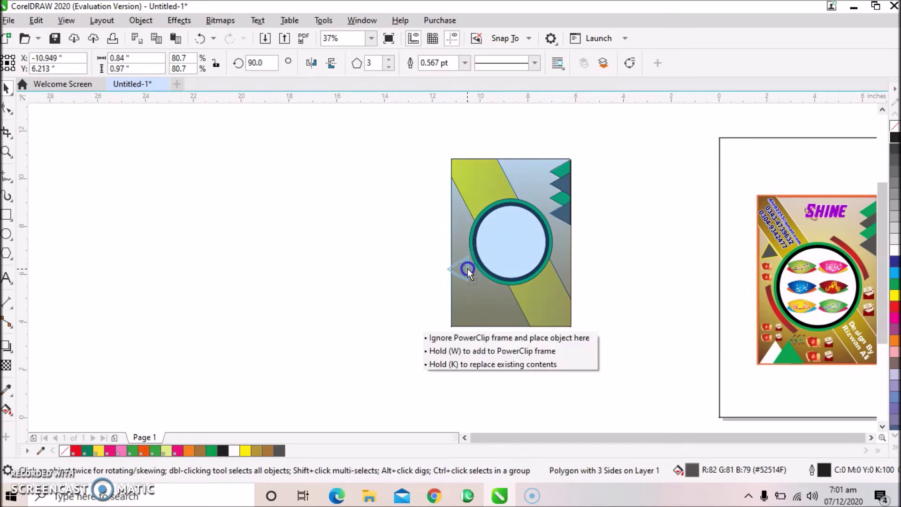
left_click_drag(472, 271, 472, 271)
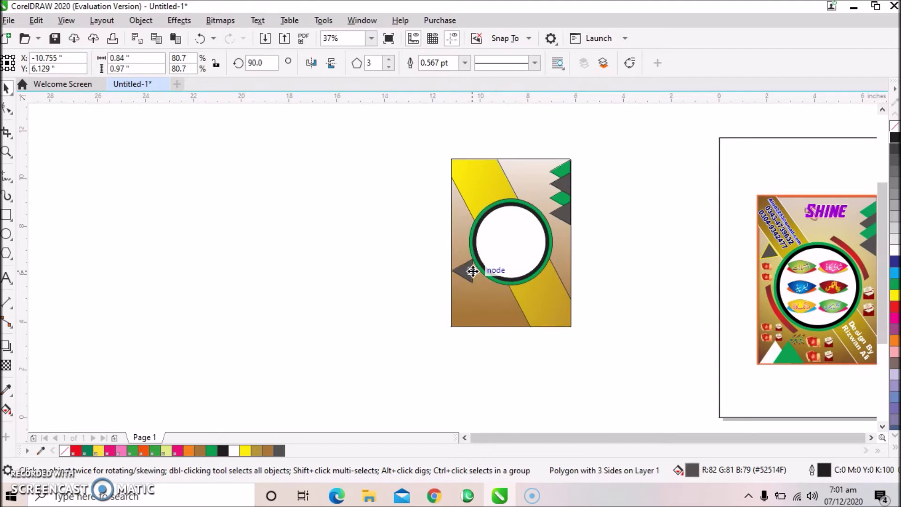
left_click(469, 271)
left_click(393, 279)
left_click(466, 276)
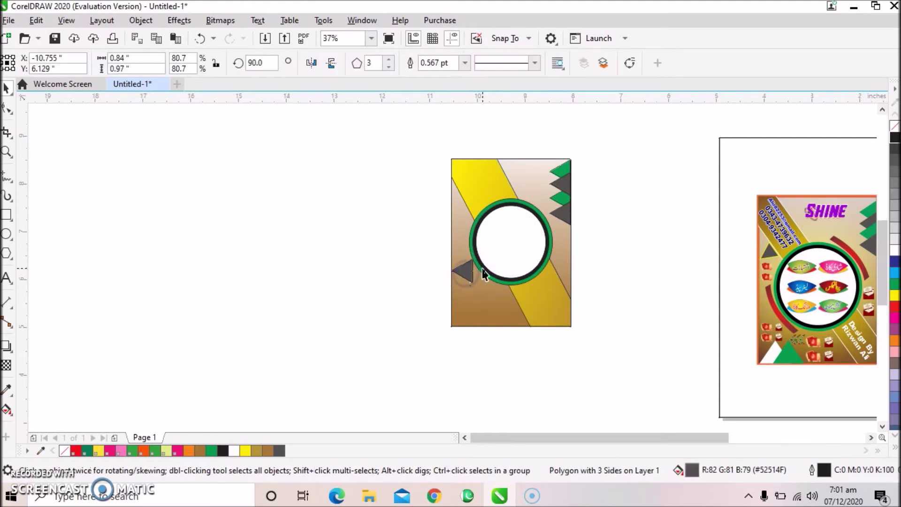
Stand the grey triangle upright with a 0° rotation angle.
scroll(464, 277, "up", 2)
left_click(463, 292)
left_click_drag(463, 292, 474, 290)
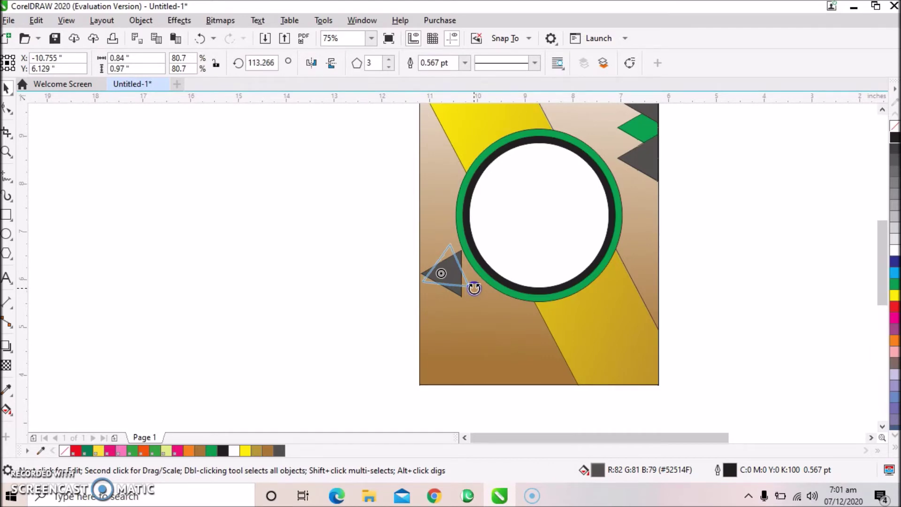
left_click_drag(474, 288, 400, 308)
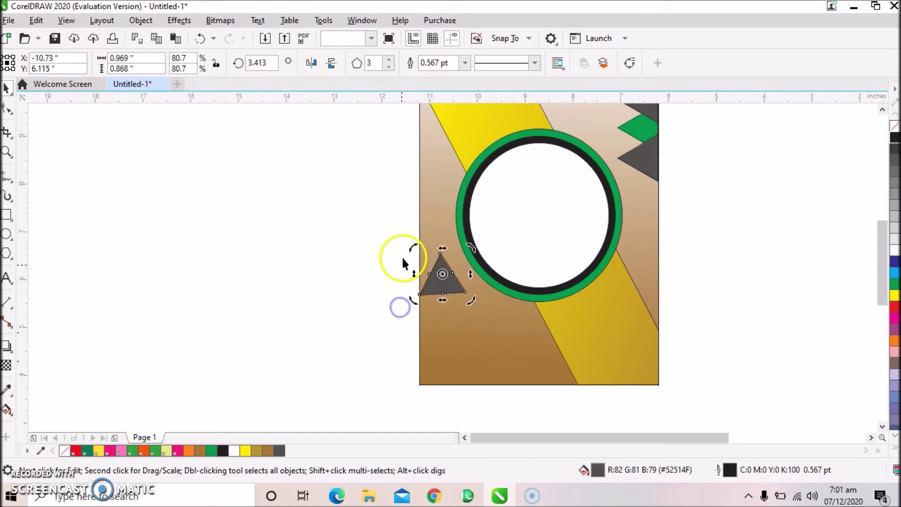
double_click(261, 62)
type("0")
key("Return")
Move the upright grey triangle down to the bottom-left corner.
left_click(305, 233)
left_click(441, 276)
left_click_drag(446, 287, 485, 327)
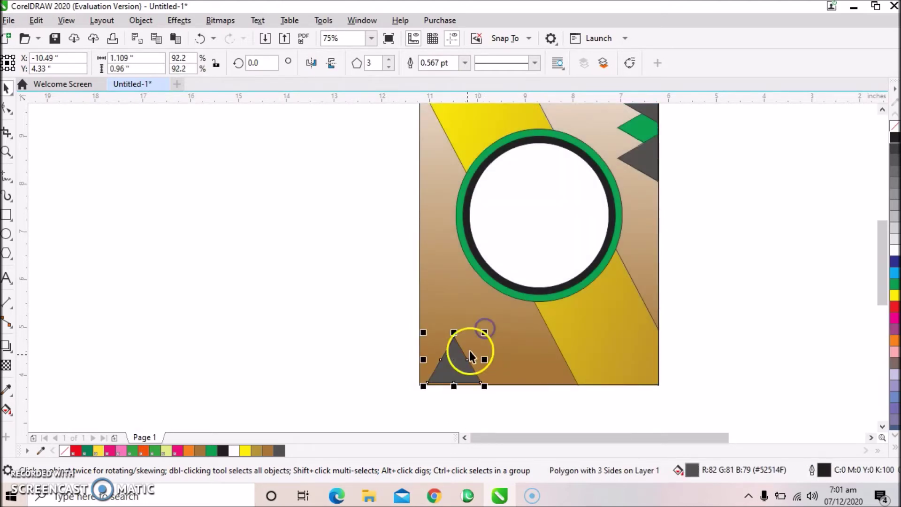
left_click(453, 364)
left_click_drag(453, 364, 468, 365)
key("ctrl+z")
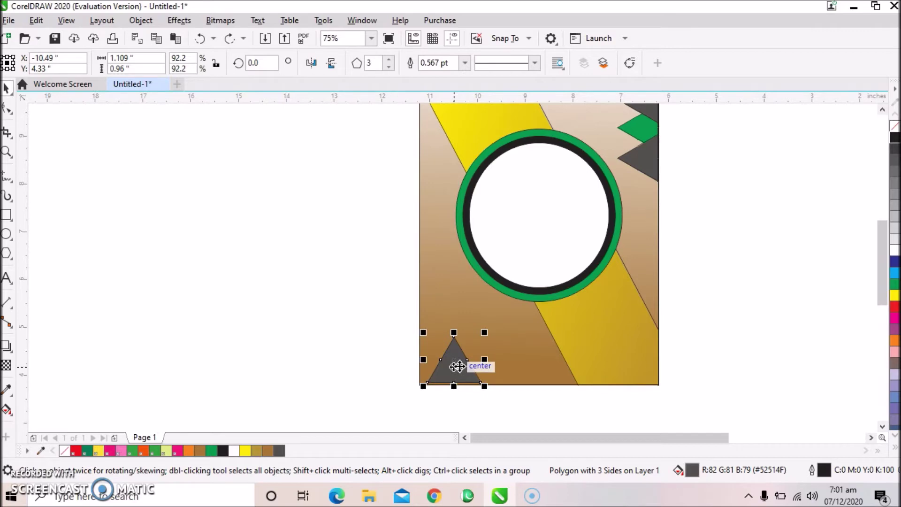
Add an overlapping green copy of the triangle to its right.
left_click_drag(458, 364, 477, 370)
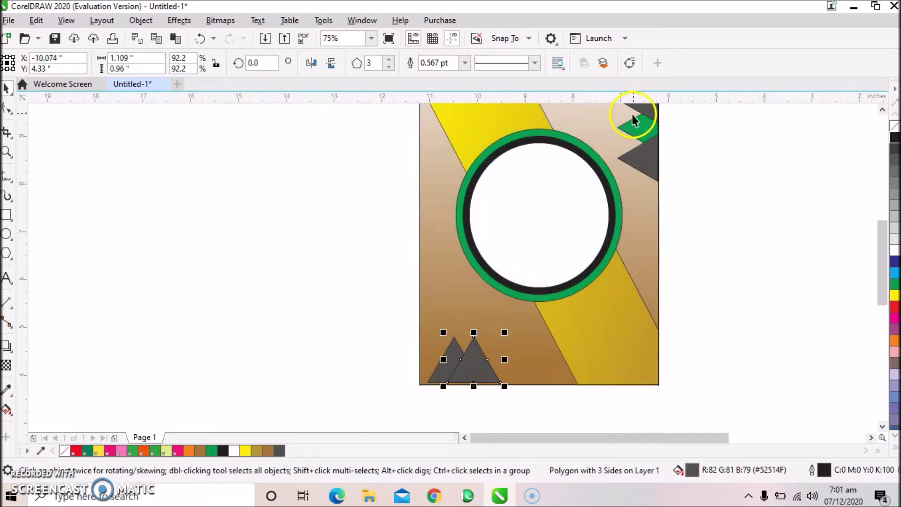
left_click(895, 283)
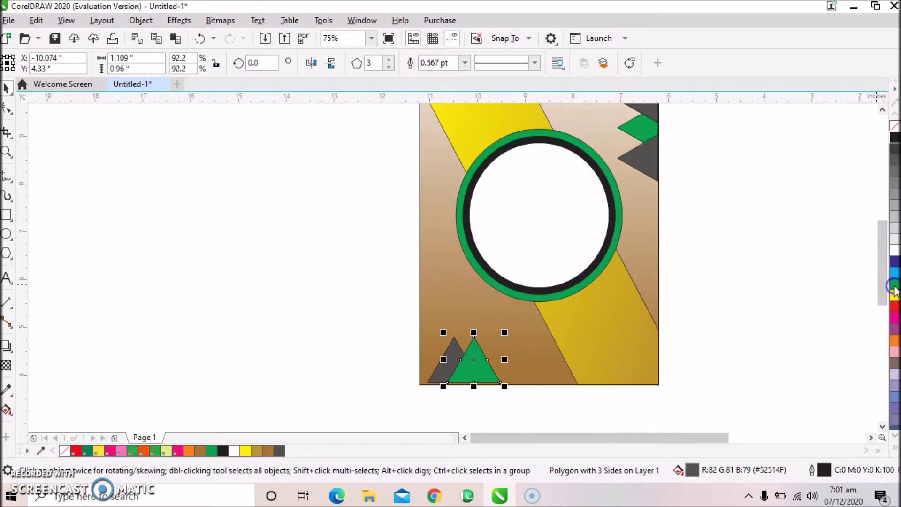
left_click(371, 289)
scroll(375, 290, "down", 2)
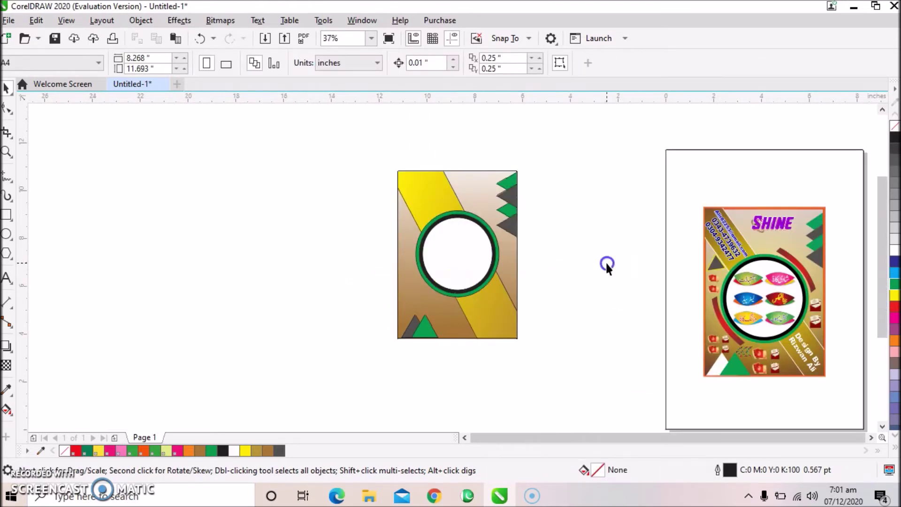
Move the coloured ellipse group over, scale it to about 58%, and centre it in the circle.
left_click(754, 282)
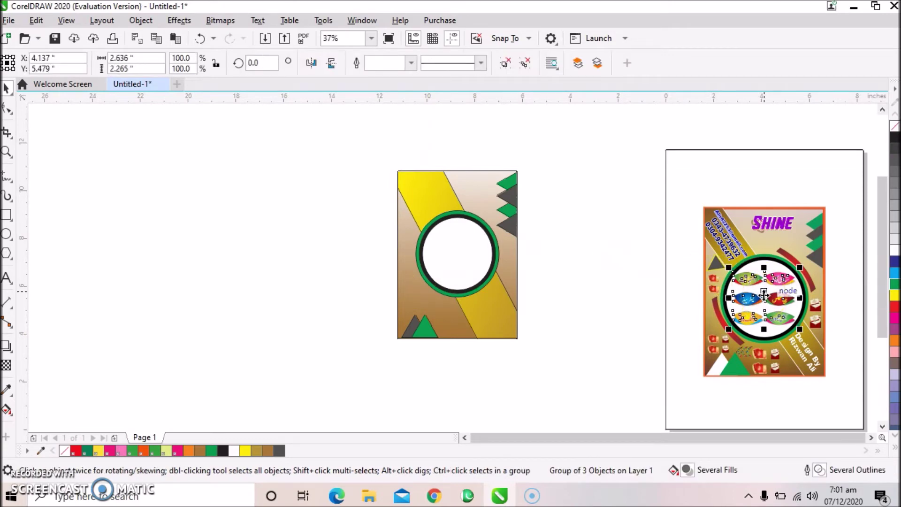
left_click_drag(762, 294, 595, 272)
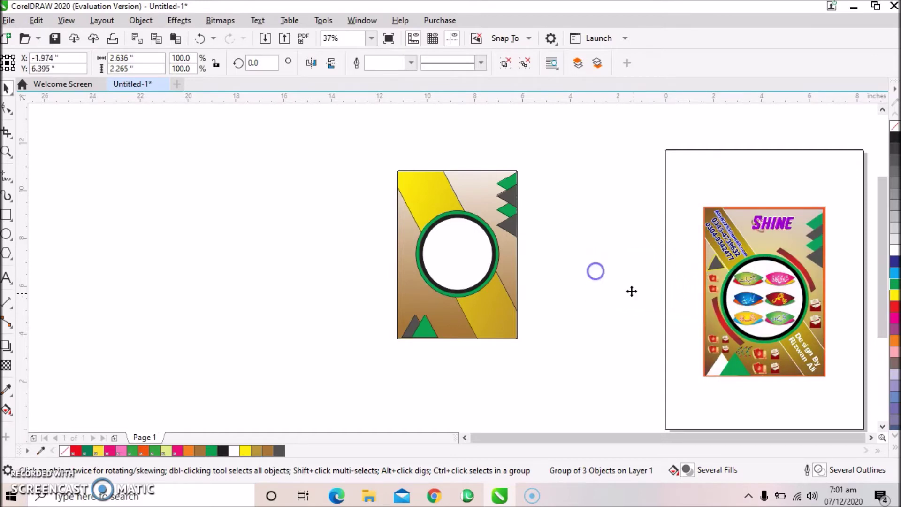
left_click_drag(654, 307, 641, 296)
left_click(461, 254, "shift")
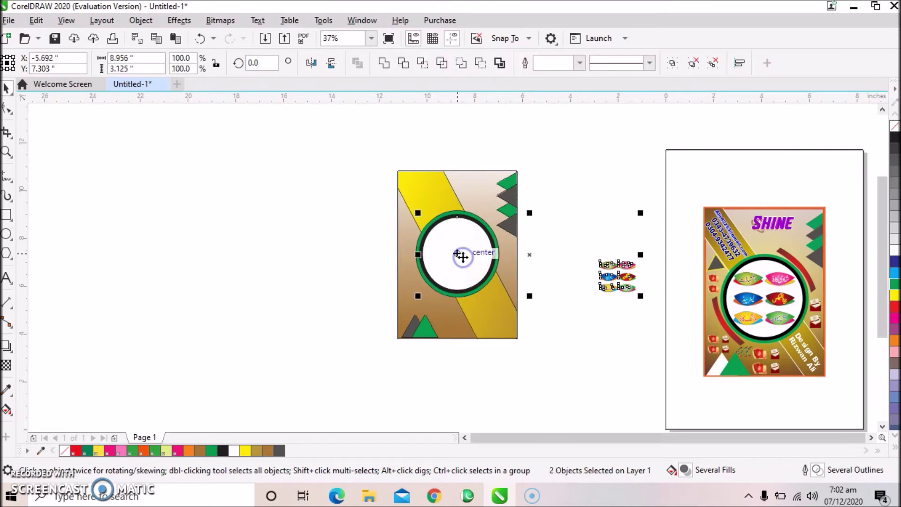
key("c")
key("e")
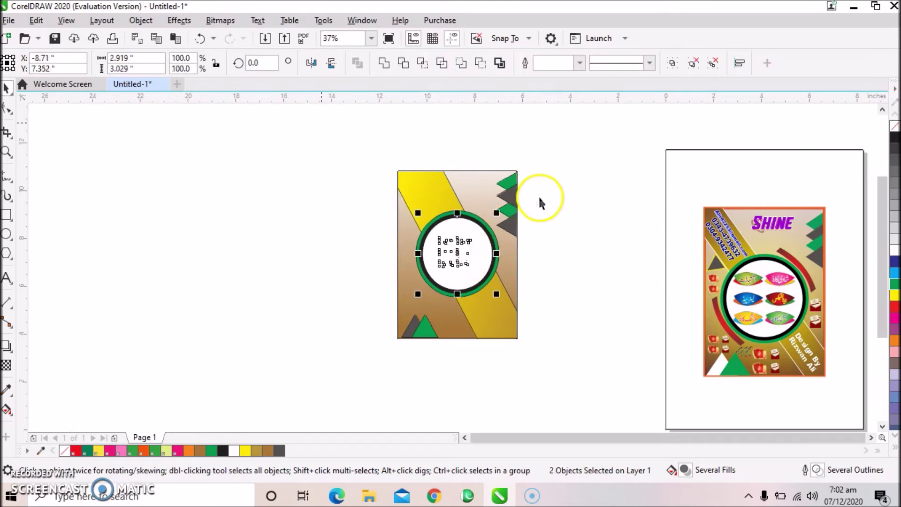
left_click(257, 150)
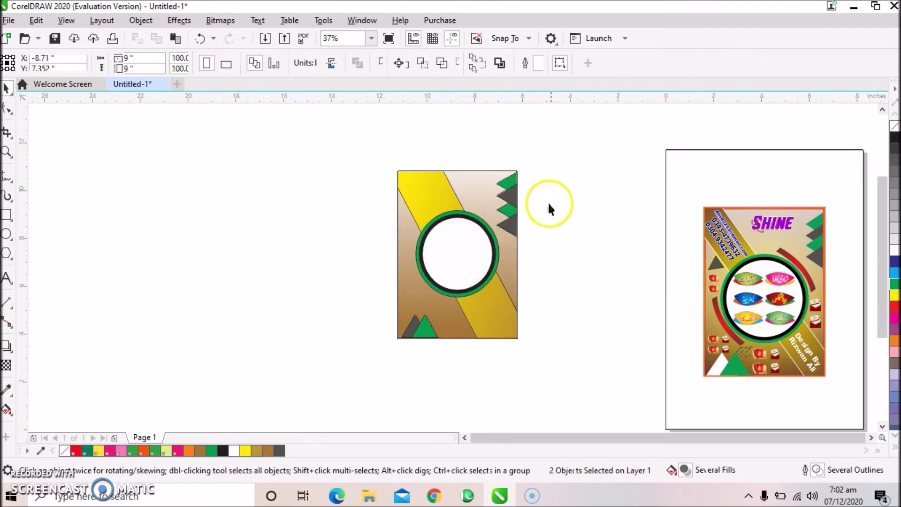
left_click(451, 265)
key("ctrl+z")
left_click(547, 221)
Bring the ellipses in front of the white circle with Order > To Front of Page.
left_click_drag(547, 208, 427, 300)
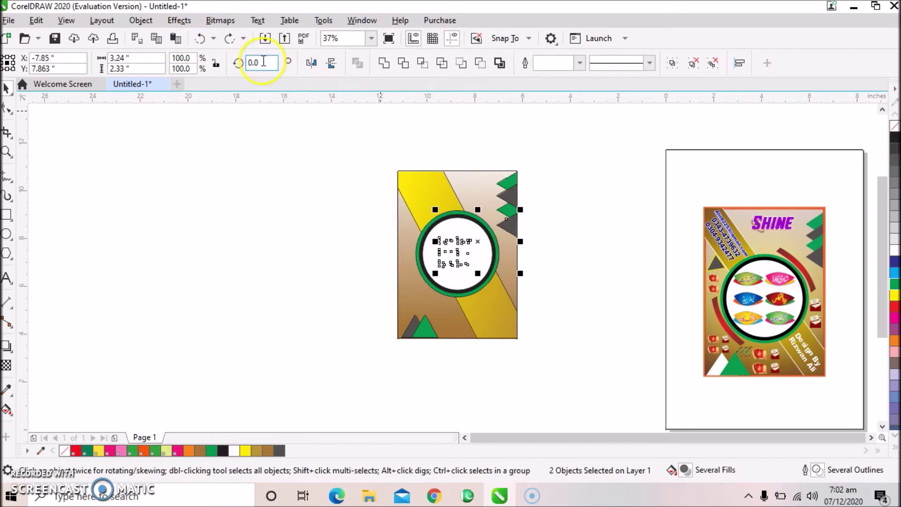
left_click(149, 22)
mouse_move(221, 202)
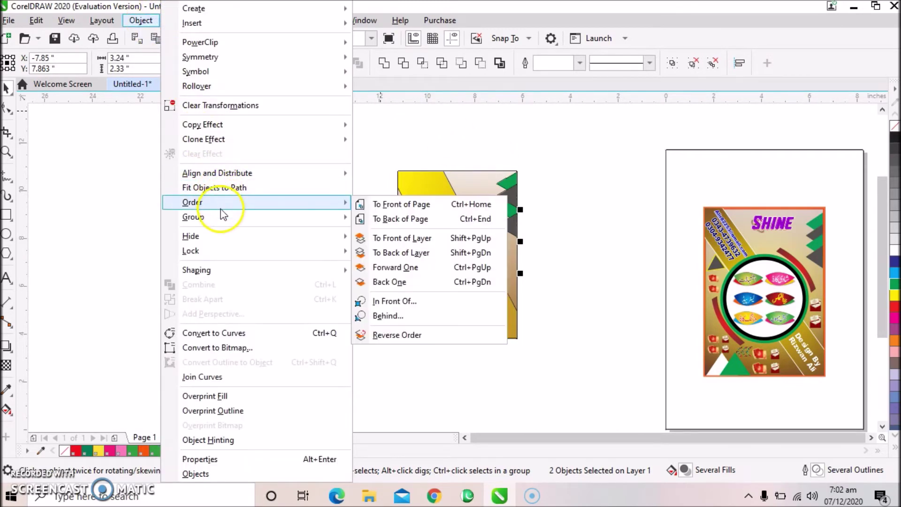
left_click(398, 209)
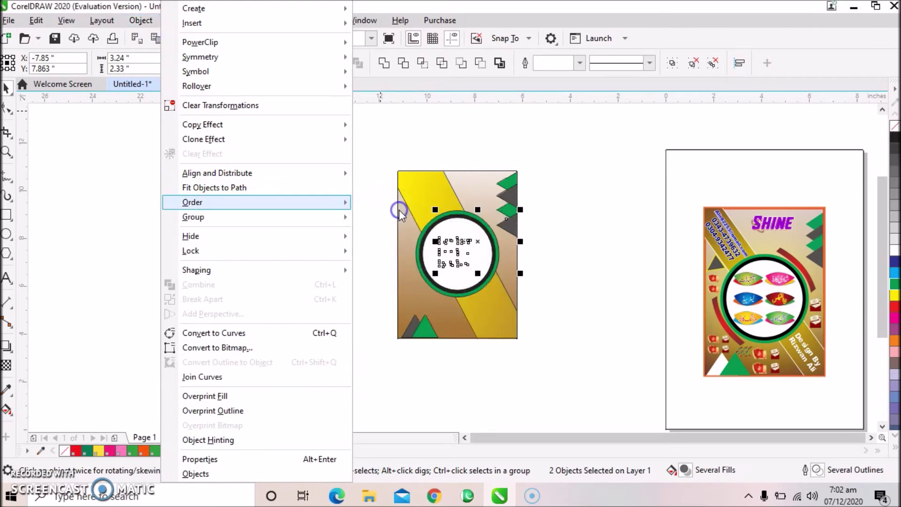
left_click(564, 249)
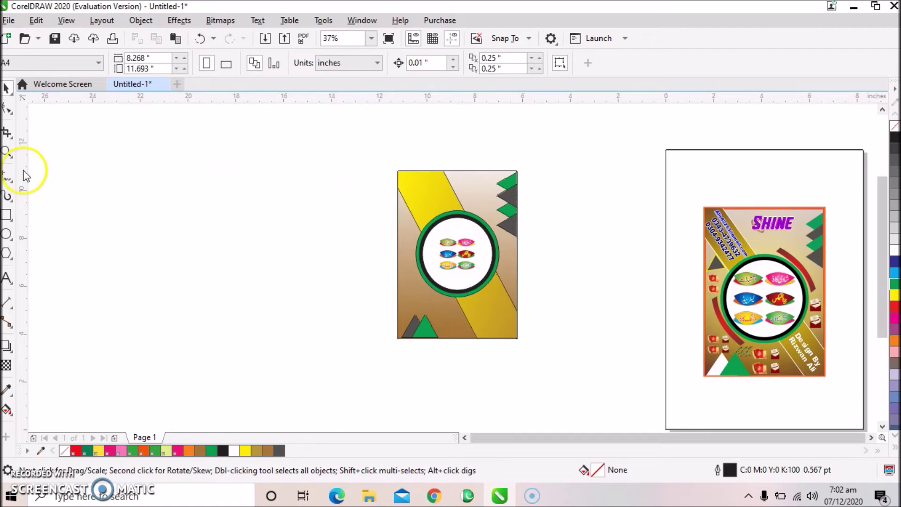
Move the purple SHINE title from the reference poster to the top of the design.
left_click(787, 230)
left_click_drag(776, 225, 477, 182)
left_click(450, 157)
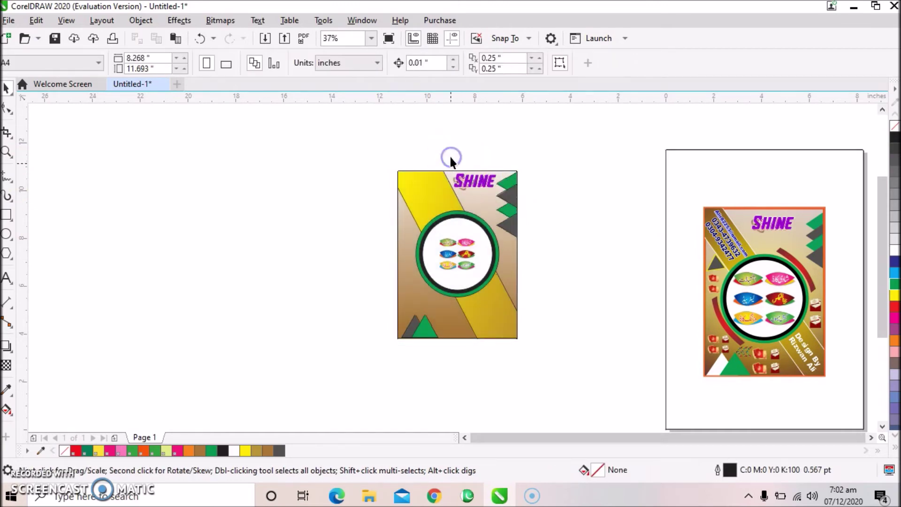
Make the right-edge triangle column narrower.
left_click_drag(539, 165, 488, 236)
left_click_drag(492, 205, 497, 204)
left_click(557, 201)
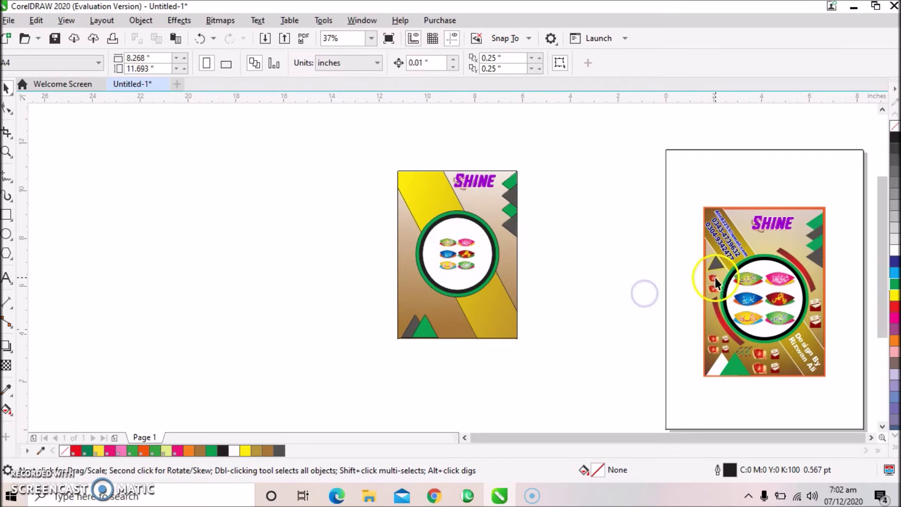
Move the small red items from the reference poster beside the circle's left edge.
left_click(675, 275)
left_click(674, 267)
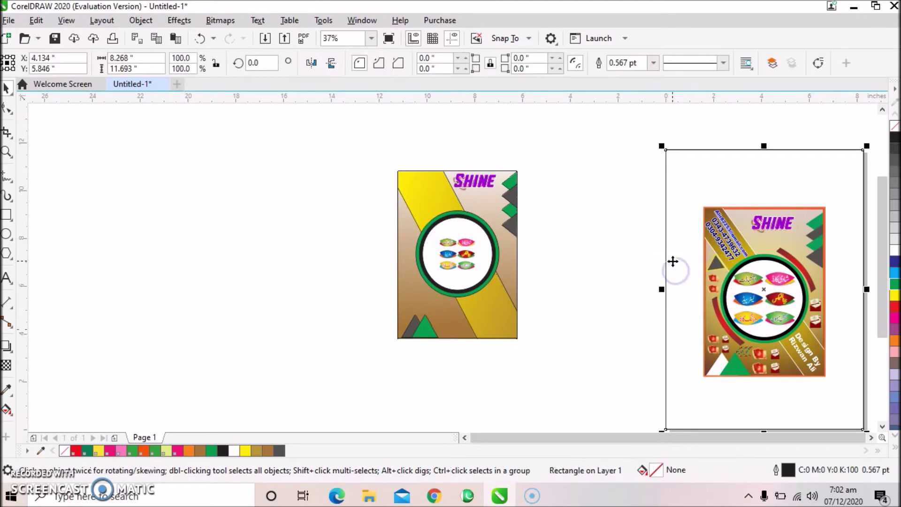
left_click(632, 243)
left_click_drag(631, 242, 716, 310)
left_click_drag(683, 272, 722, 295)
key("ctrl+z")
left_click_drag(656, 260, 413, 274)
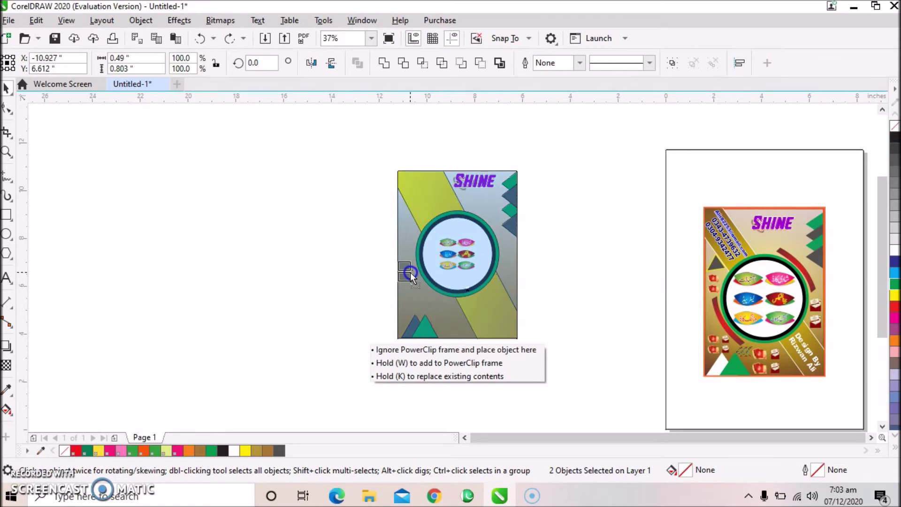
left_click_drag(412, 272, 412, 272)
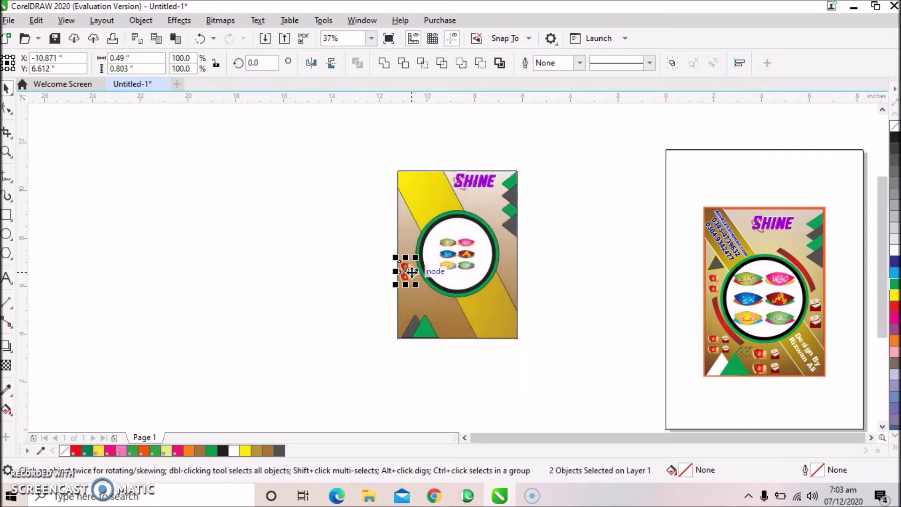
left_click_drag(830, 315, 838, 292)
key("Escape")
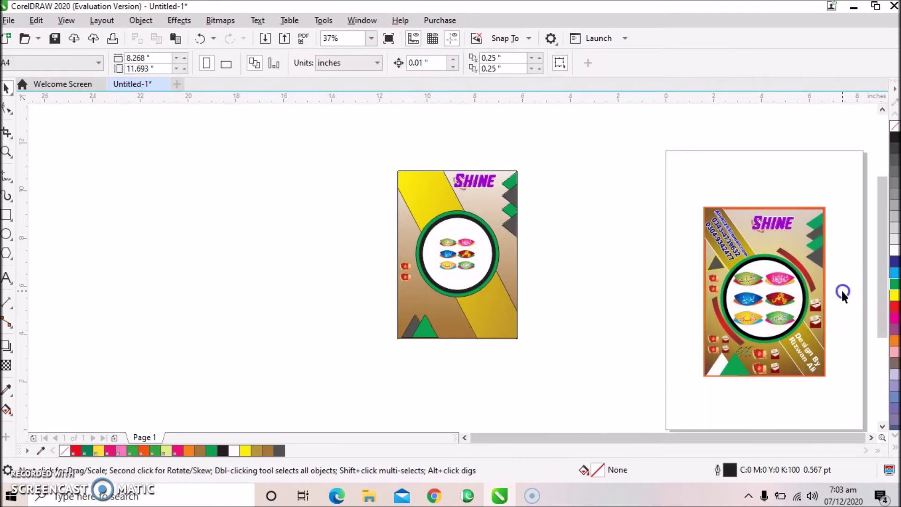
Place the red cup icons at the flyer's bottom centre.
left_click(815, 313)
left_click_drag(815, 313, 453, 319)
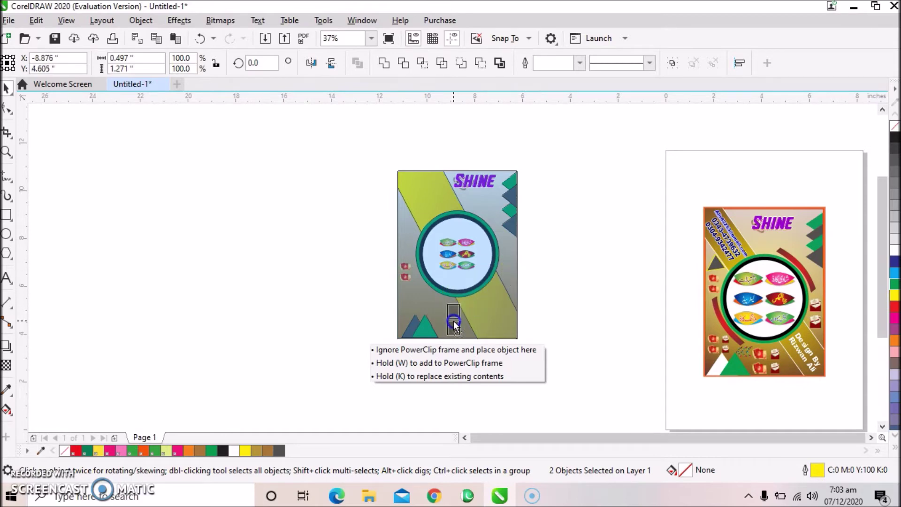
left_click_drag(454, 323, 452, 324)
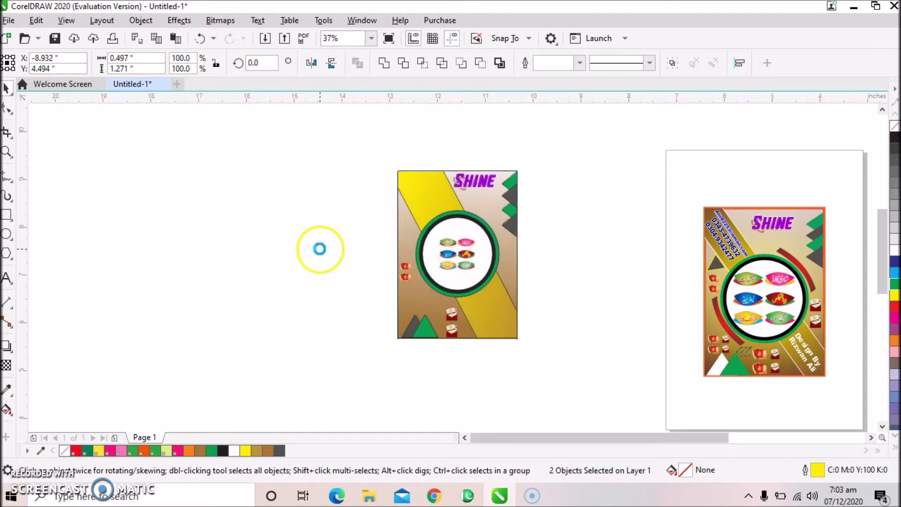
scroll(319, 247, "up", 2)
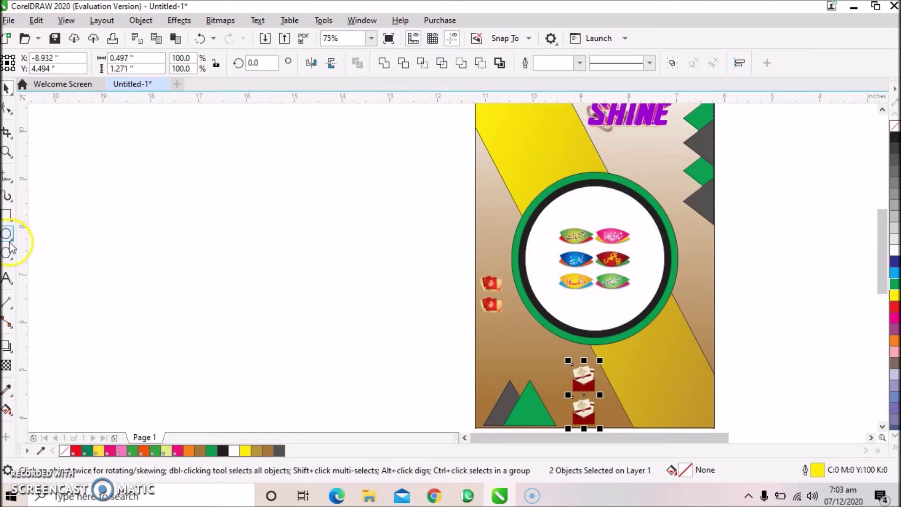
Type 'Computer' as a new text object on the blank canvas.
left_click(7, 279)
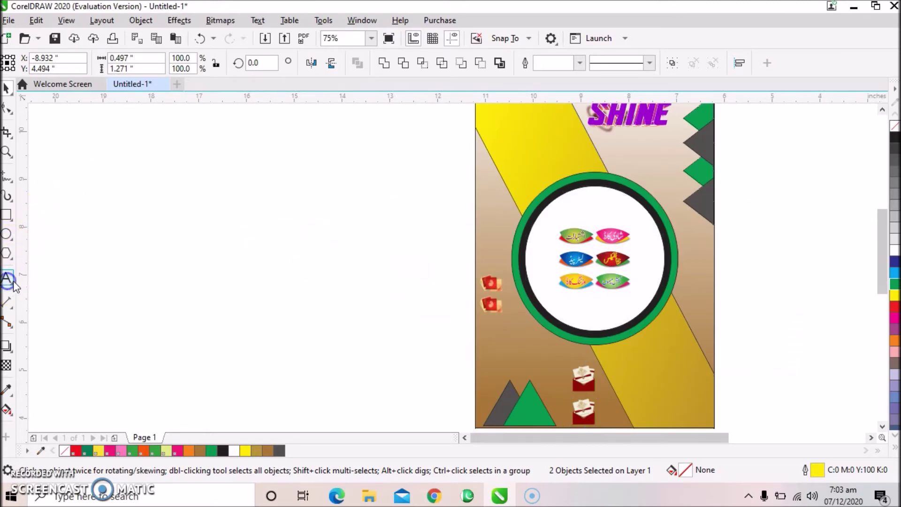
left_click(160, 276)
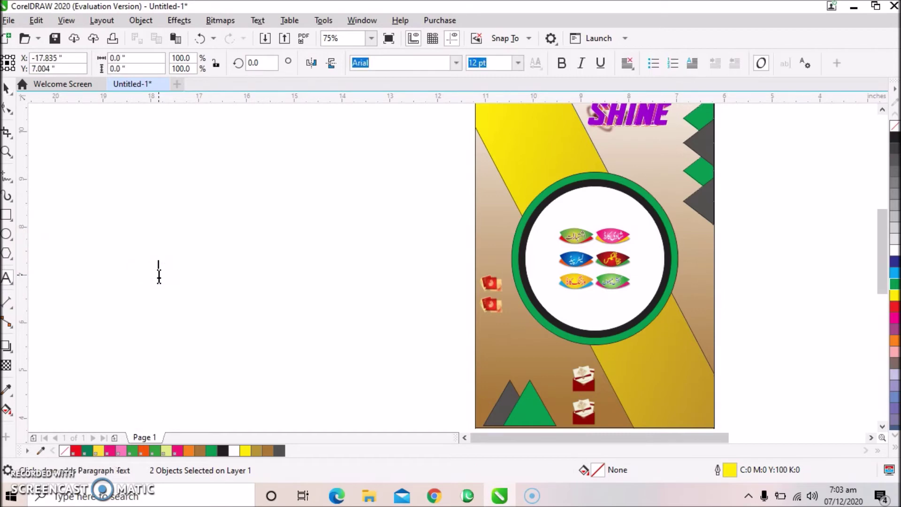
type("Computer")
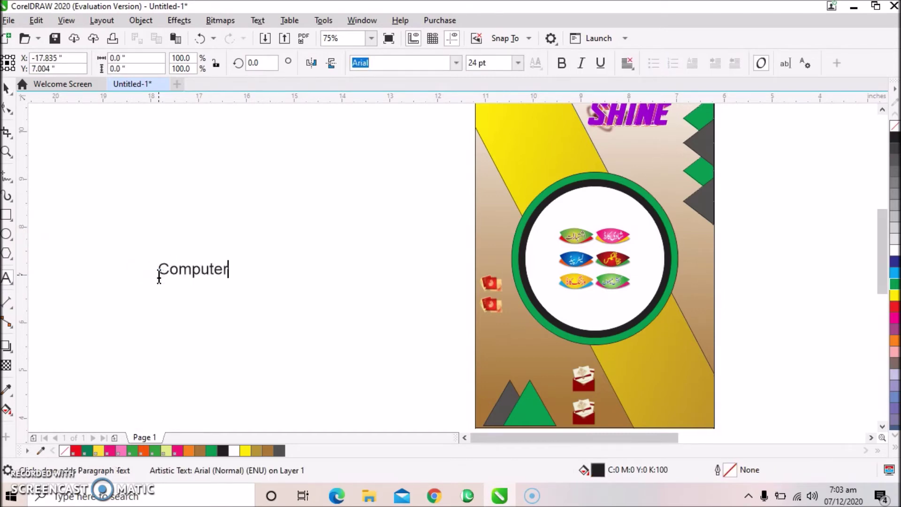
left_click(6, 88)
left_click(6, 88)
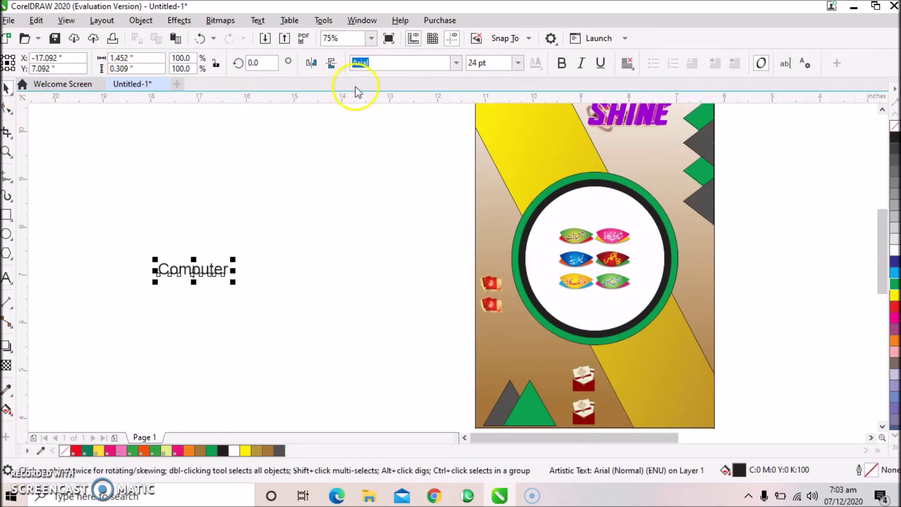
Set the text in the Aquire font and move it just below SHINE.
left_click(454, 63)
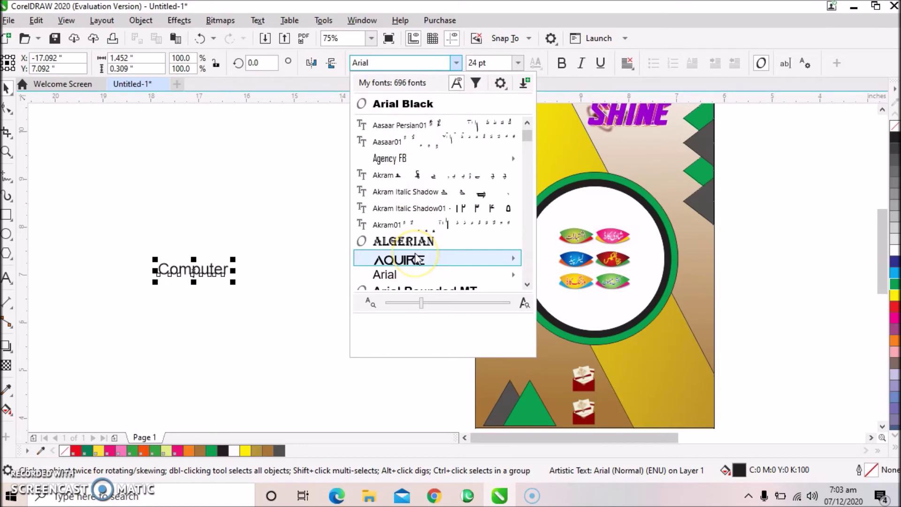
scroll(415, 257, "down", 3)
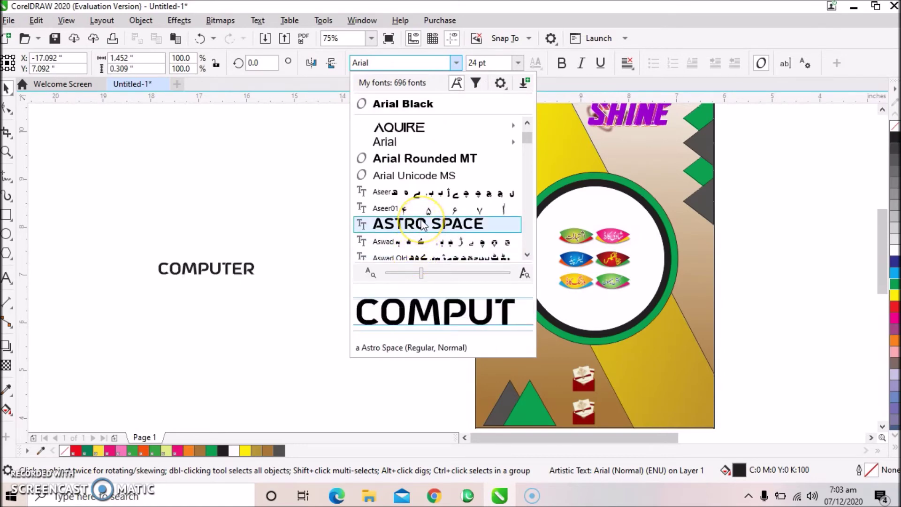
left_click(424, 133)
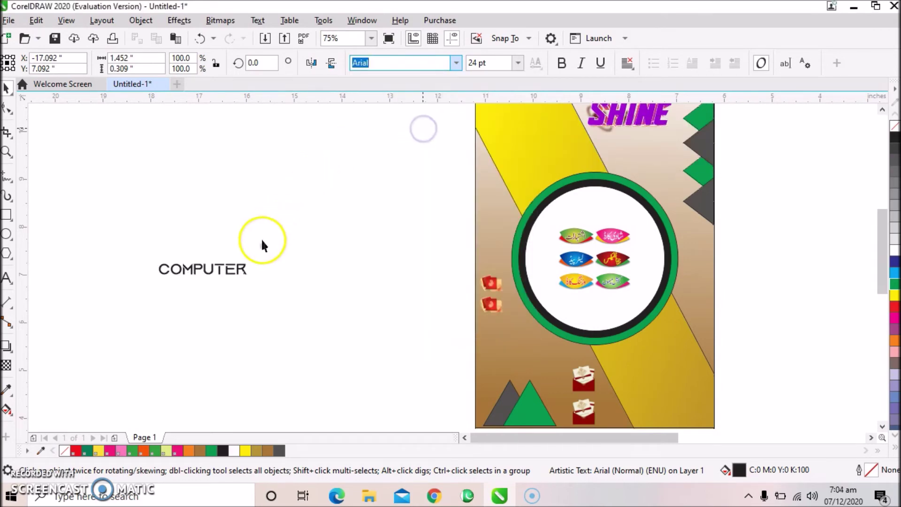
left_click(215, 269)
left_click_drag(215, 269, 650, 142)
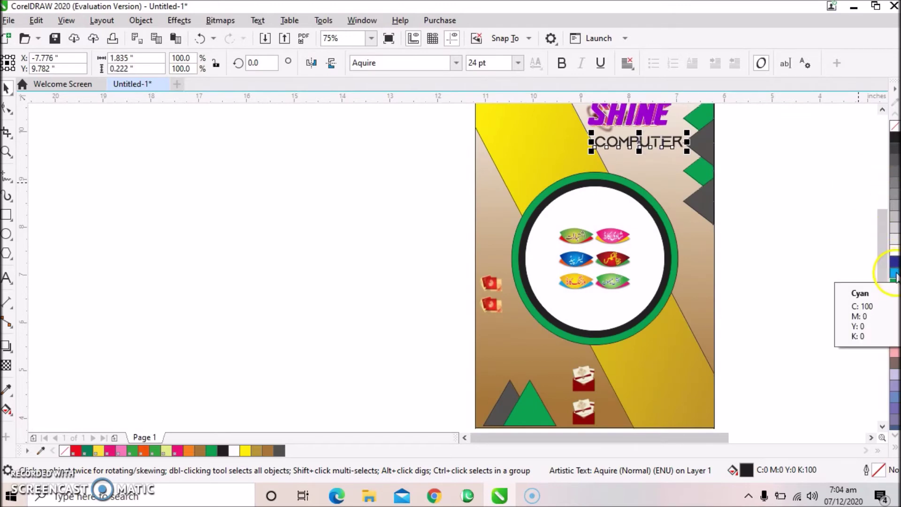
left_click(416, 168)
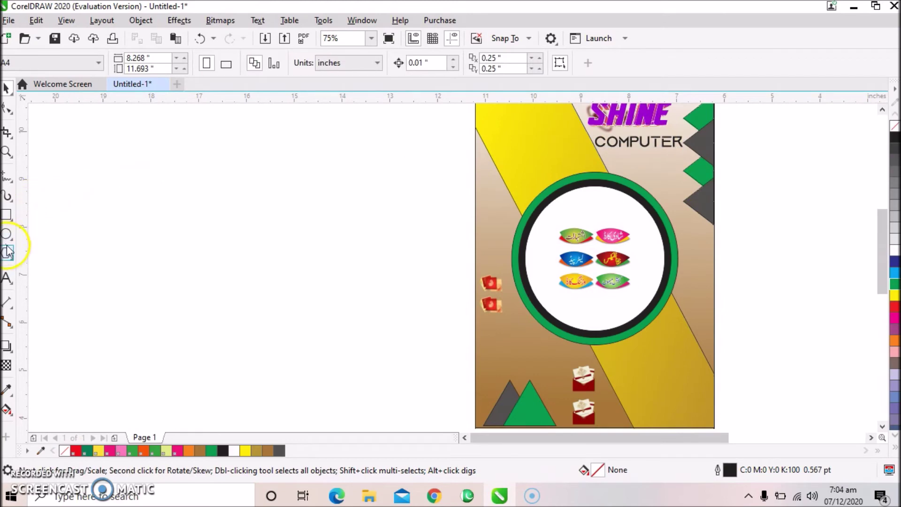
Type a two-line credit, 'Dedign By' followed by the designer's name, on the canvas.
left_click(7, 277)
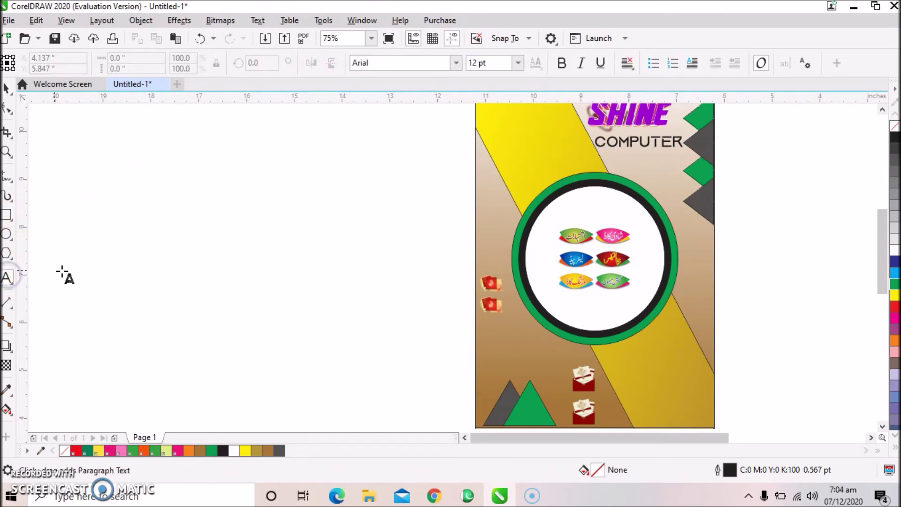
left_click(149, 266)
type("Dis")
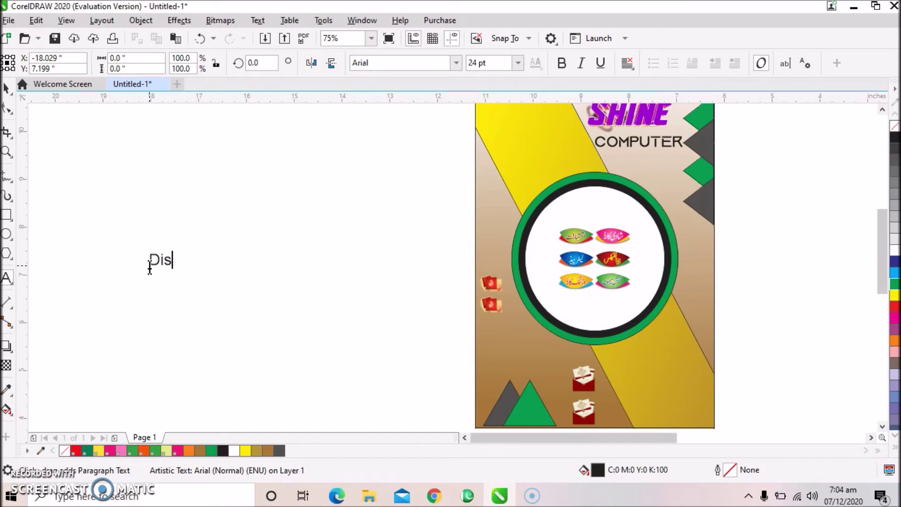
key("BackSpace")
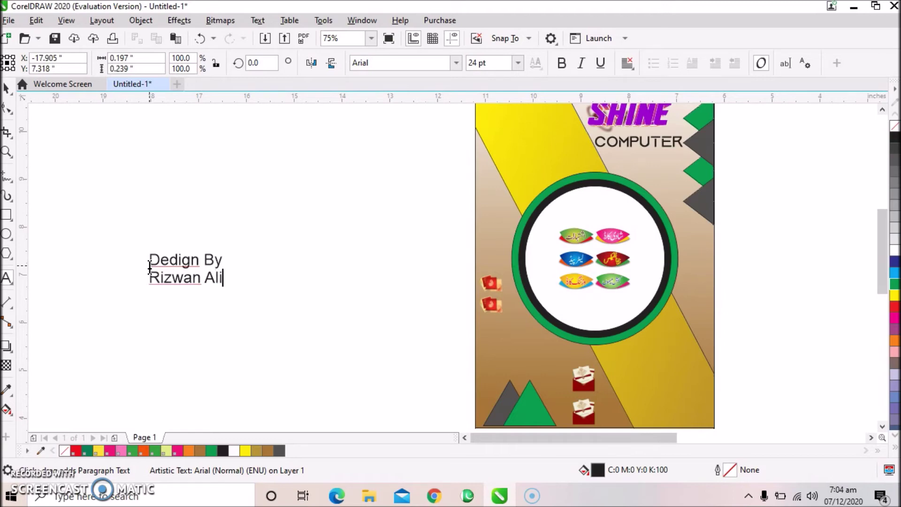
key("ctrl+space")
Set the credit text in Arial Black.
left_click(8, 88)
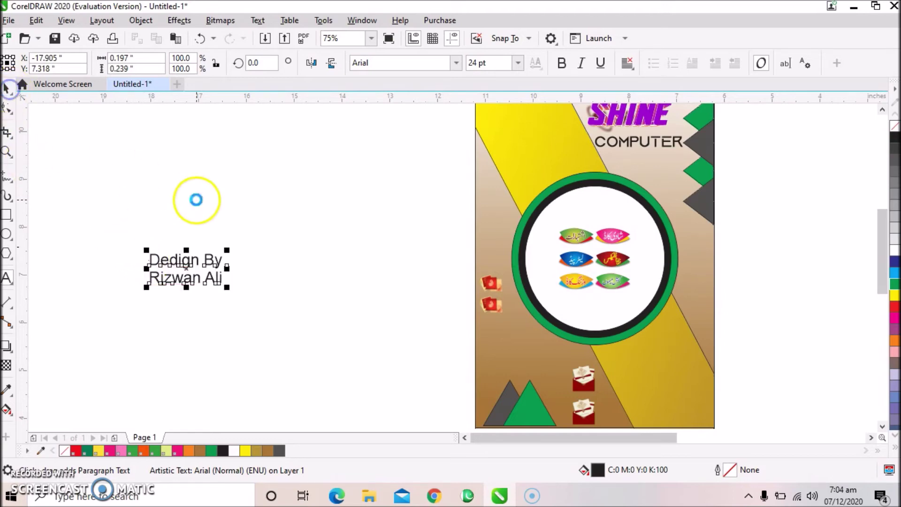
left_click(457, 64)
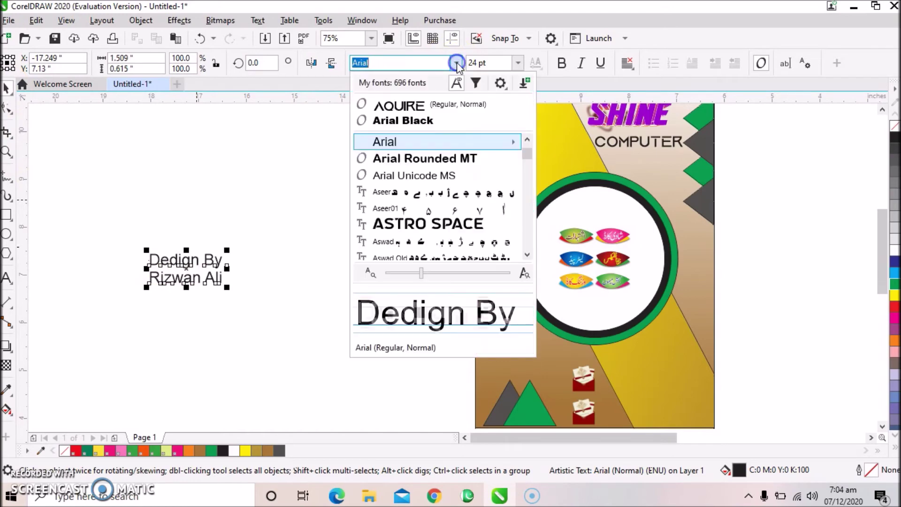
left_click(419, 122)
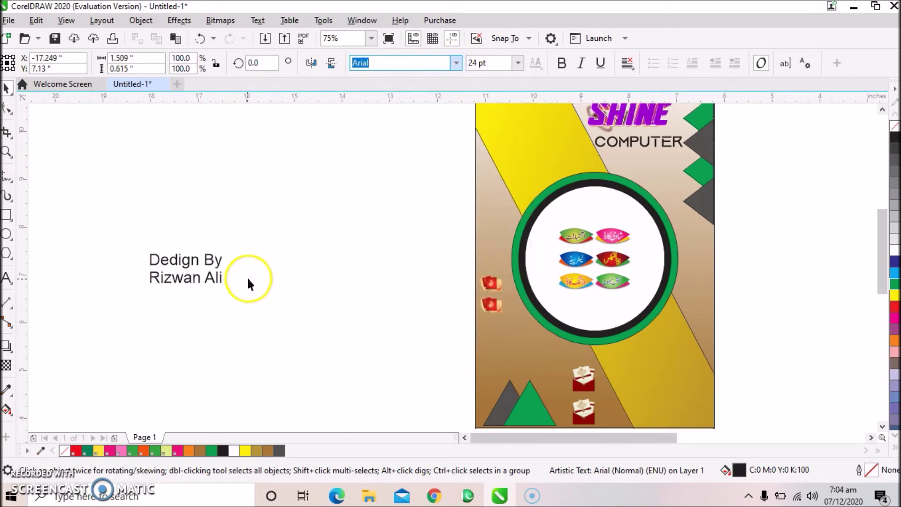
left_click(247, 224)
left_click(229, 287)
scroll(229, 287, "down", 3)
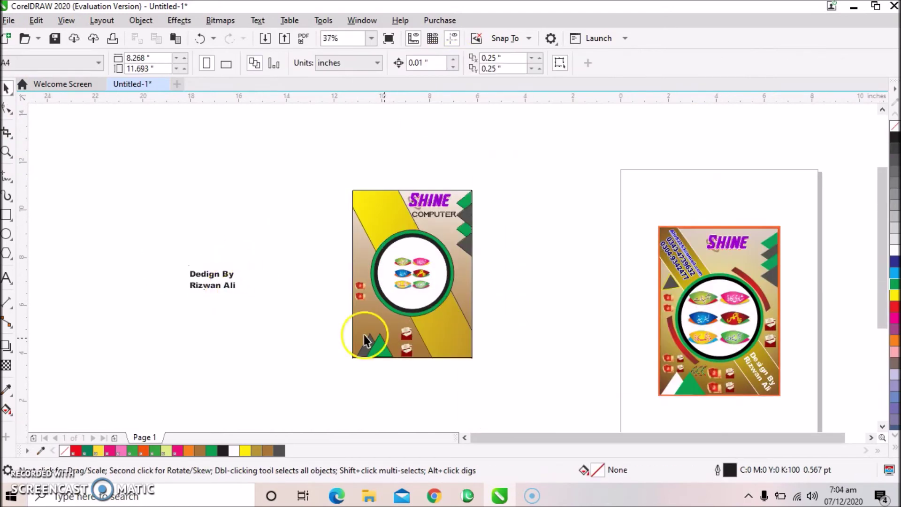
Rotate the credit text diagonally and move it onto the yellow band.
left_click(217, 274)
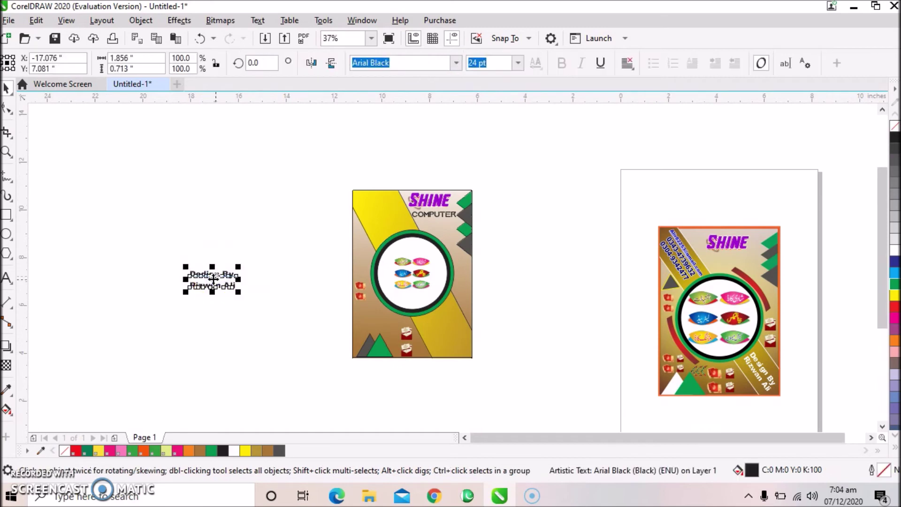
left_click(214, 278)
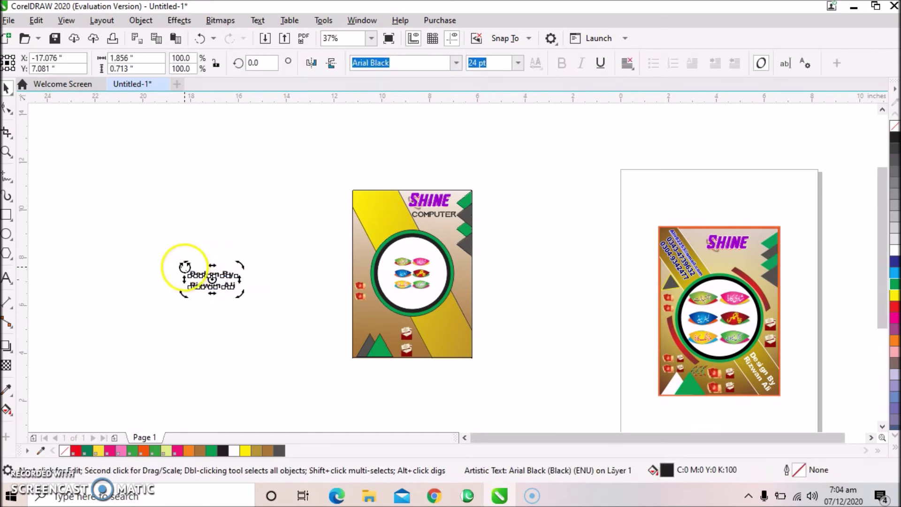
left_click_drag(185, 255, 202, 238)
left_click(201, 238)
left_click_drag(211, 272, 444, 322)
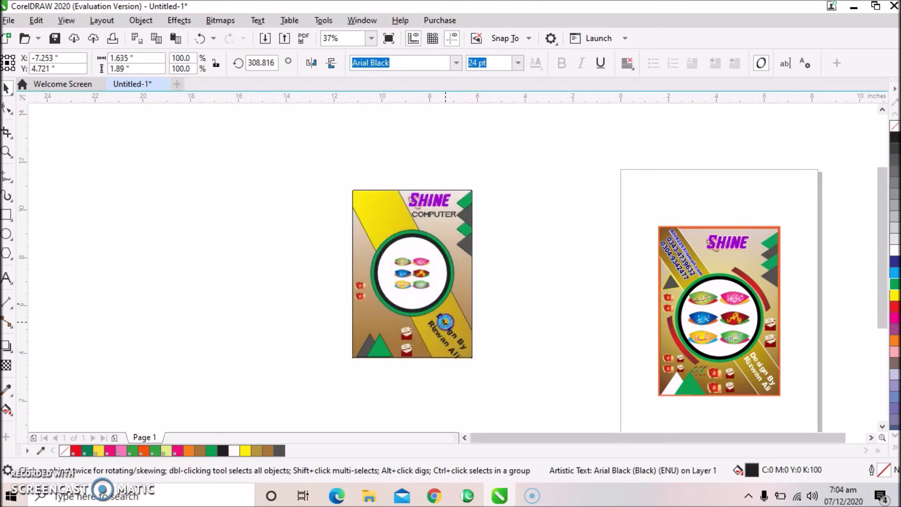
scroll(445, 322, "up", 4)
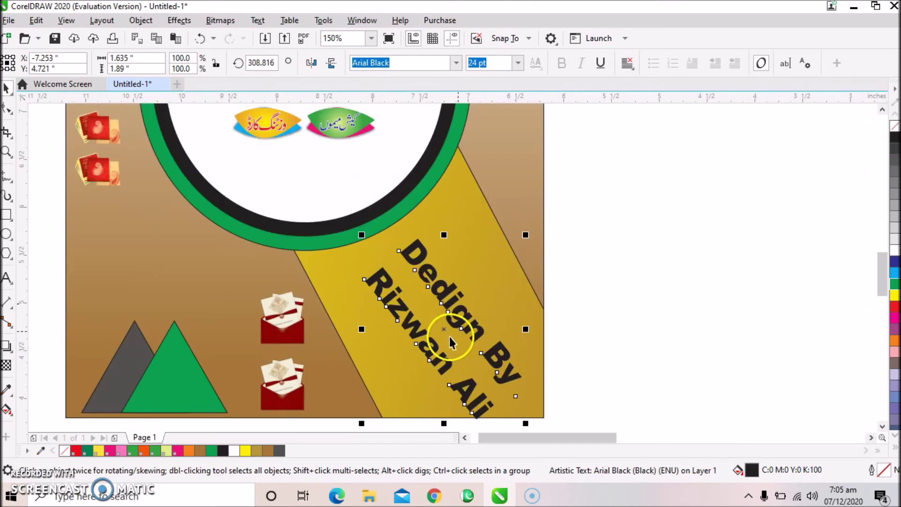
Match the credit's angle to the yellow band, raise it slightly and colour it white.
left_click(406, 257)
left_click_drag(361, 227, 367, 219)
left_click(440, 277)
left_click_drag(448, 296, 446, 277)
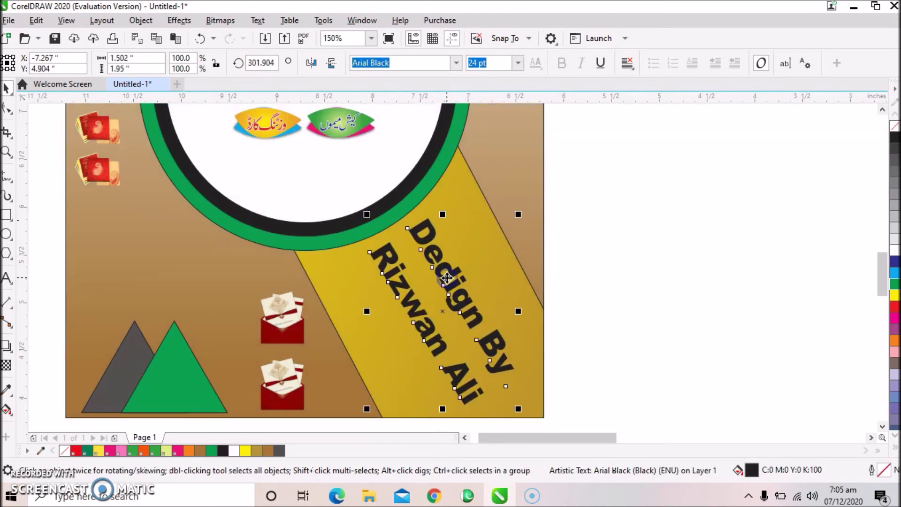
left_click(893, 249)
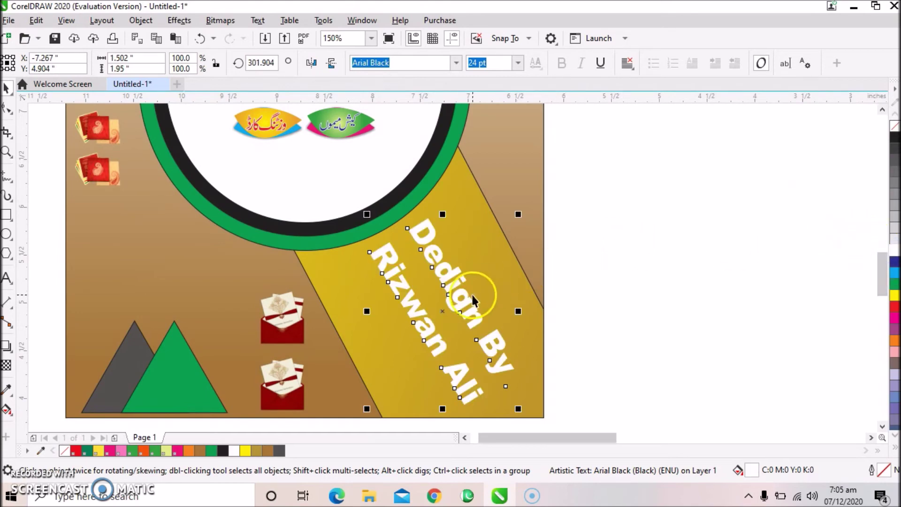
left_click_drag(444, 311, 436, 314)
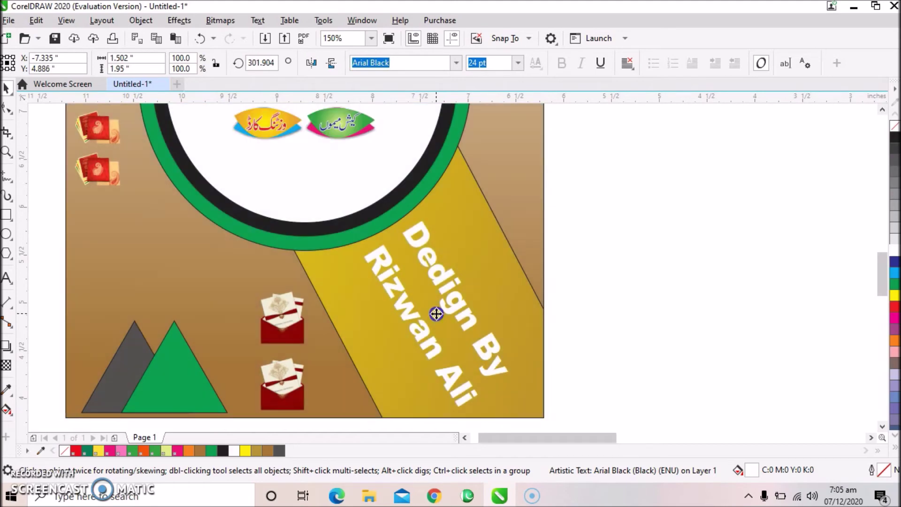
scroll(443, 227, "down", 2)
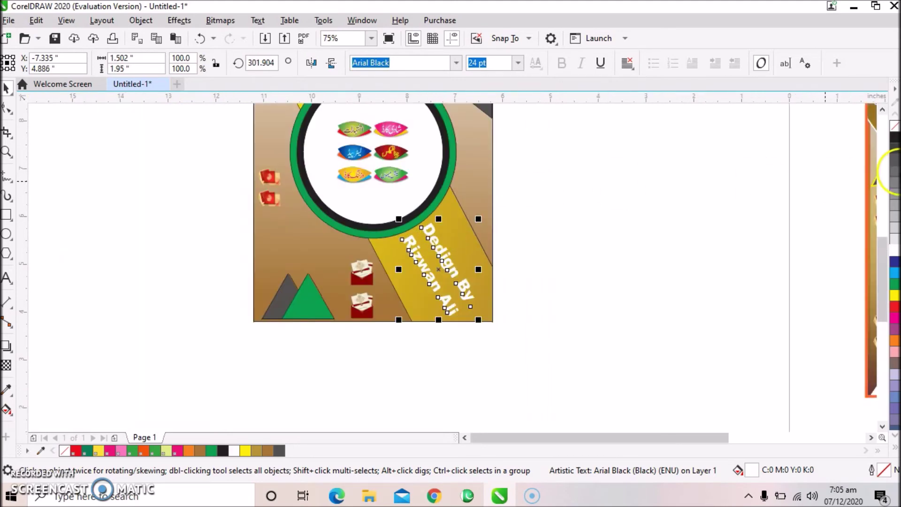
left_click(882, 110)
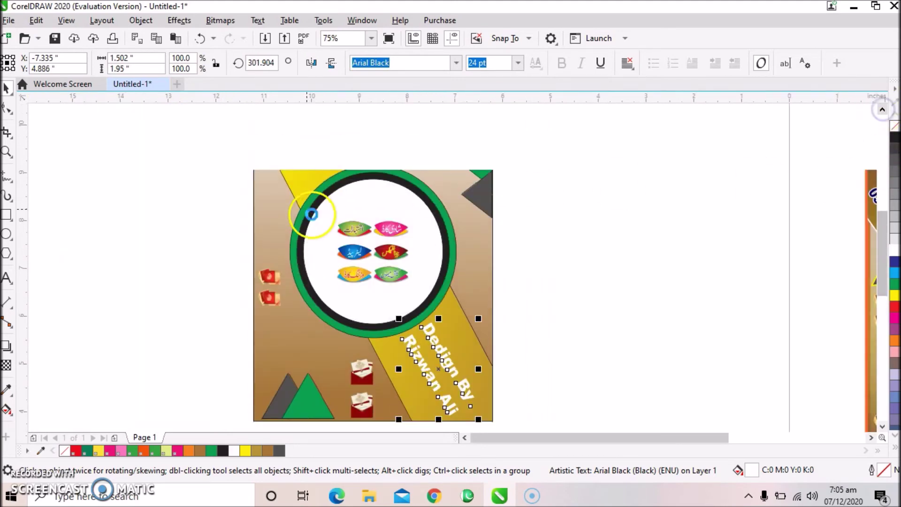
left_click(353, 230)
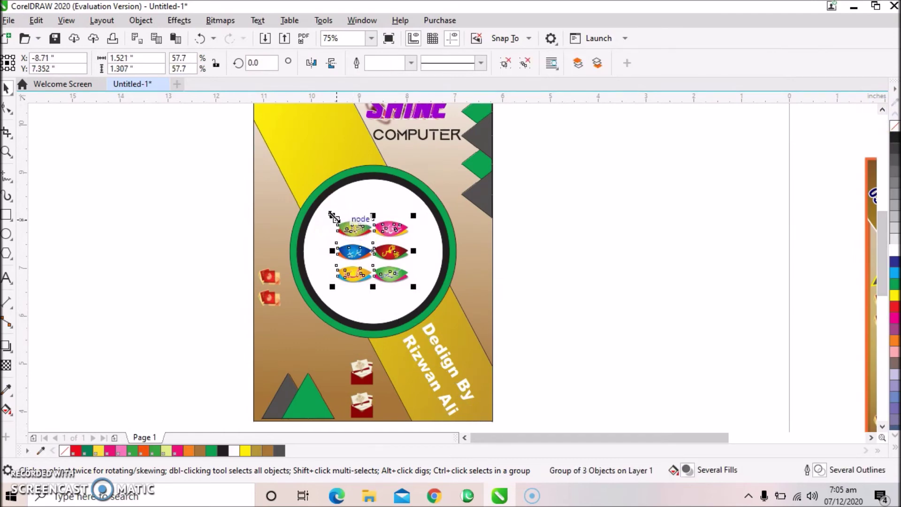
Enlarge the circle's icon group to 82.6% and start a text entry left of the page.
left_click_drag(333, 217, 318, 182)
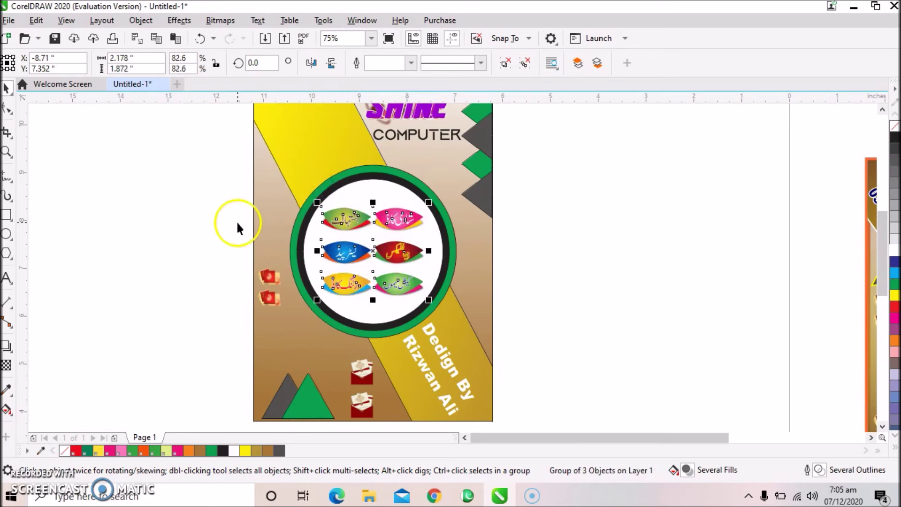
left_click(7, 215)
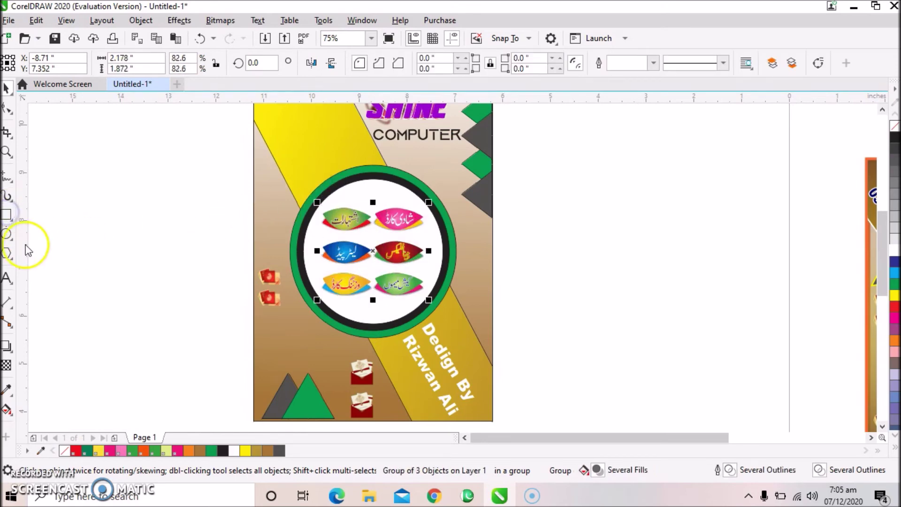
left_click(90, 267)
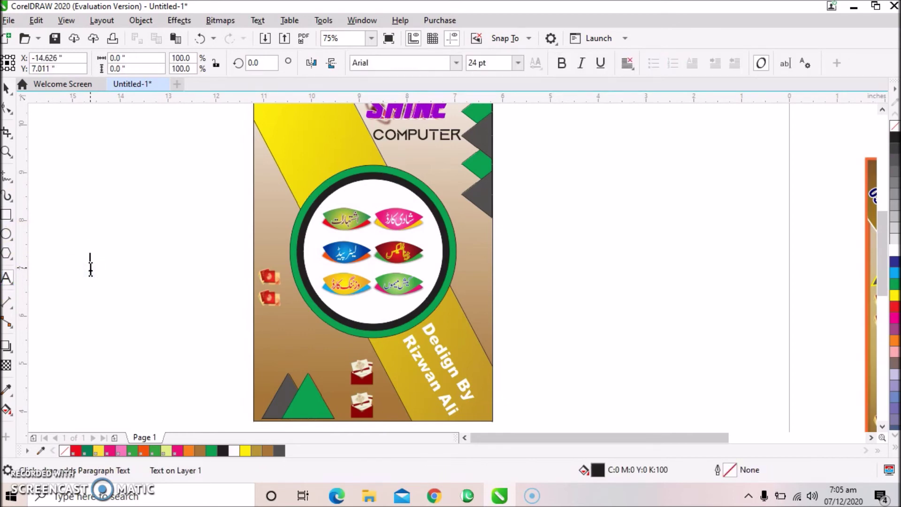
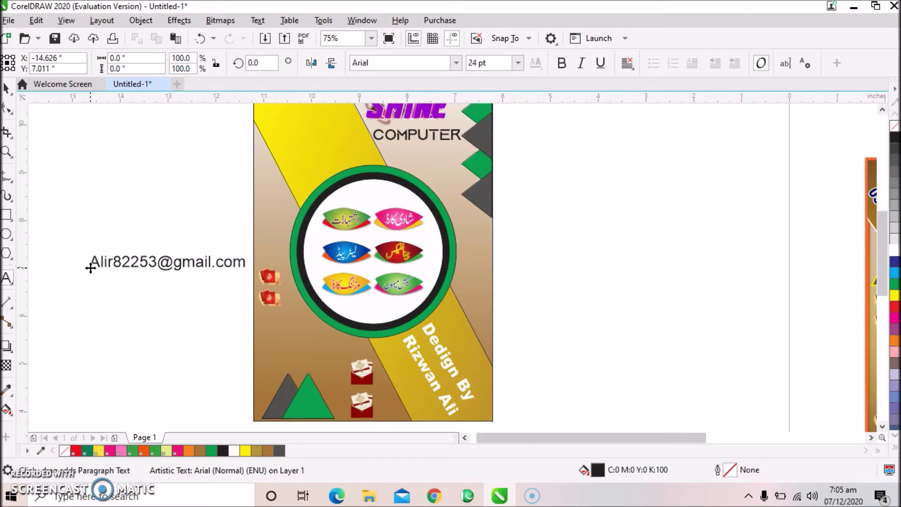
Type the contact e-mail address with the phone number on a second line below it.
left_click(91, 268)
key("Return")
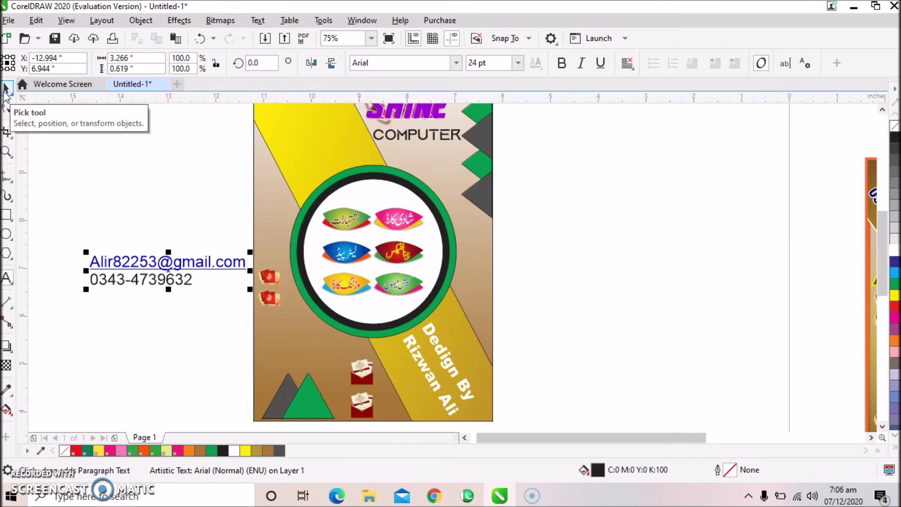
left_click(7, 89)
left_click(80, 151)
left_click(162, 281)
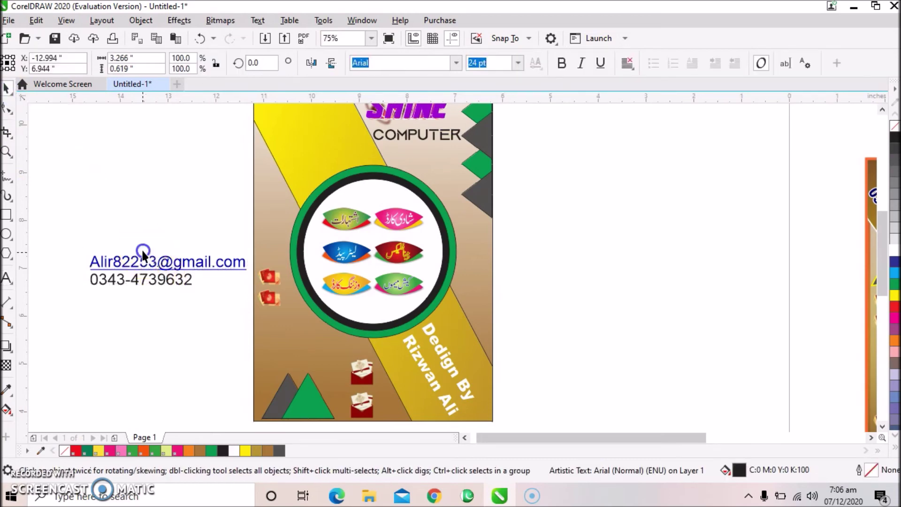
Set the phone number to Arial Black and centre it under the e-mail line.
left_click(150, 280)
left_click(150, 280)
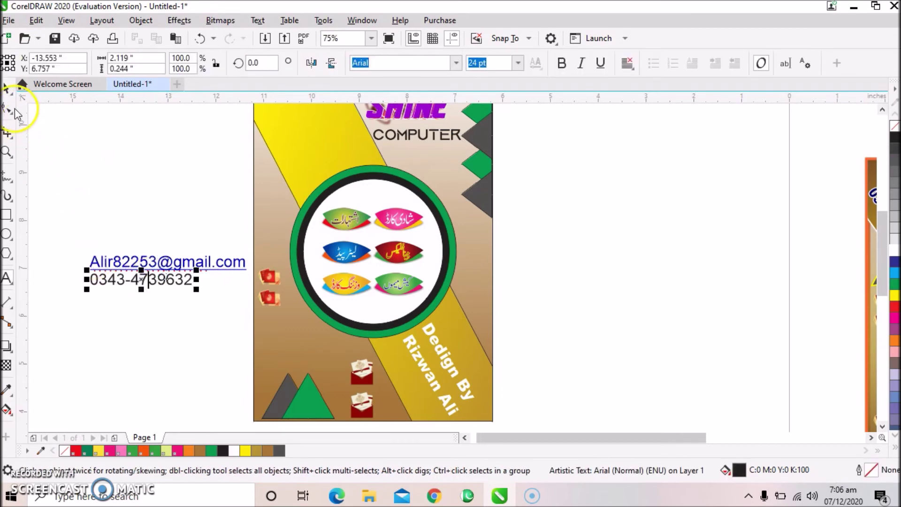
left_click(454, 64)
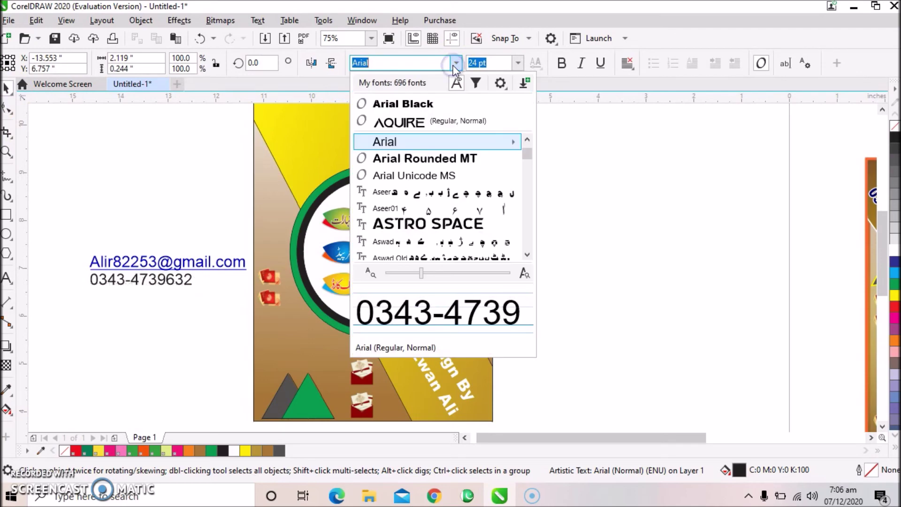
left_click(434, 106)
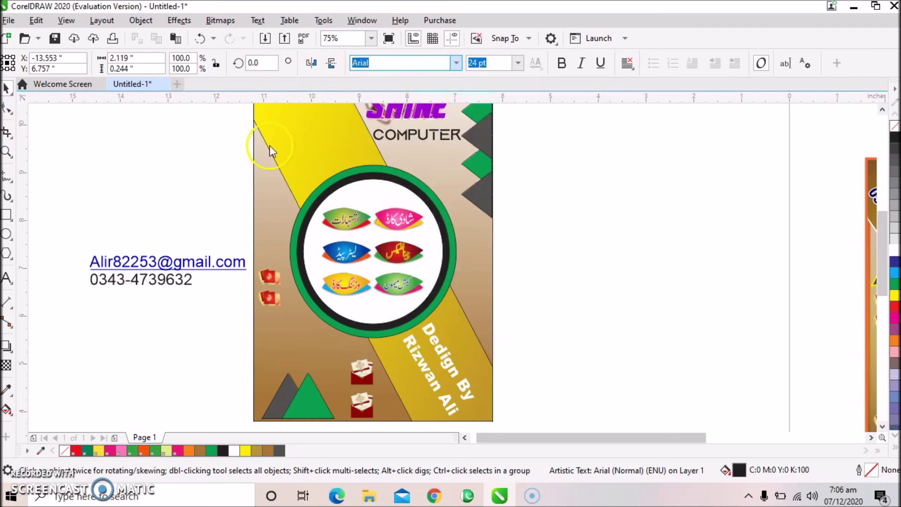
left_click(133, 216)
left_click(178, 290)
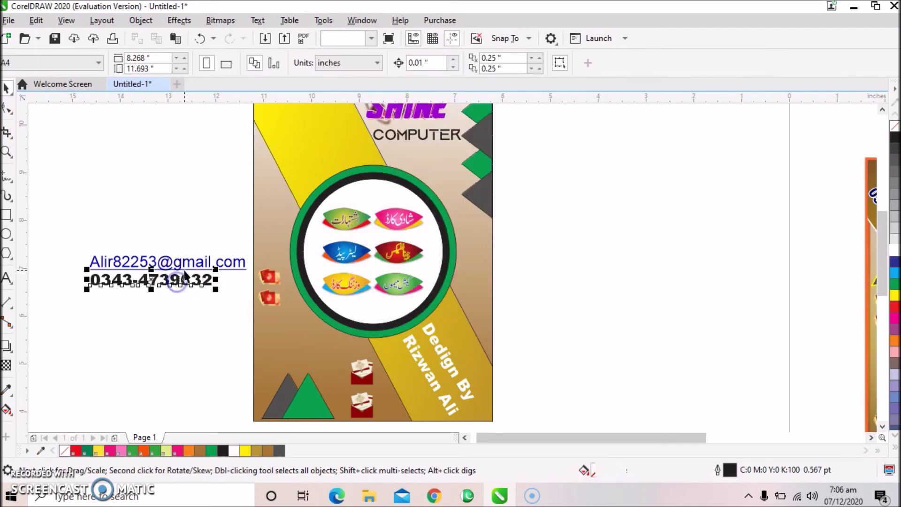
left_click(184, 264, "shift")
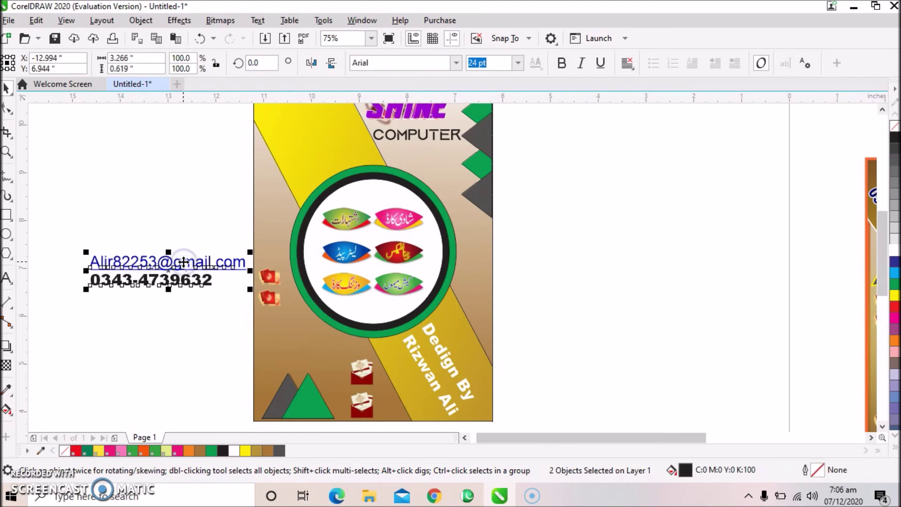
key("c")
Stretch the phone number taller, then group it with the e-mail text.
left_click(63, 213)
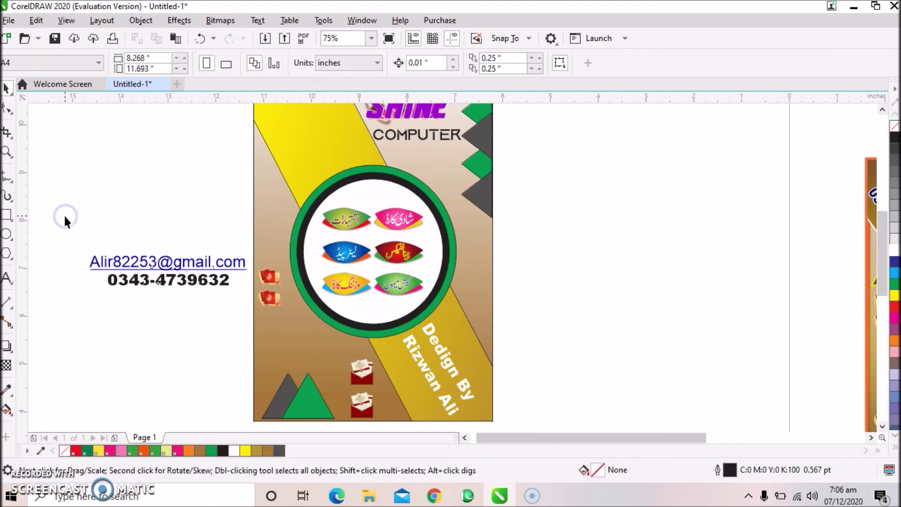
left_click(165, 284)
left_click_drag(167, 288, 167, 296)
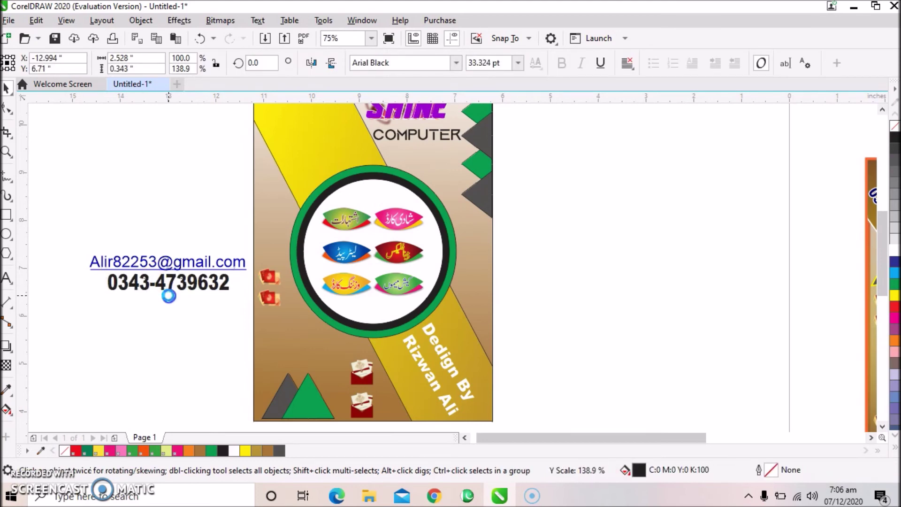
left_click_drag(76, 237, 252, 314)
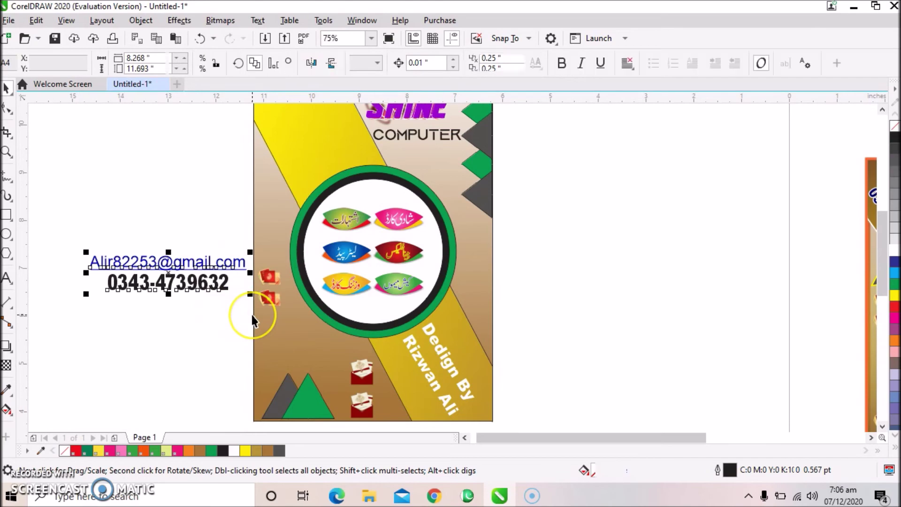
key("ctrl+g")
scroll(252, 314, "down", 1)
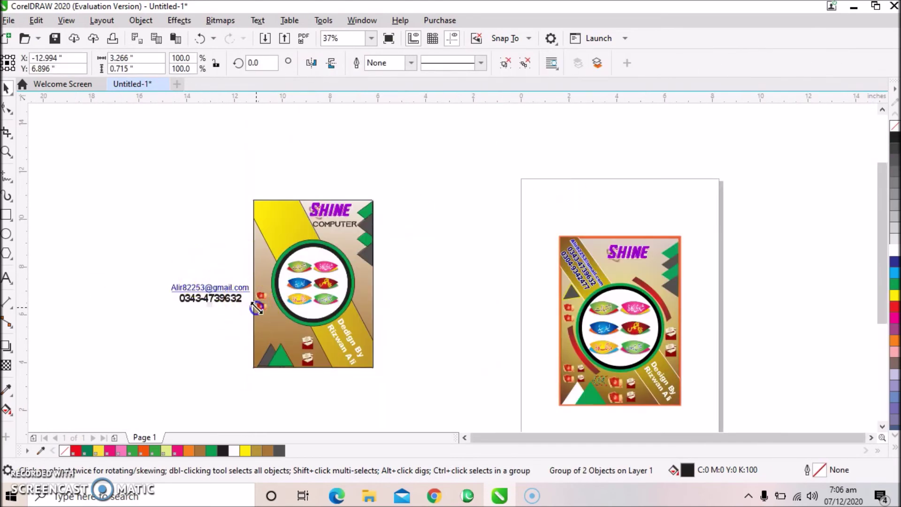
Scale the contact text group down to about 34% and place it on the yellow band's top-left.
left_click(244, 300)
left_click(244, 298)
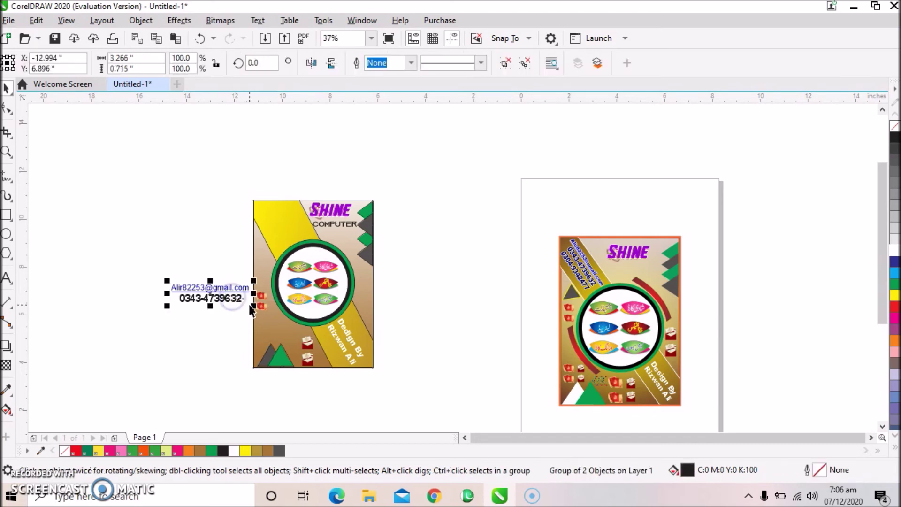
left_click(244, 297)
left_click(235, 292)
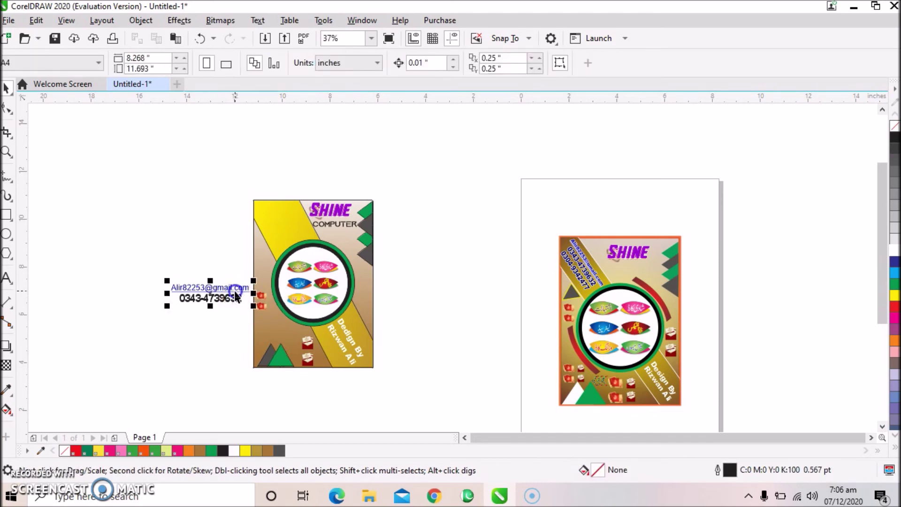
left_click_drag(253, 305, 283, 217)
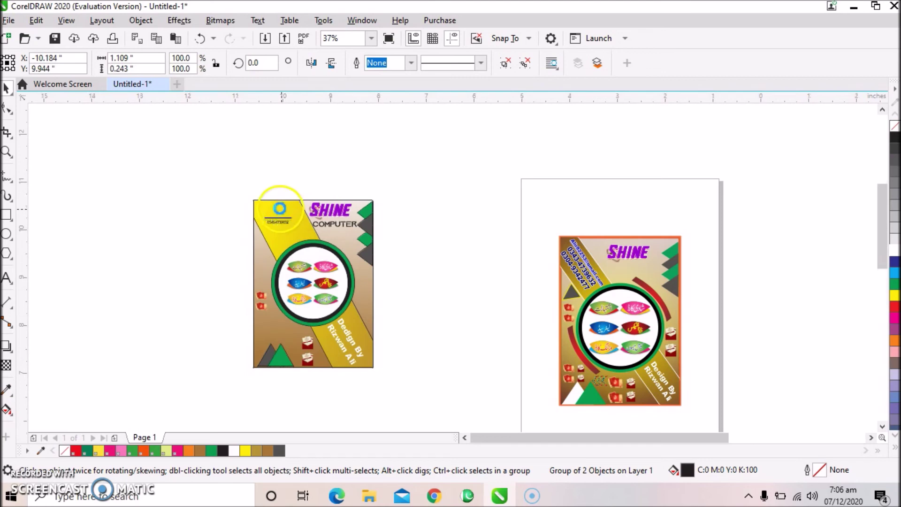
scroll(249, 206, "up", 5)
Rotate the contact group to about 306.6° so it runs diagonally along the yellow band.
scroll(223, 208, "up", 2)
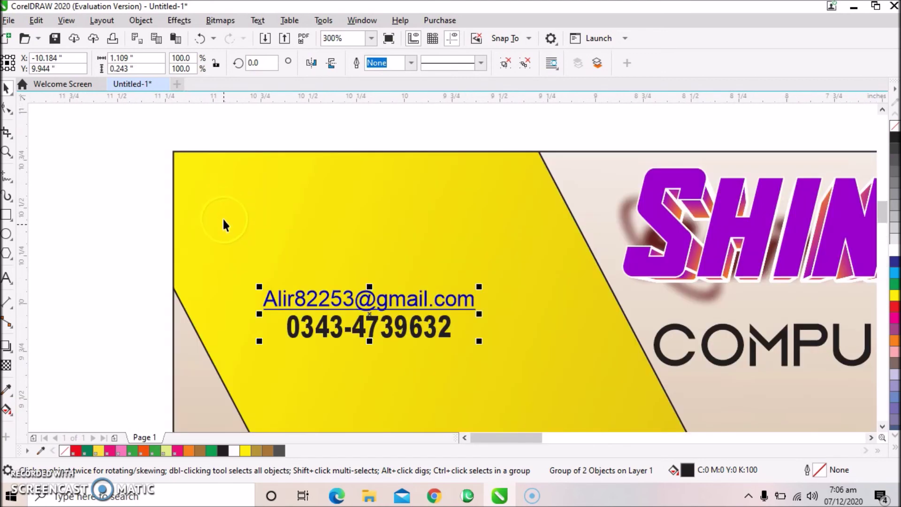
left_click(368, 301)
left_click_drag(260, 282, 328, 199)
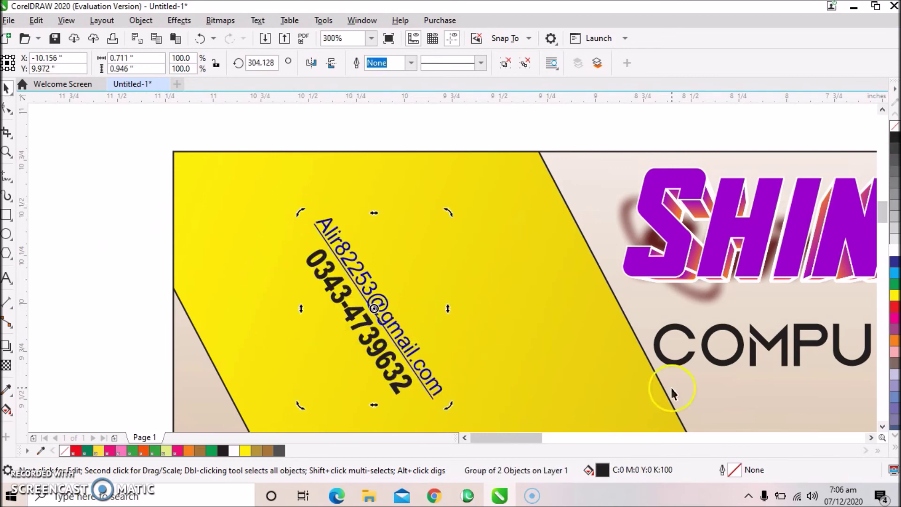
left_click(882, 426)
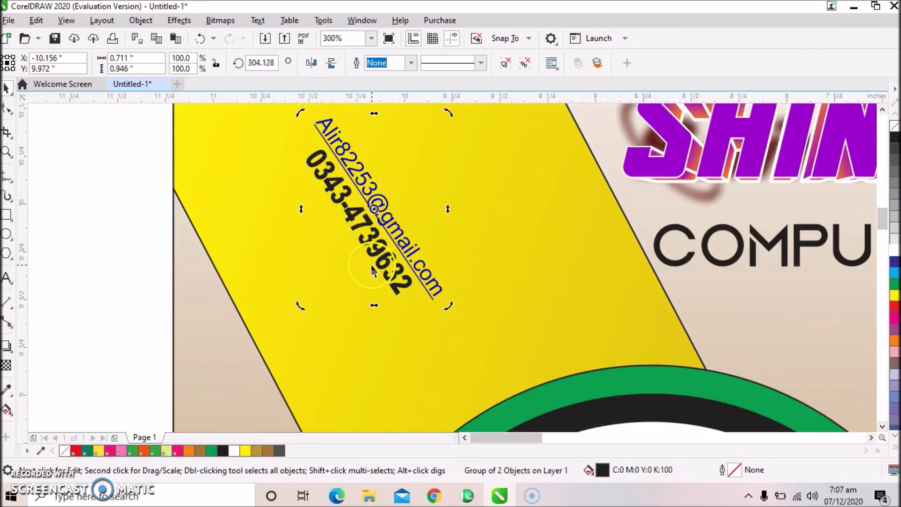
Enlarge the rotated contact group to fill the band and colour the phone number white.
left_click(403, 247)
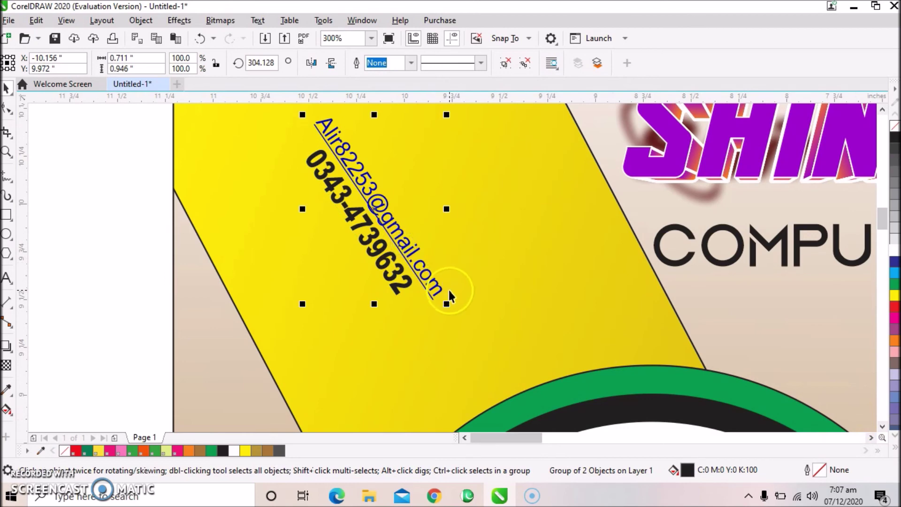
left_click_drag(449, 304, 579, 386)
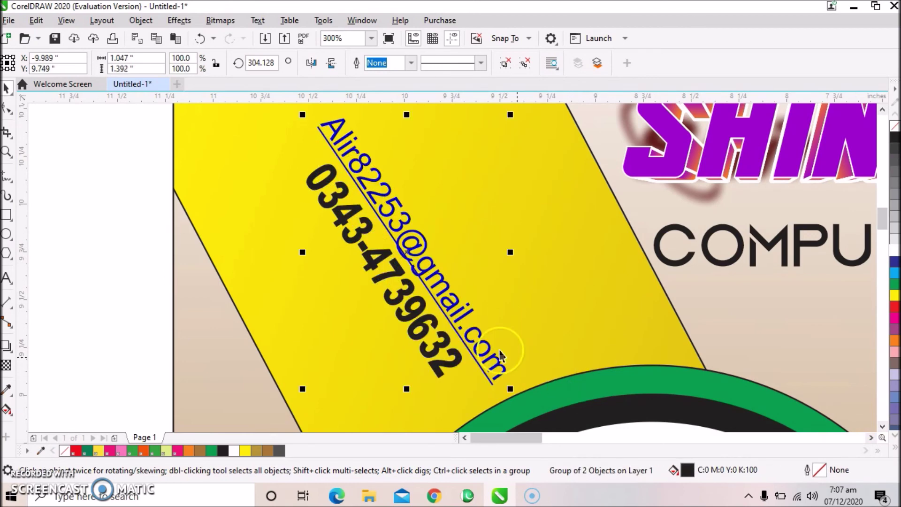
left_click(883, 111)
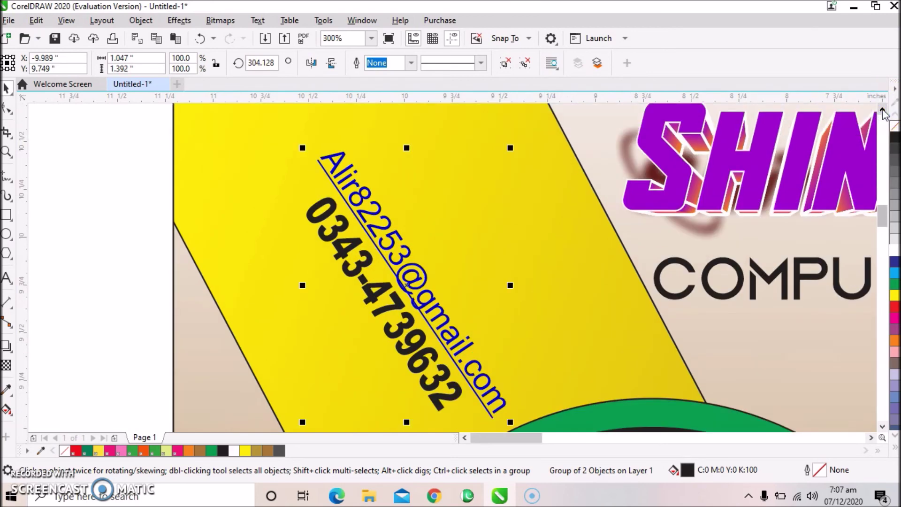
left_click(883, 112)
left_click(883, 112)
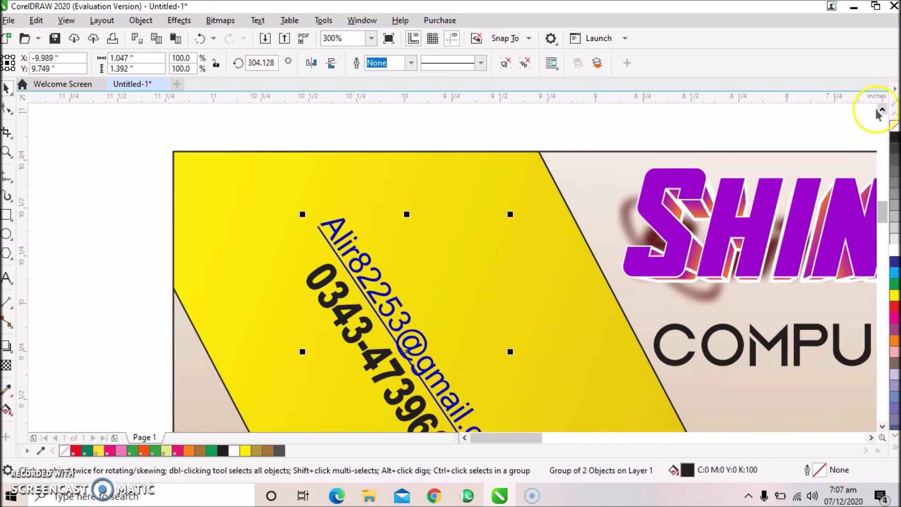
left_click_drag(291, 212, 232, 169)
left_click_drag(269, 328, 246, 337)
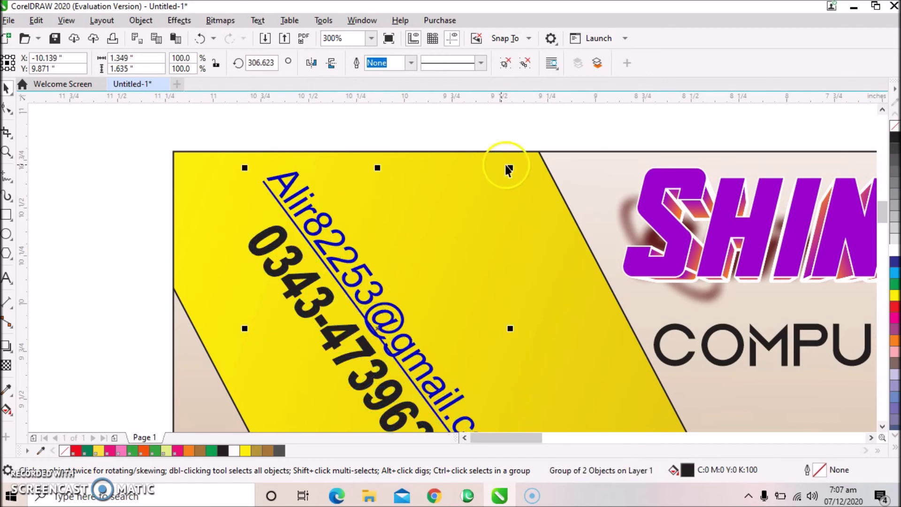
left_click_drag(510, 168, 525, 153)
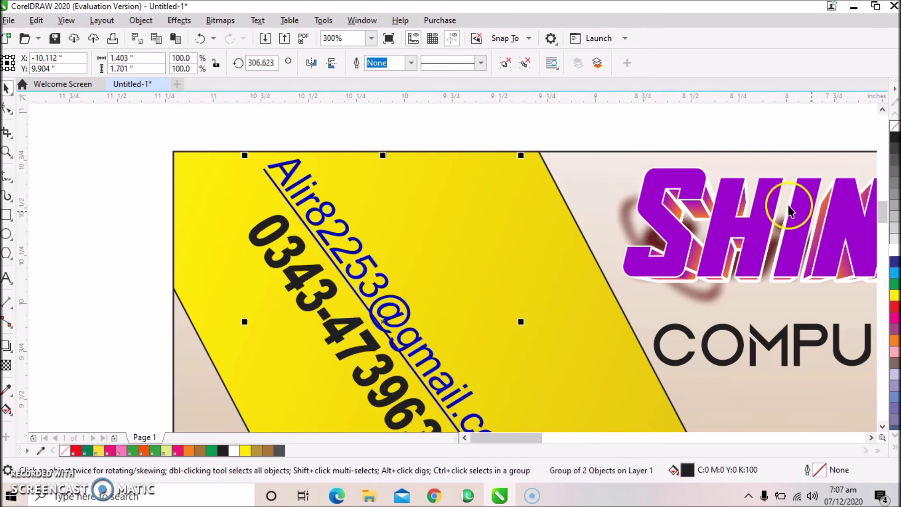
left_click(892, 252)
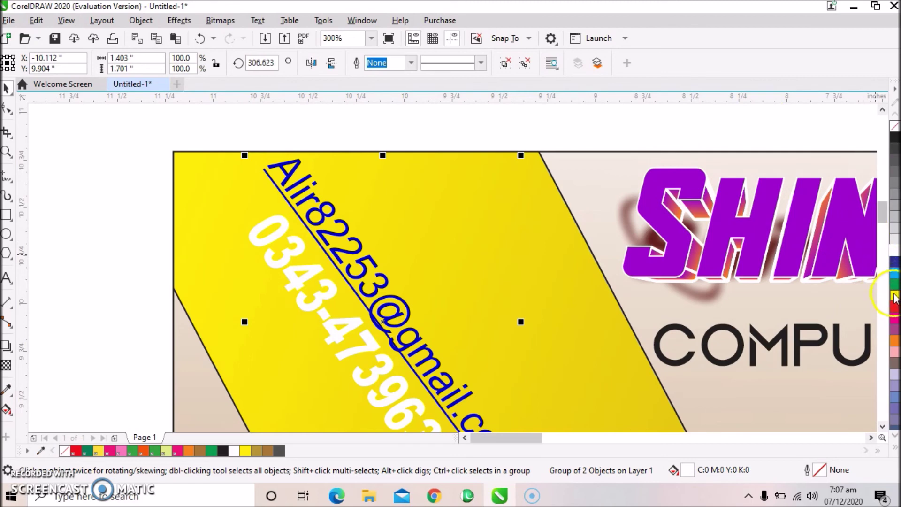
Recolour the diagonal phone number red (C0 M100 Y100 K0), then scroll to the flyer's lower part.
left_click(894, 307)
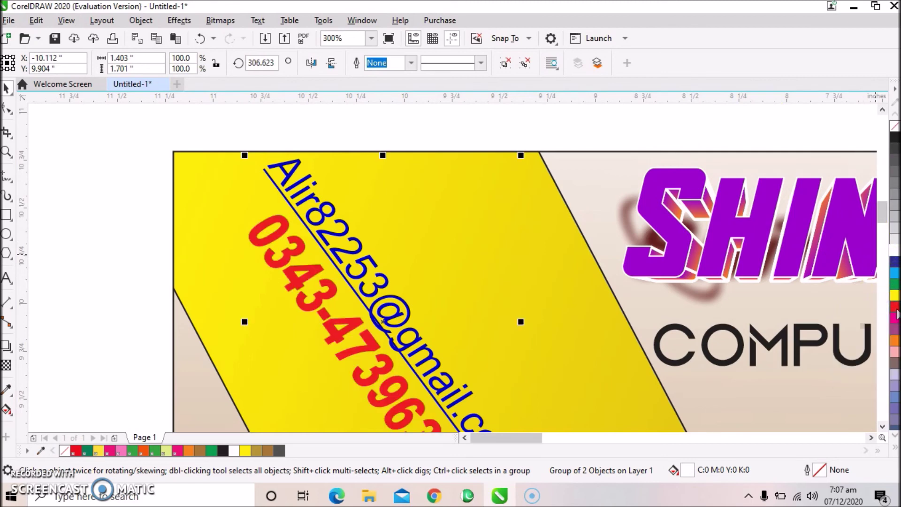
scroll(610, 271, "down", 1)
scroll(608, 282, "down", 1)
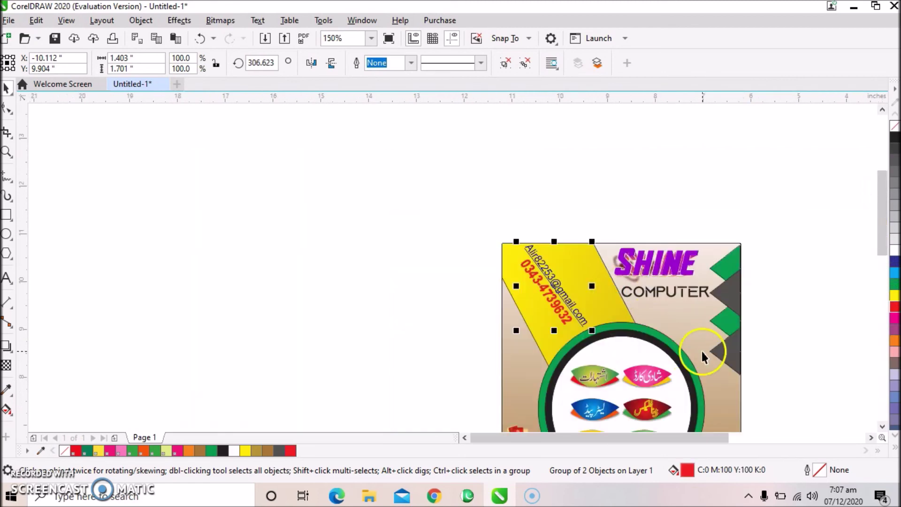
left_click(882, 426)
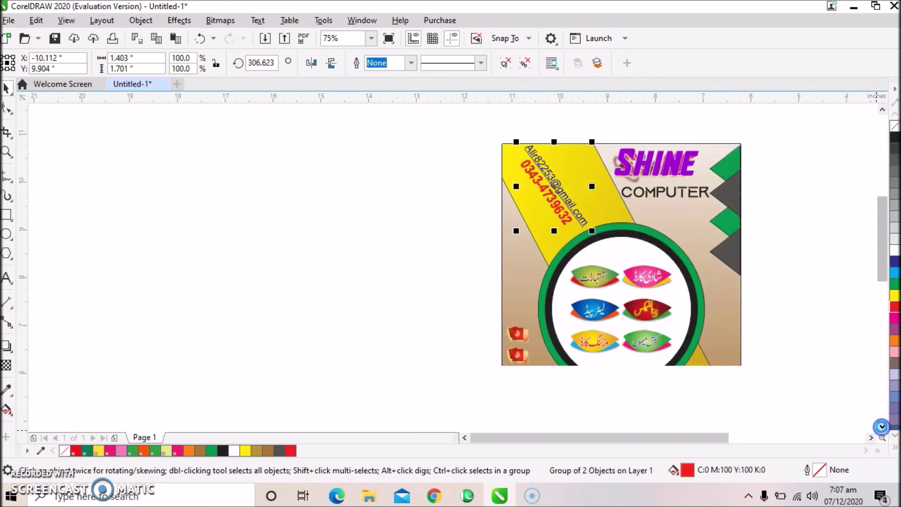
Draw a long thin rectangle left of the page and reset its scale to 100%.
left_click(7, 217)
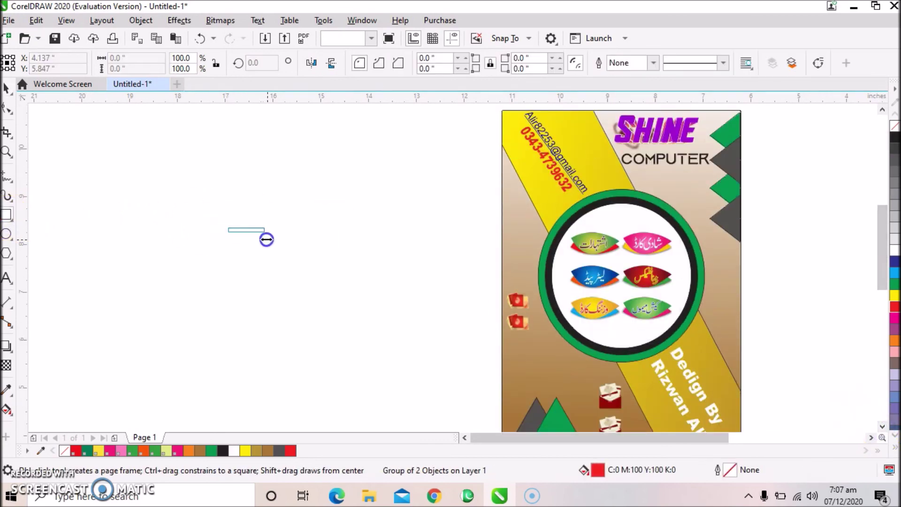
left_click_drag(275, 245, 276, 244)
scroll(268, 212, "up", 2)
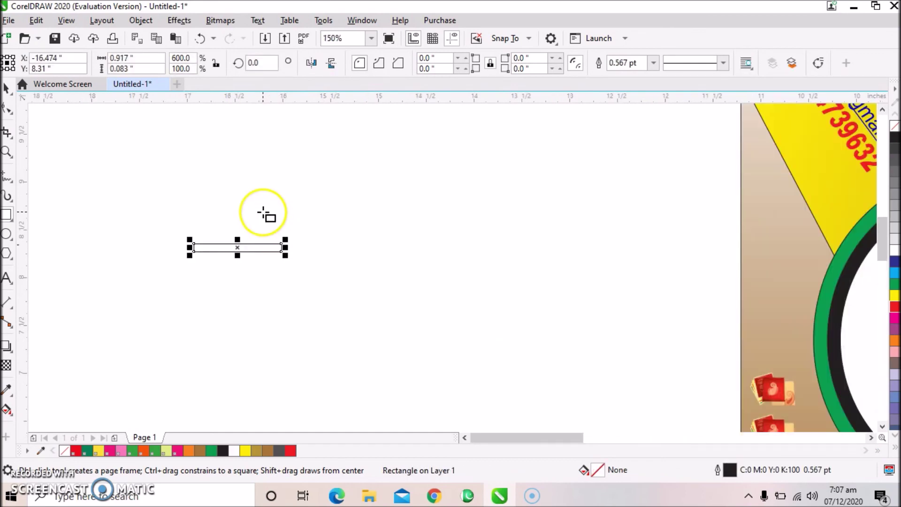
left_click_drag(284, 252, 322, 284)
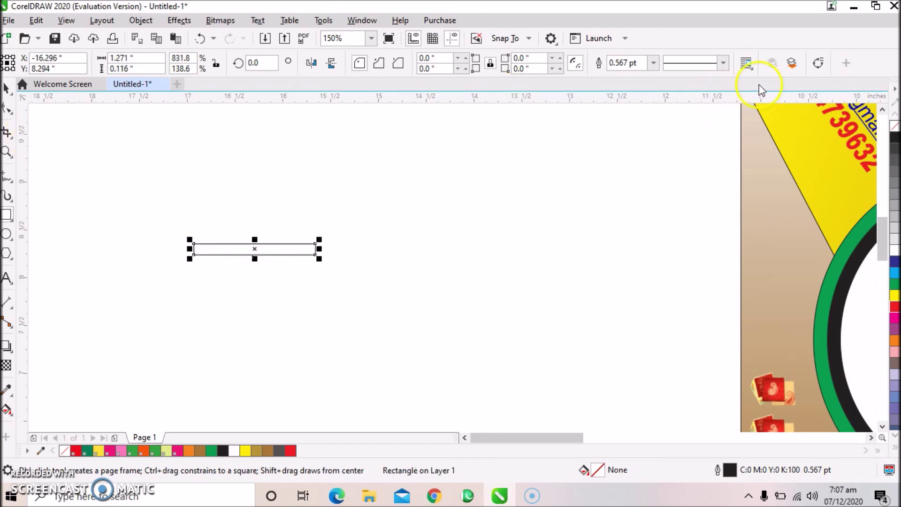
left_click(818, 62)
Convert the bar's top and bottom edges to curves and bend both upward into an arc.
left_click(7, 109)
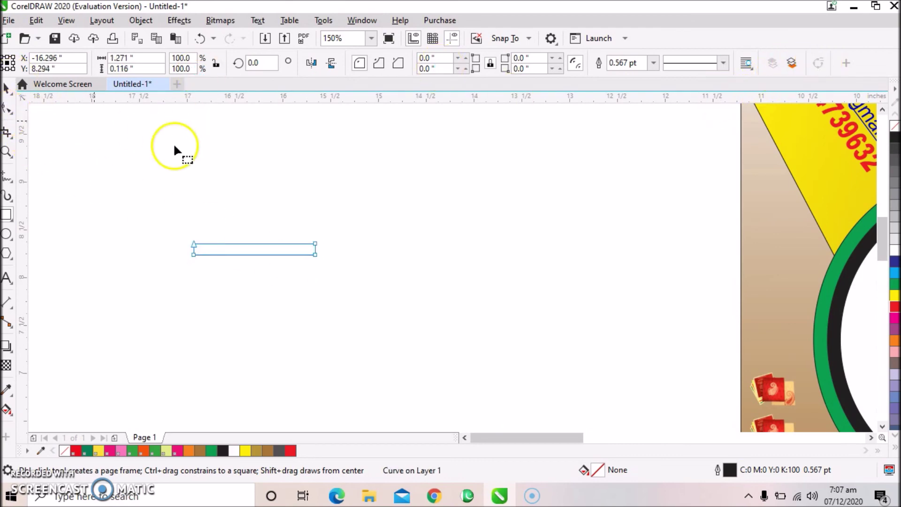
left_click(254, 245)
left_click(197, 64)
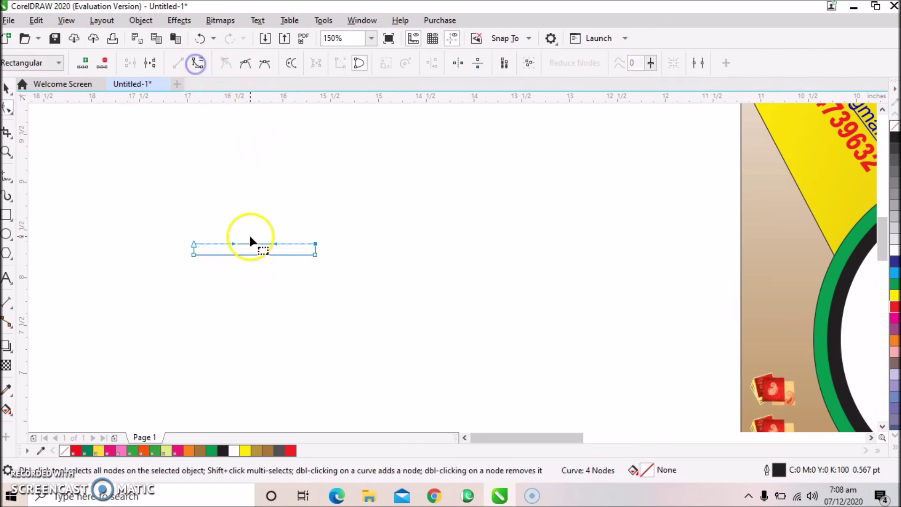
left_click_drag(254, 243, 254, 233)
left_click(252, 254)
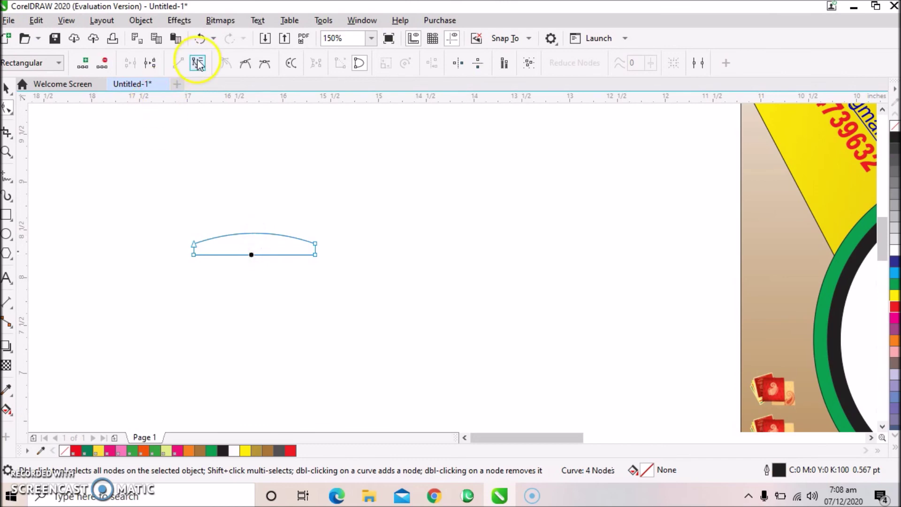
left_click_drag(253, 255, 252, 247)
left_click(7, 87)
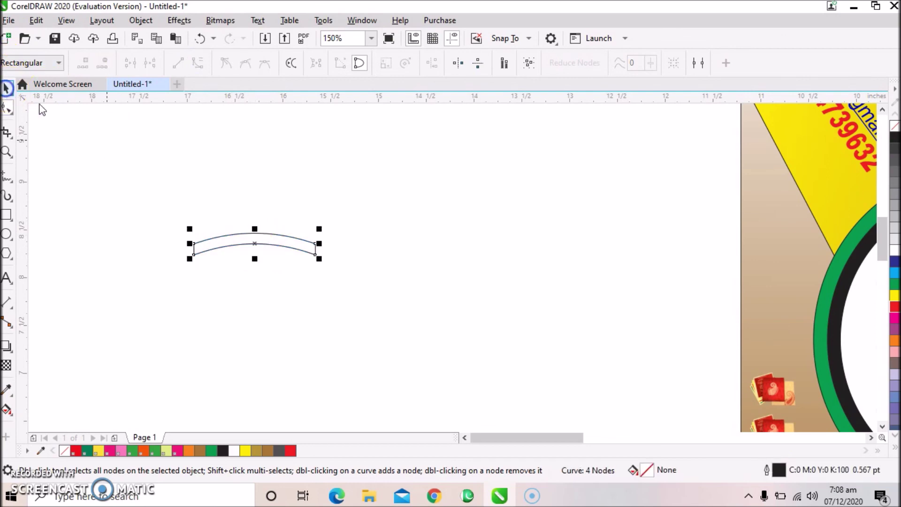
left_click(278, 236)
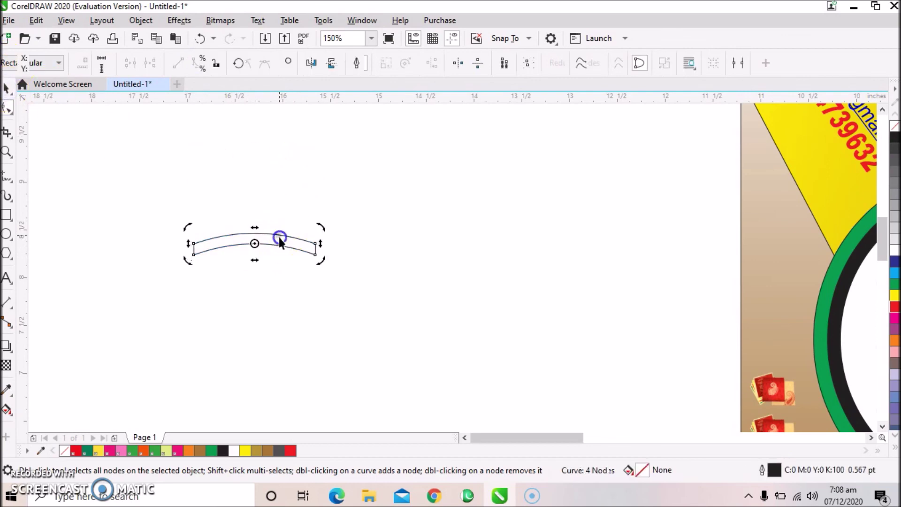
Fill the arc red, rotate it to about 294.8°, and drag it onto the central circle.
left_click(894, 306)
left_click(392, 195)
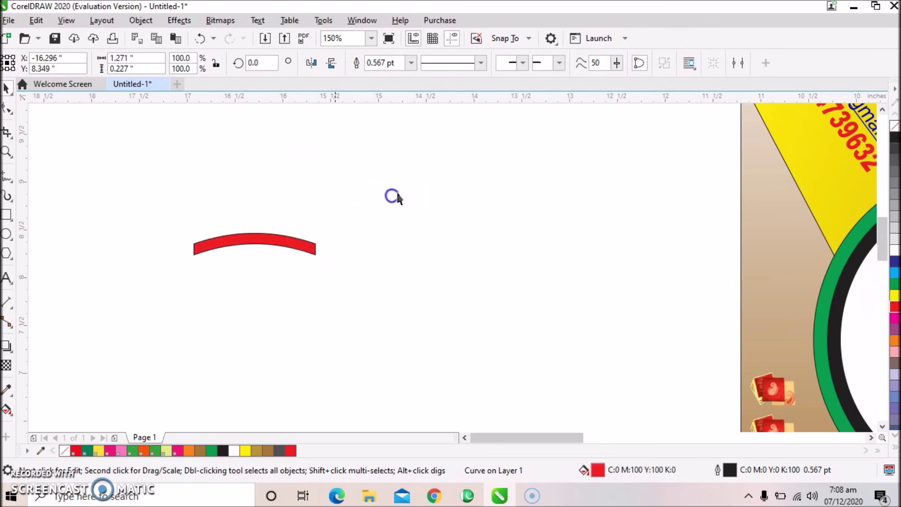
left_click(281, 238)
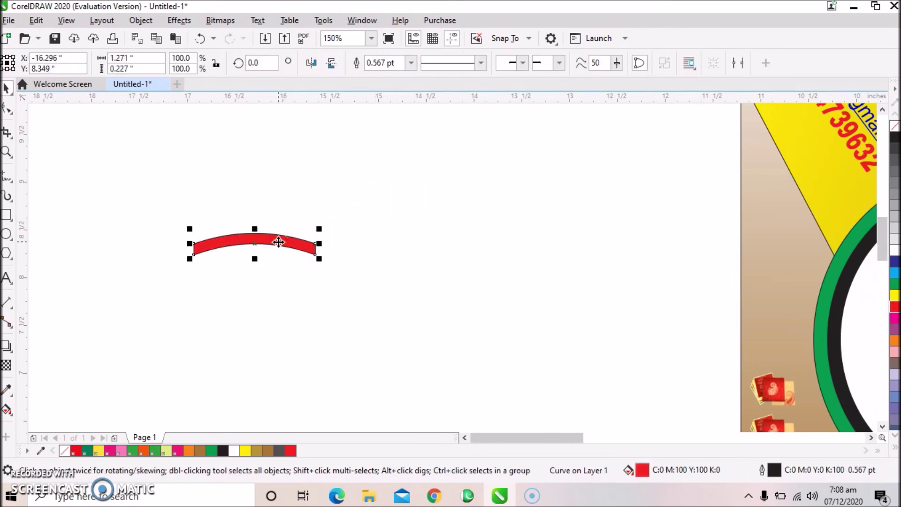
left_click(281, 240)
left_click_drag(185, 235, 246, 185)
scroll(311, 231, "down", 2)
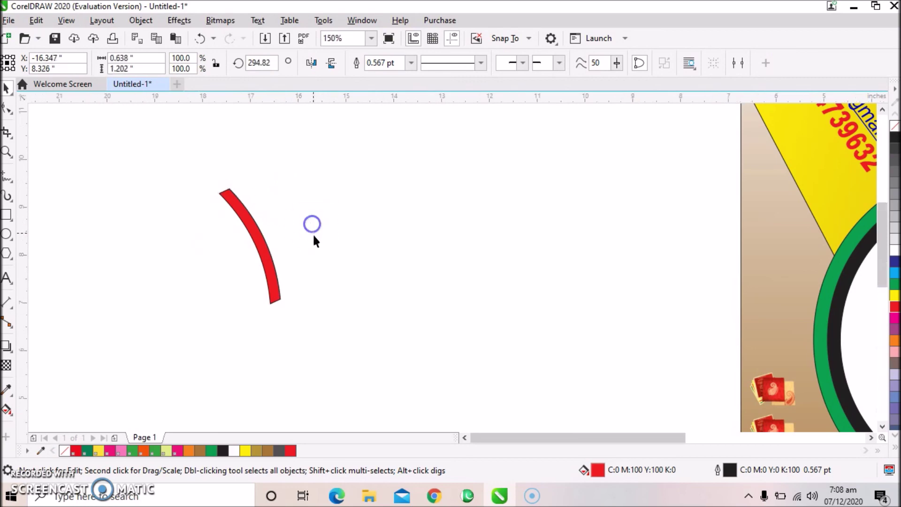
left_click(322, 254)
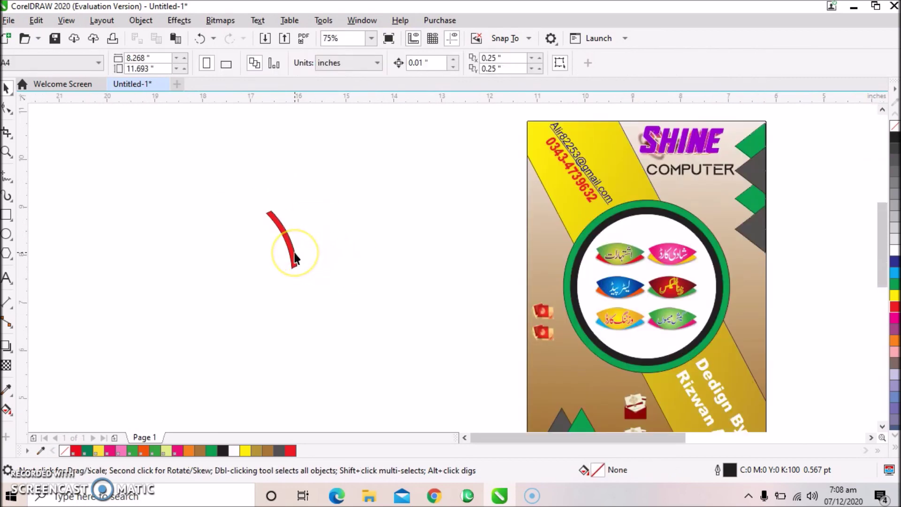
left_click_drag(295, 258, 733, 246)
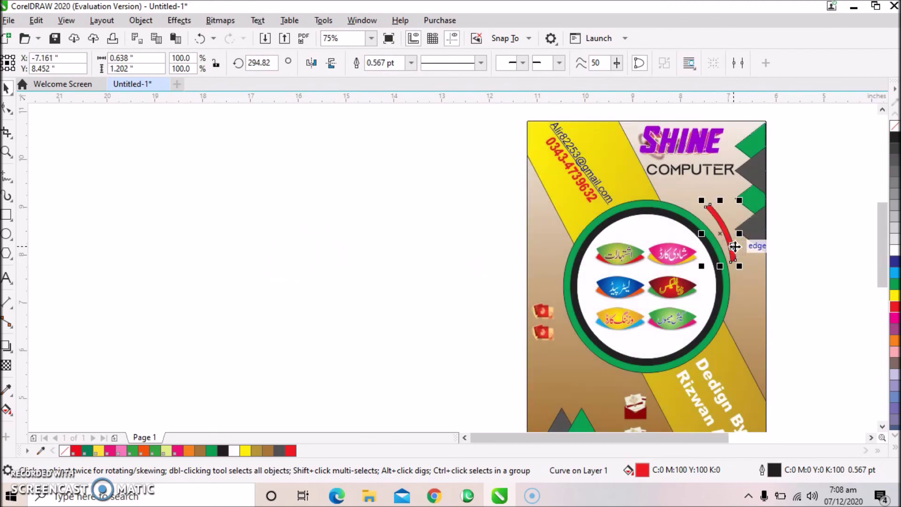
Rotate the red arc along the circle's upper-right edge and place a copy at its left.
left_click(734, 246)
left_click_drag(743, 269, 769, 282)
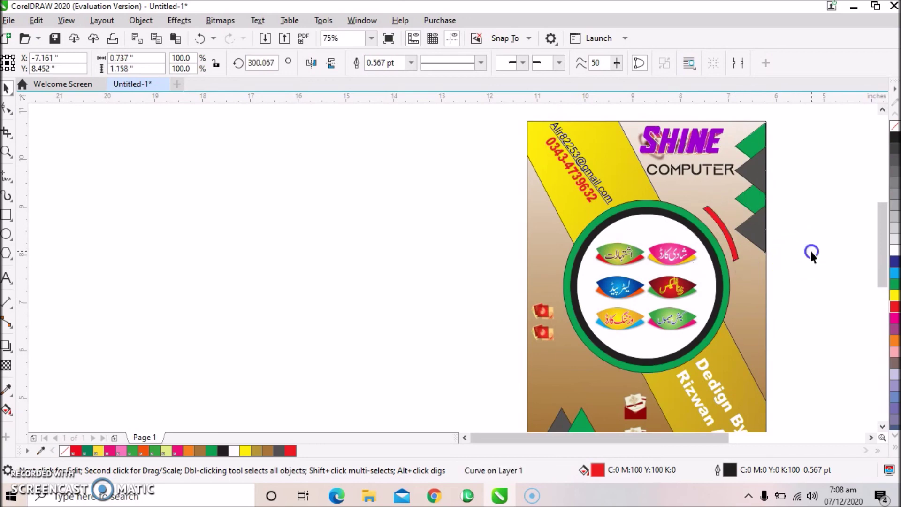
left_click(728, 235)
left_click_drag(728, 234, 556, 319)
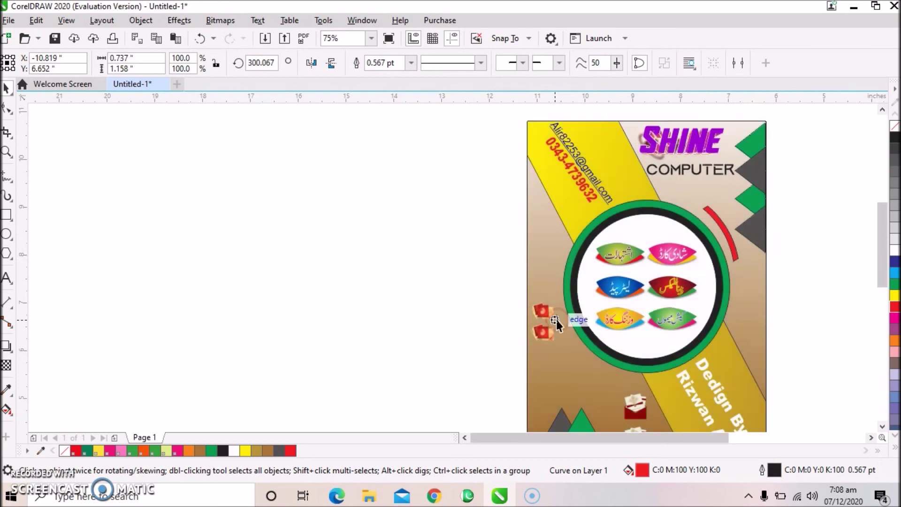
Mirror the left copy horizontally and rotate it to about 245° to follow the circle.
left_click(330, 64)
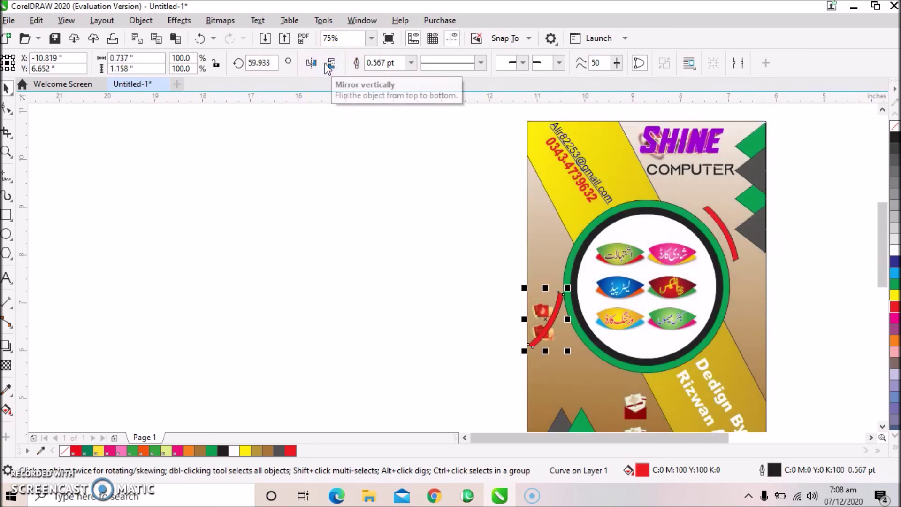
left_click(328, 64)
left_click(312, 63)
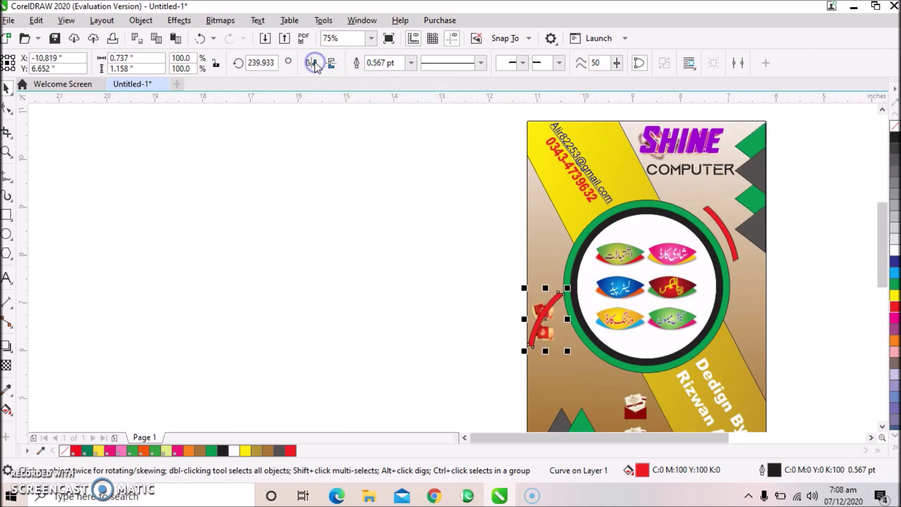
left_click(548, 319)
left_click_drag(566, 355, 591, 330)
Move the small red picture up beside the left red arc.
left_click(590, 329)
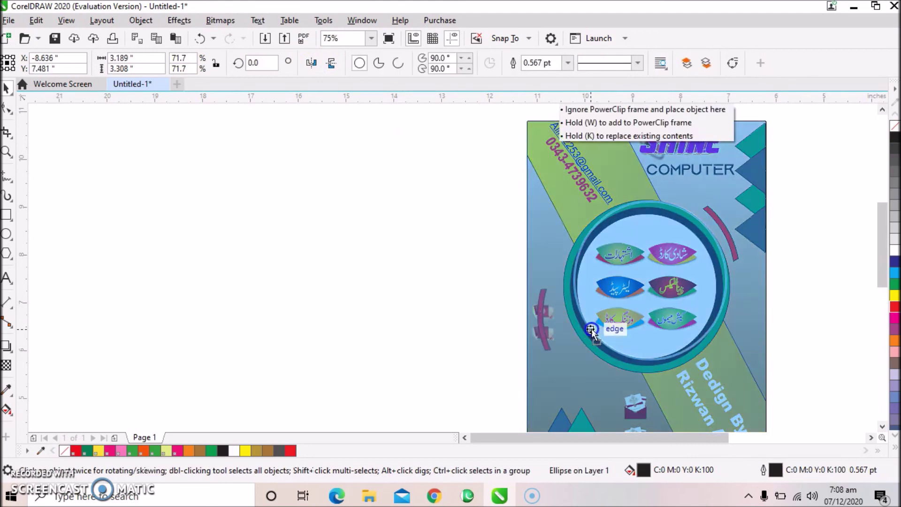
left_click(489, 312)
key("F10")
left_click(549, 344)
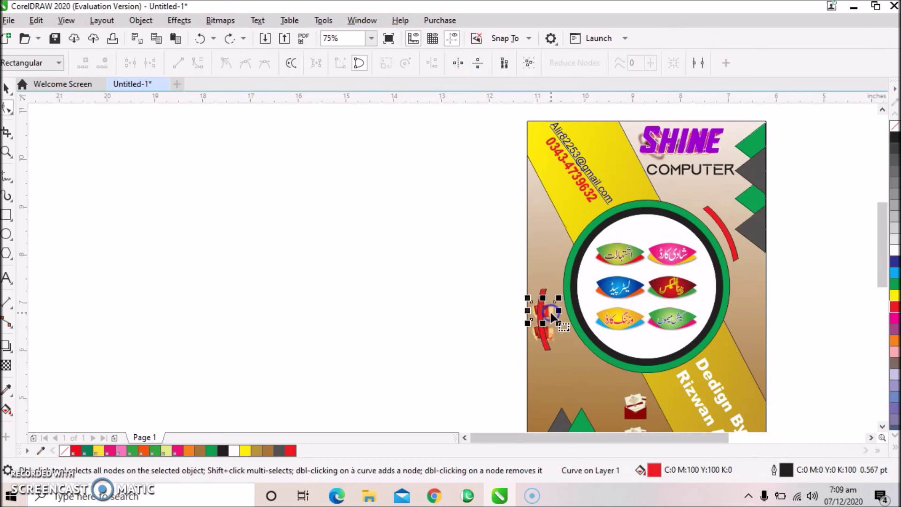
key("space")
left_click_drag(550, 310, 546, 296)
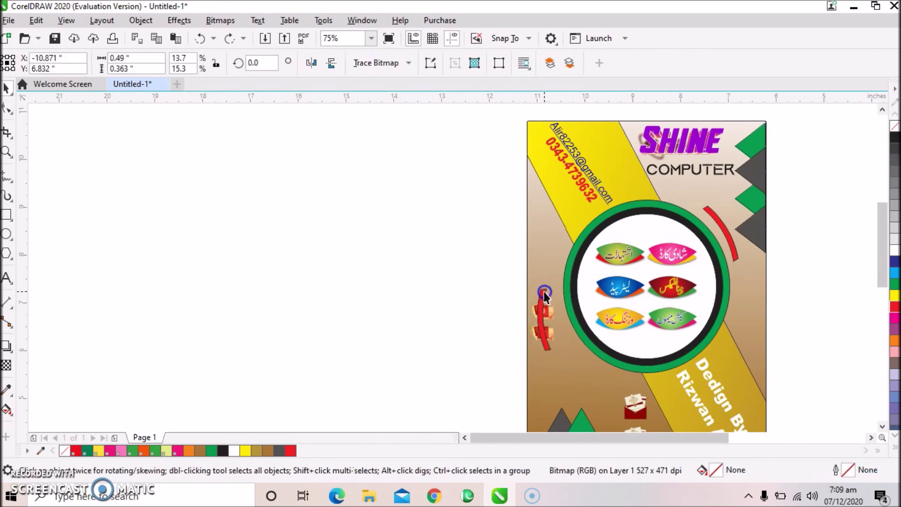
Tilt the left arc to about 282.7° against the circle, undoing a trial joint move with the picture.
left_click(543, 293)
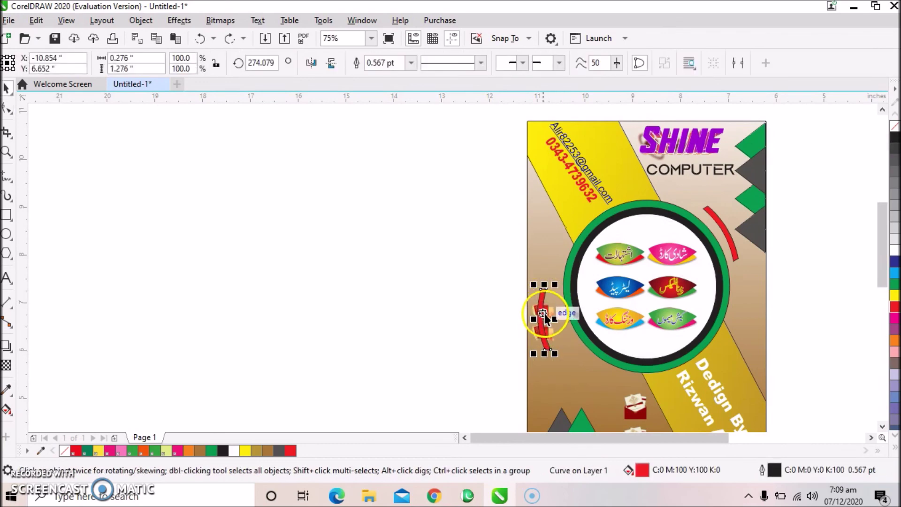
left_click(540, 314)
left_click_drag(553, 350, 565, 357)
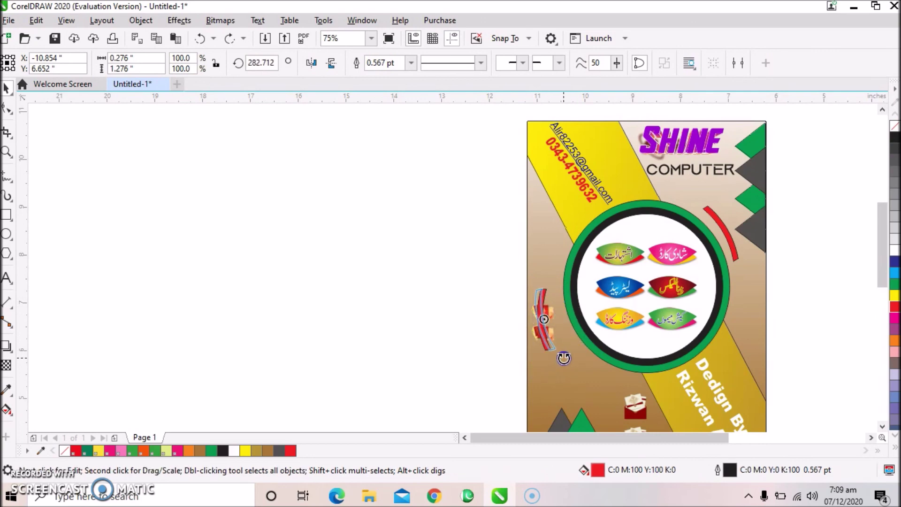
left_click(540, 310)
left_click(544, 327)
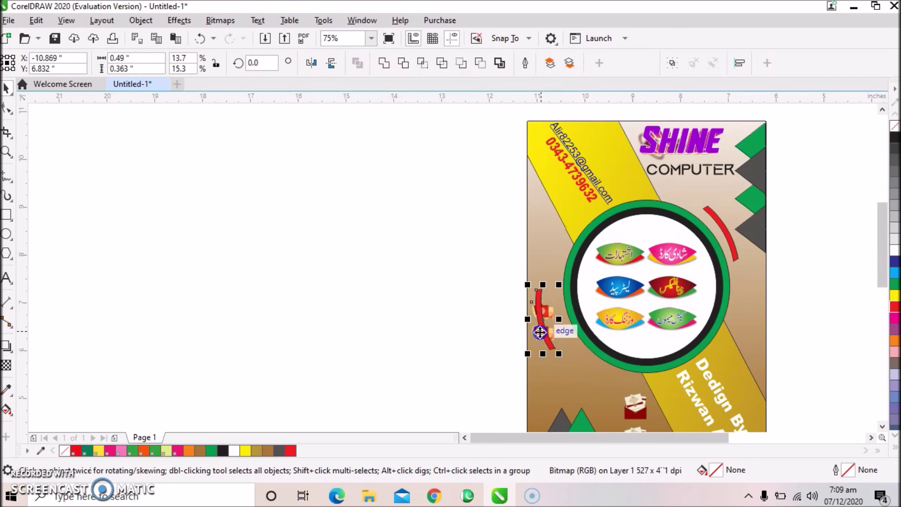
left_click(541, 319, "shift")
left_click_drag(548, 261, 544, 256)
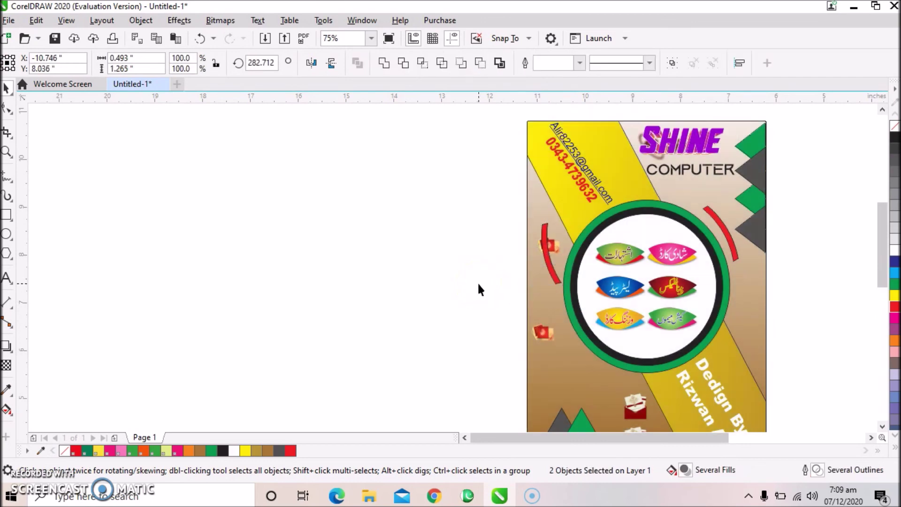
key("ctrl+z")
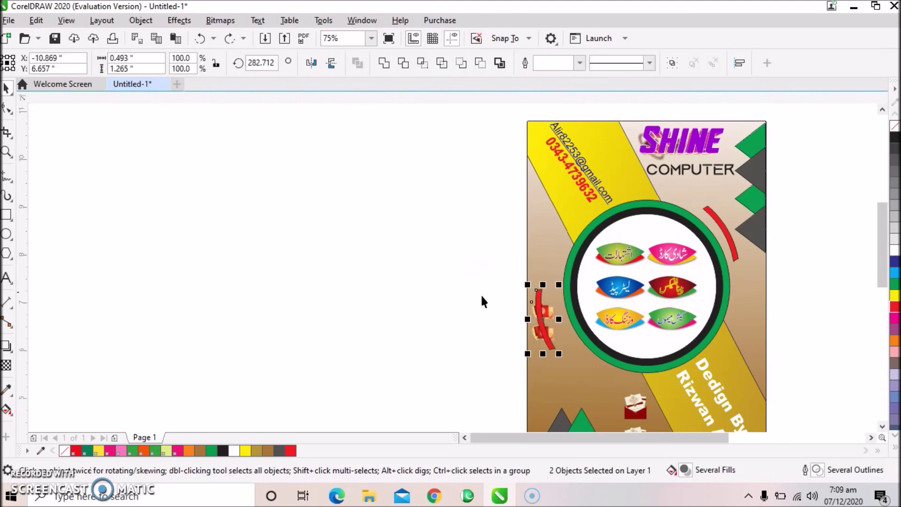
left_click(550, 308)
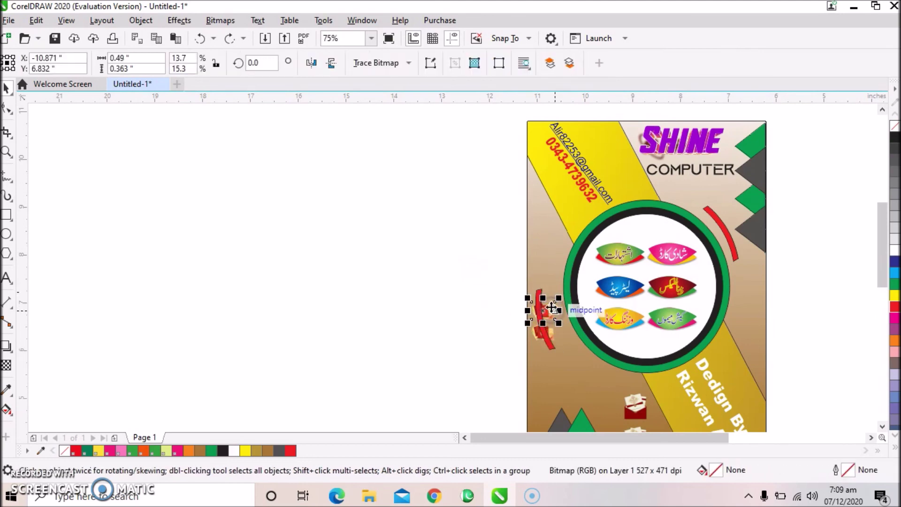